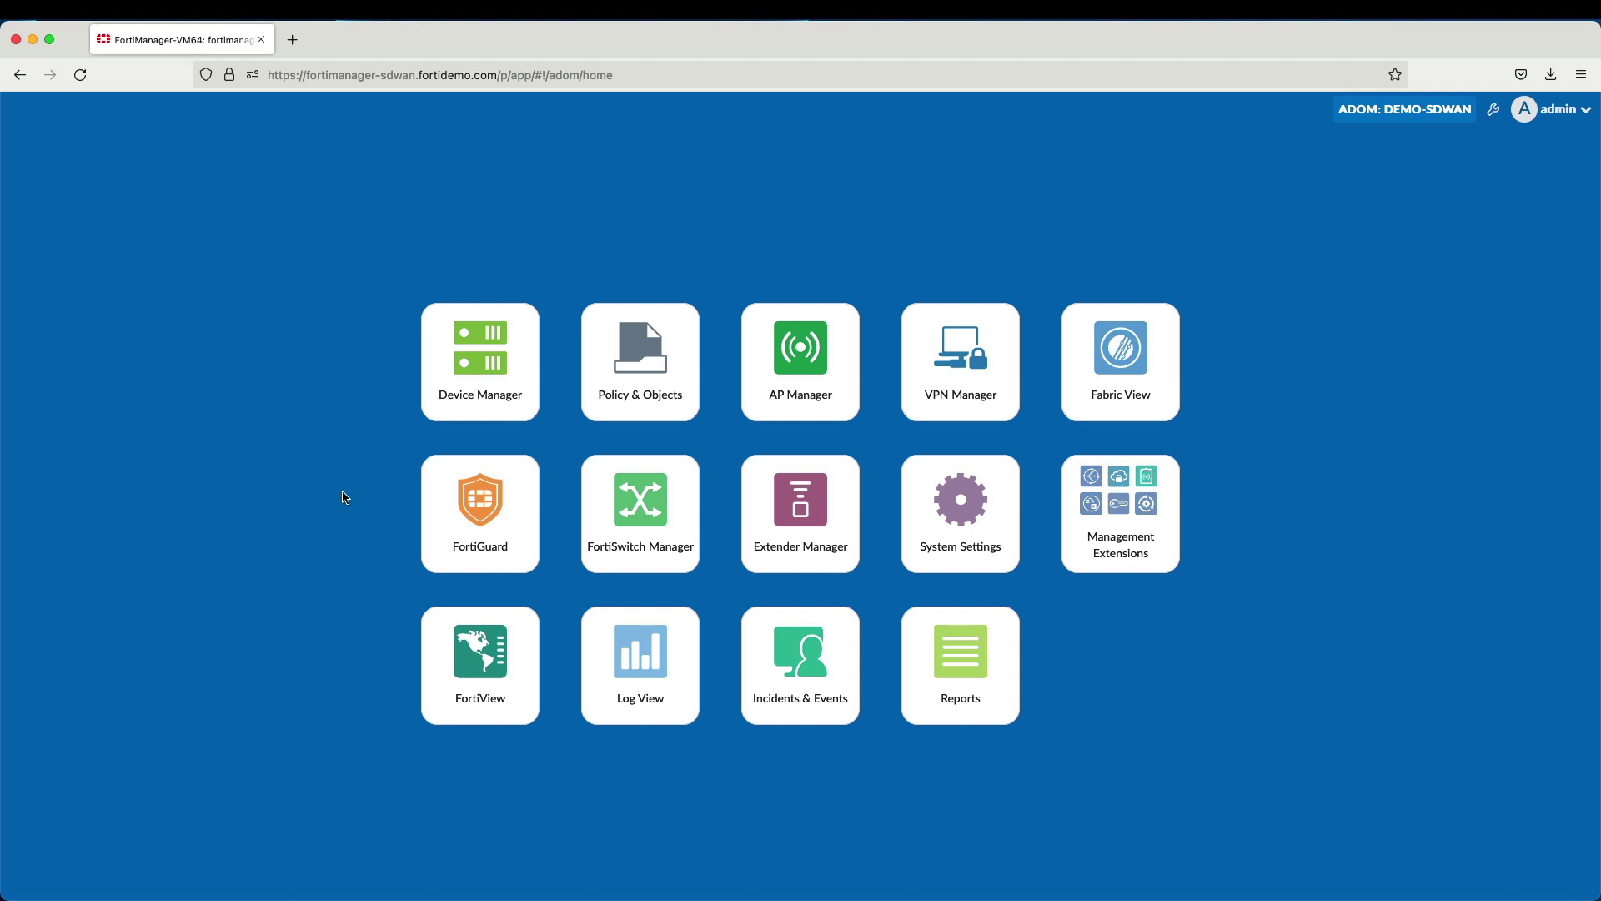
# Step: Open Device Manager to list the ten managed FortiGate devices and their templates
pyautogui.click(466, 376)
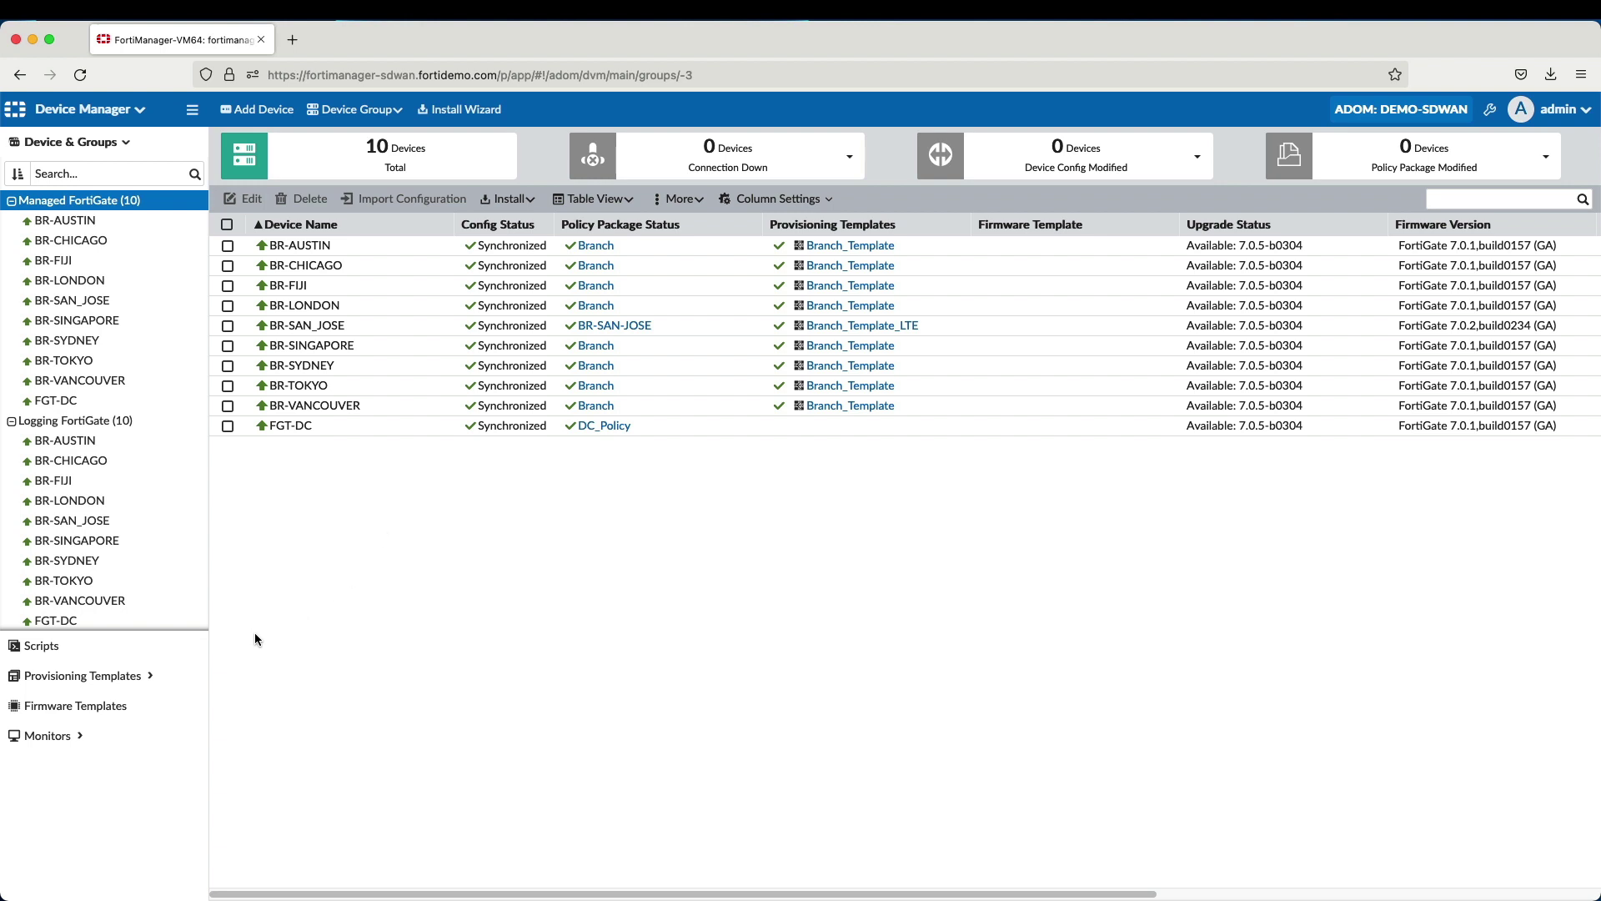
# Step: Browse the BGP, IPsec tunnel and template group lists, then open Branch_Template from SD-WAN Templates
pyautogui.click(81, 676)
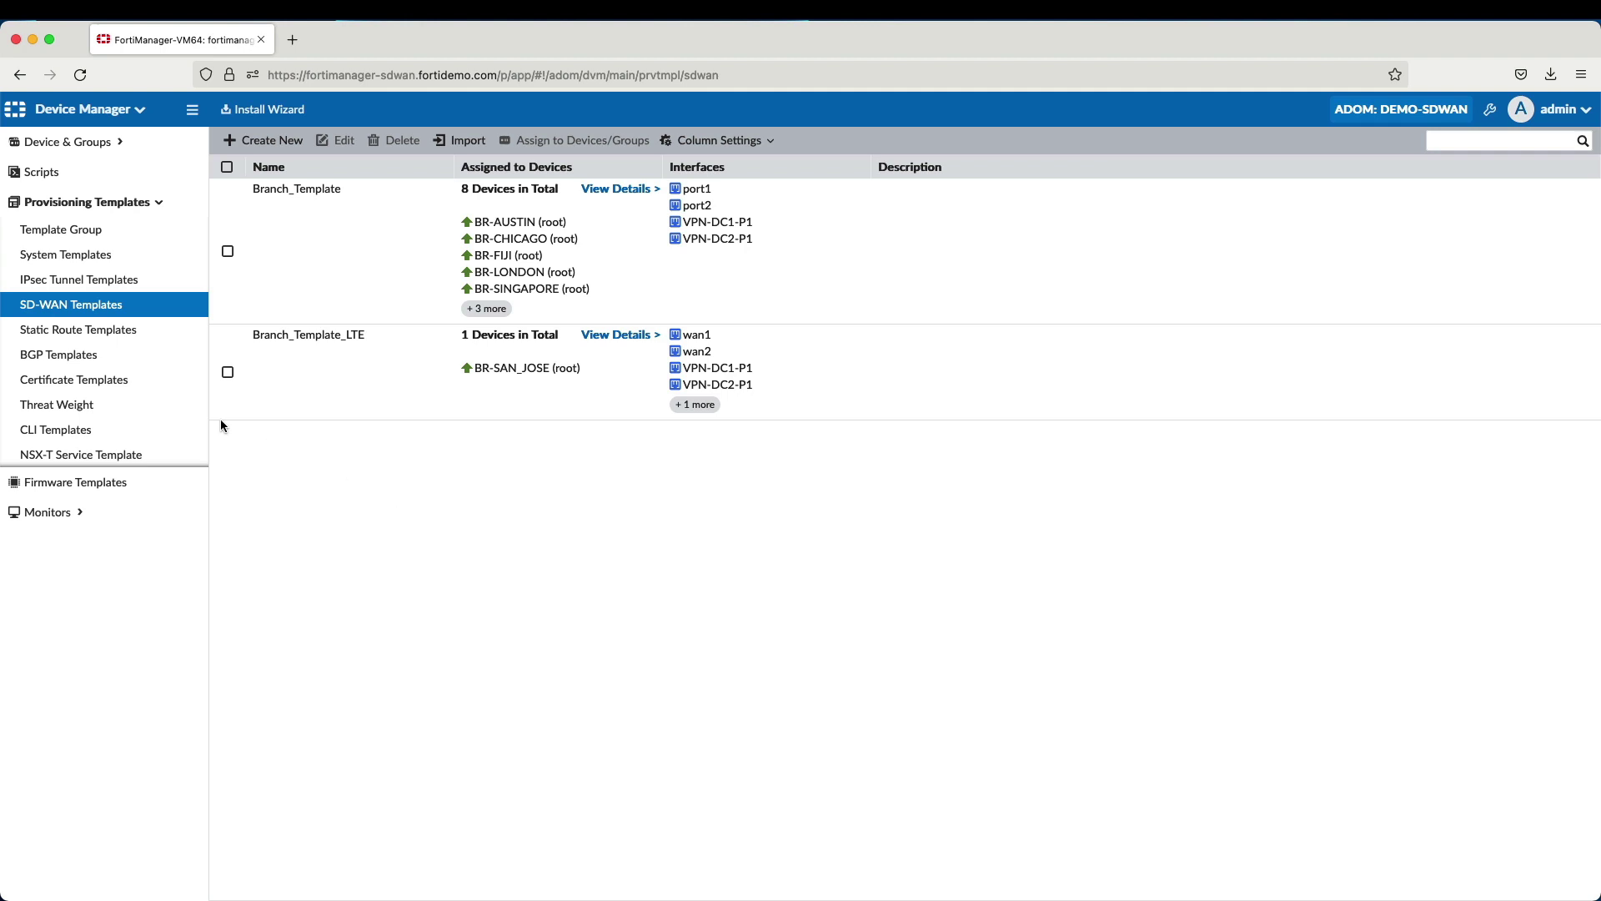
pyautogui.click(58, 354)
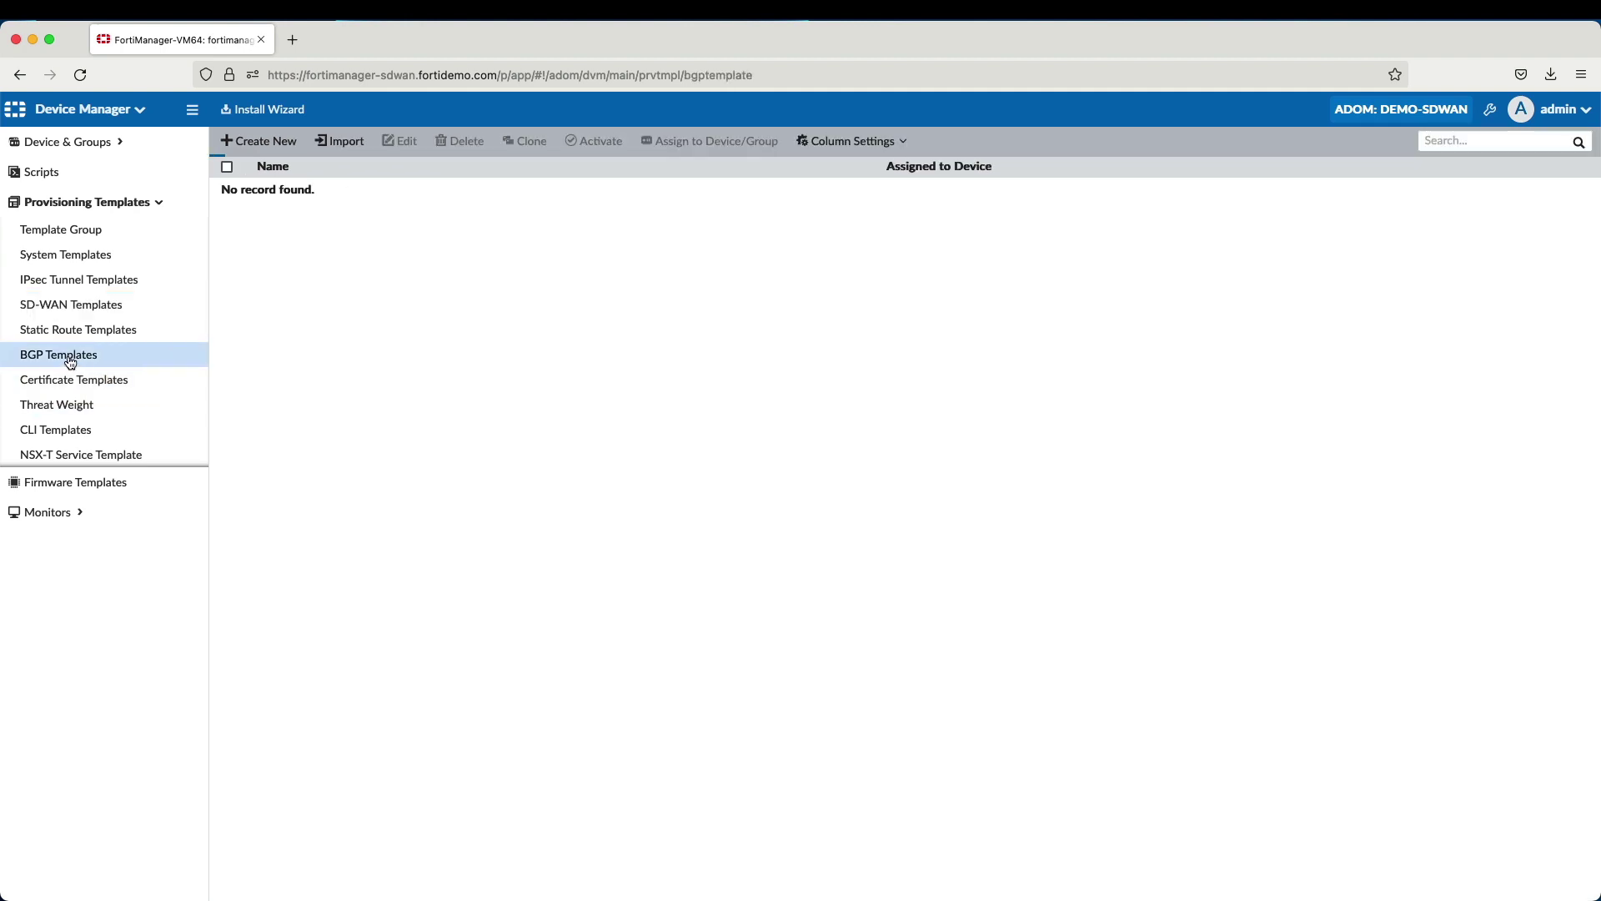
pyautogui.click(73, 280)
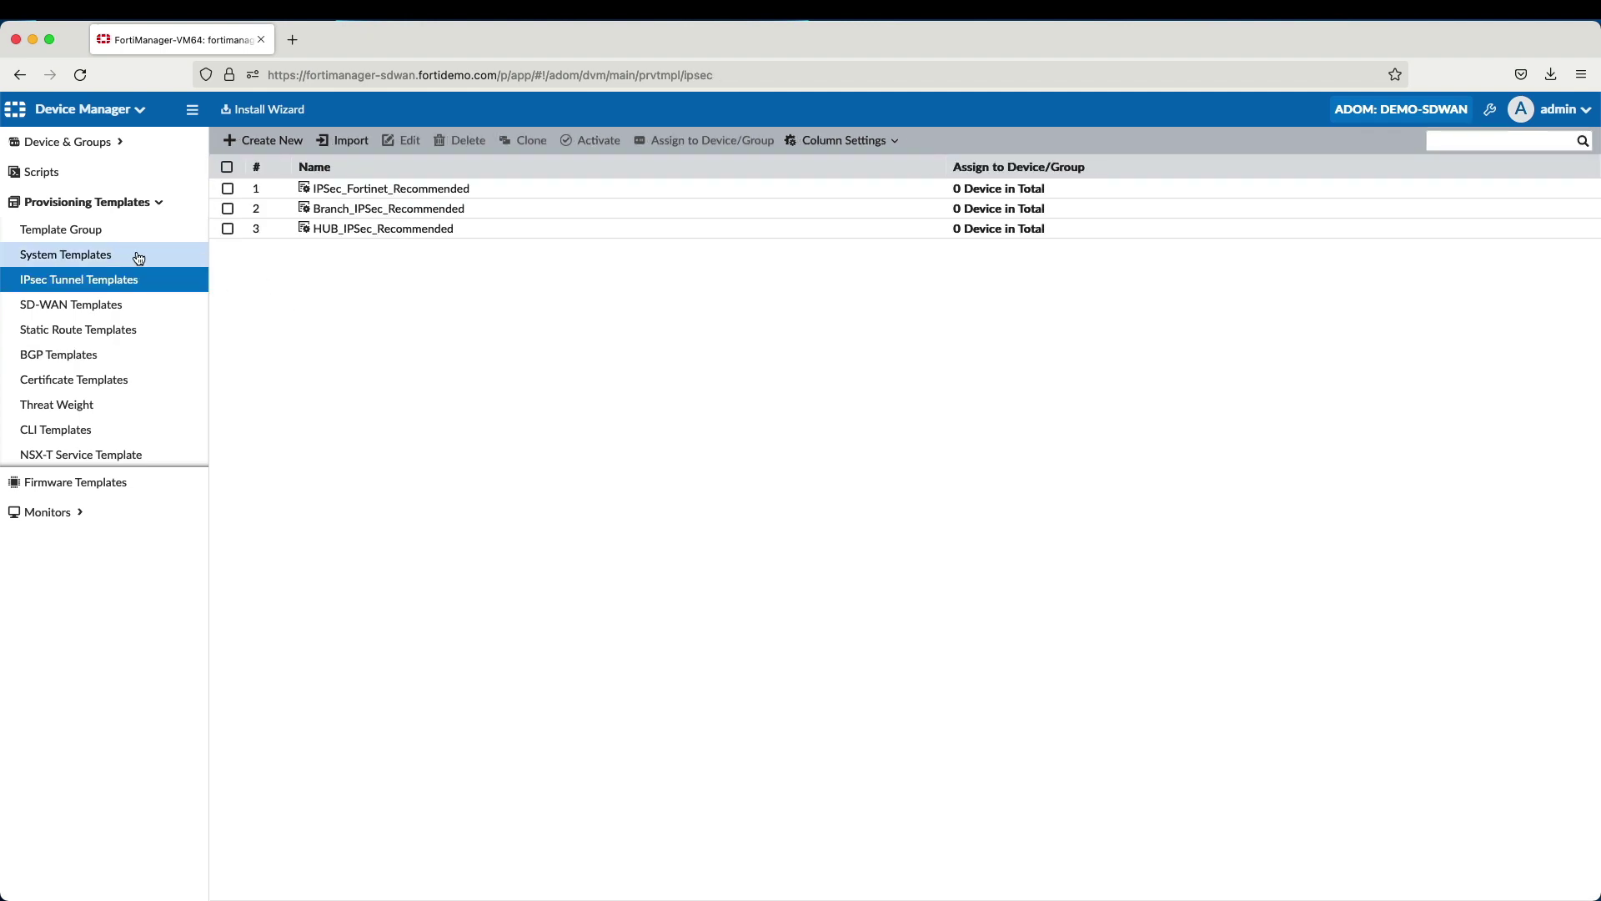
pyautogui.click(60, 229)
pyautogui.click(714, 240)
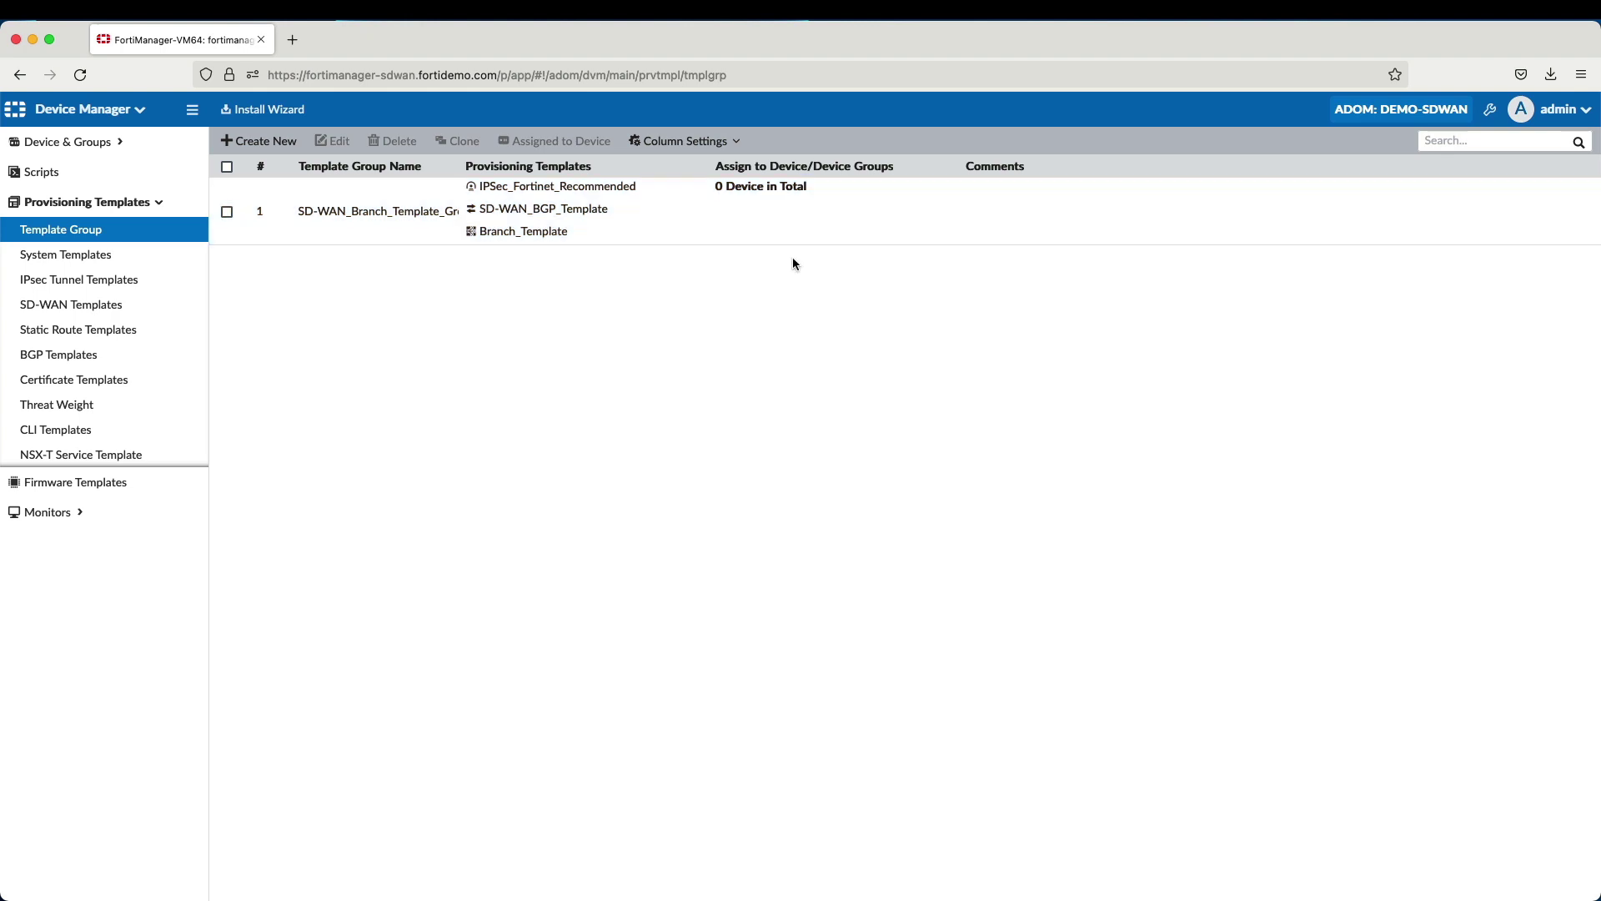
pyautogui.click(77, 309)
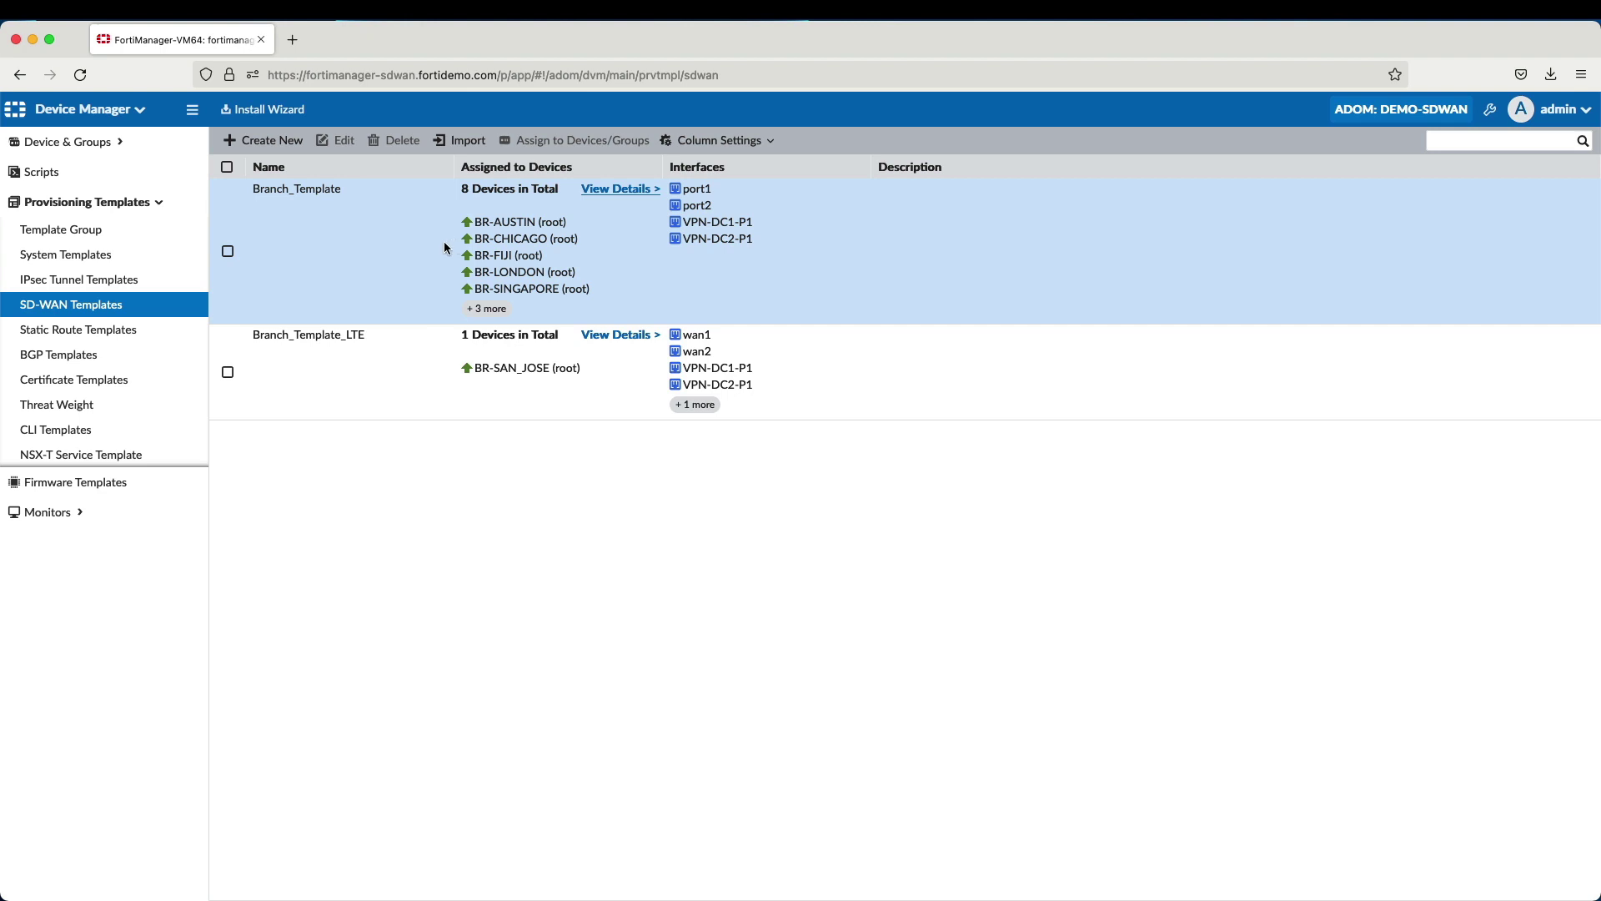
pyautogui.doubleClick(444, 242)
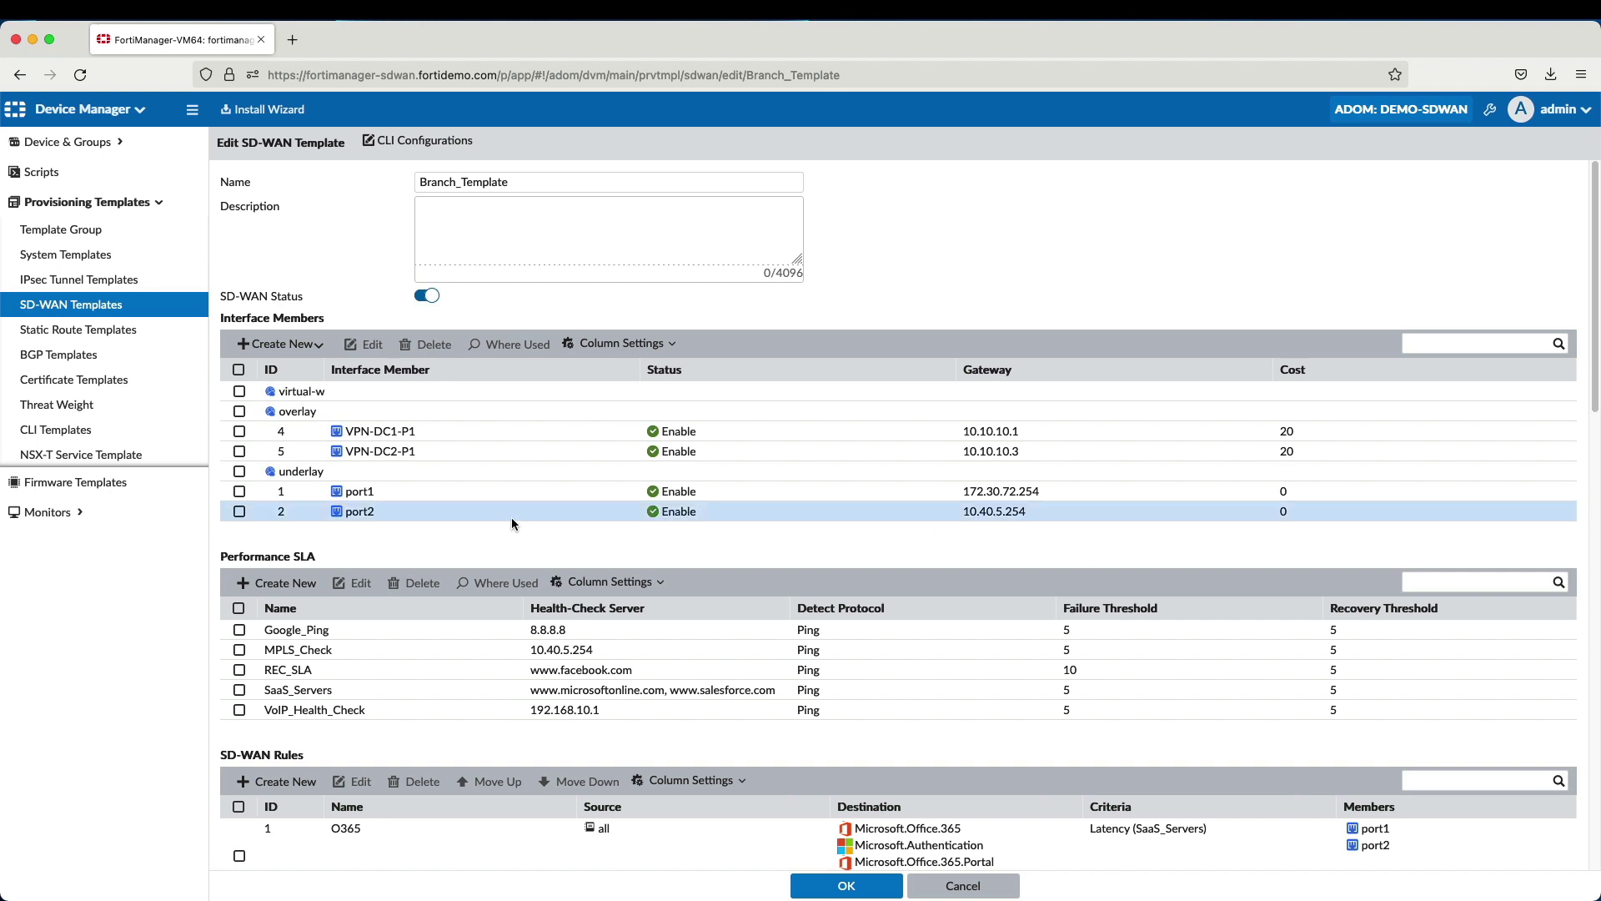
# Step: Inspect the port1 and port2 underlay members, then open the SaaS_Servers performance SLA
pyautogui.click(411, 495)
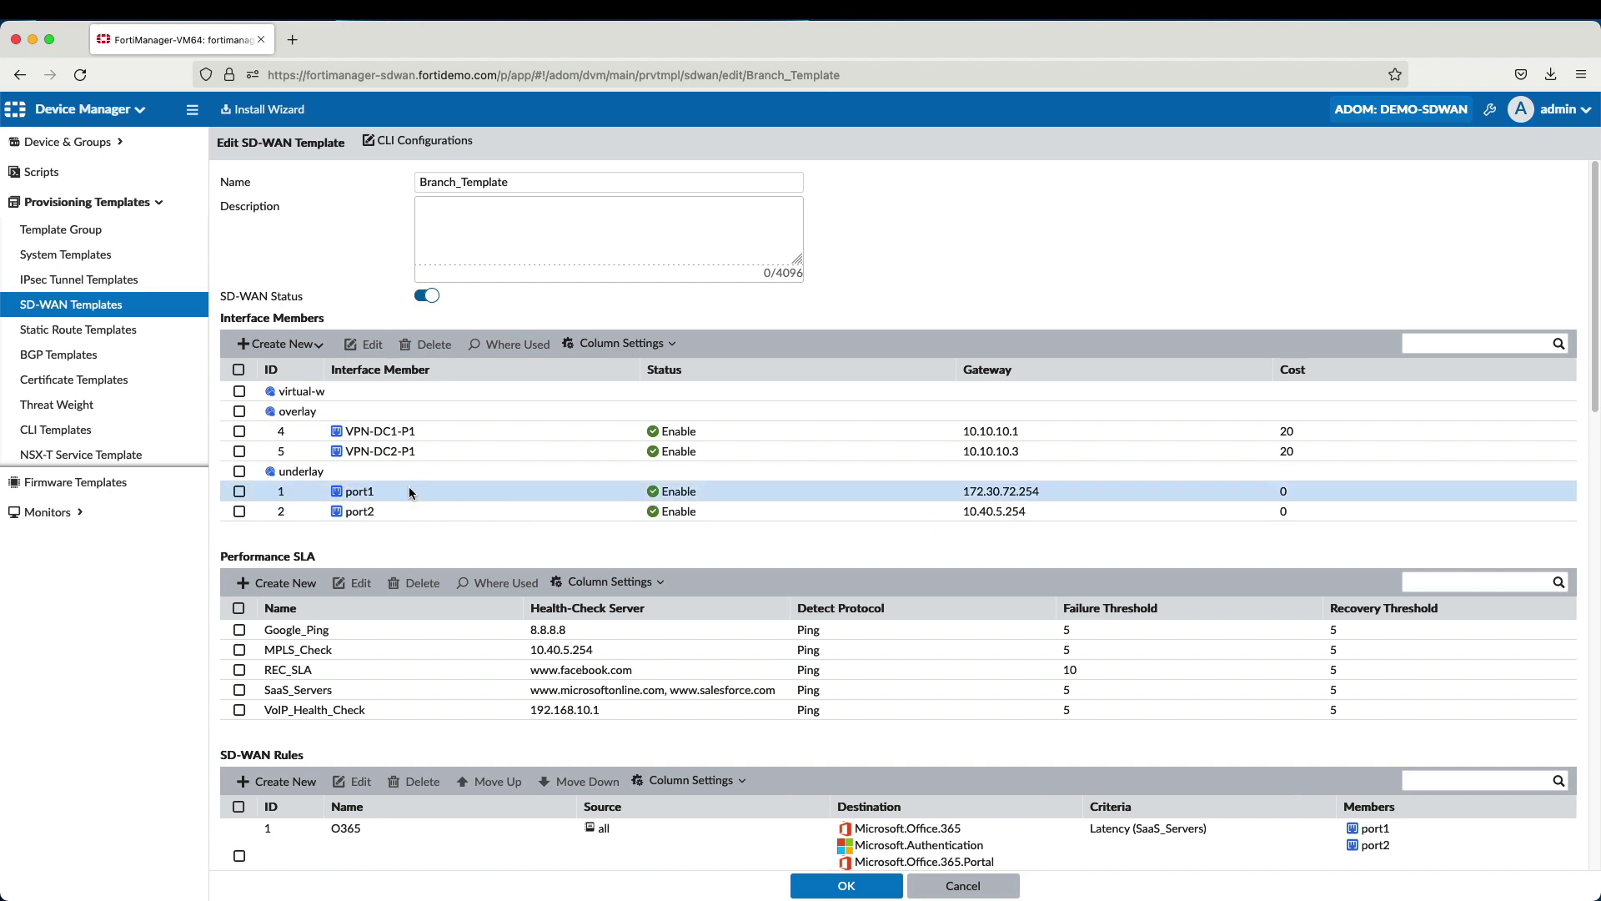
pyautogui.click(361, 510)
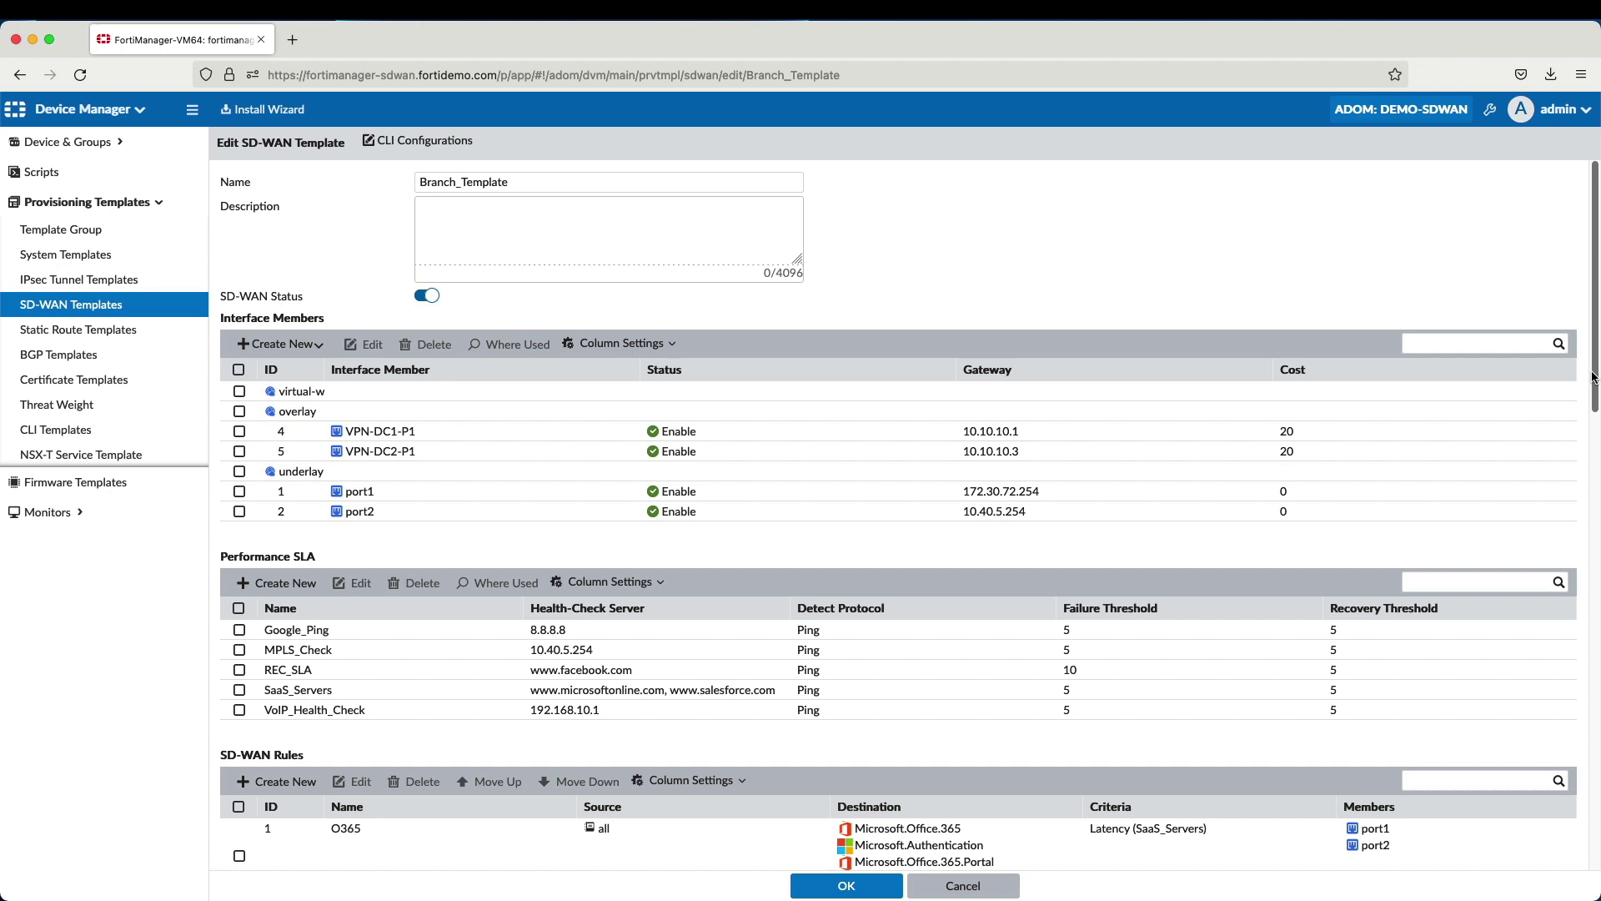
pyautogui.scroll(-3, 419, 416)
pyautogui.scroll(-3, 420, 417)
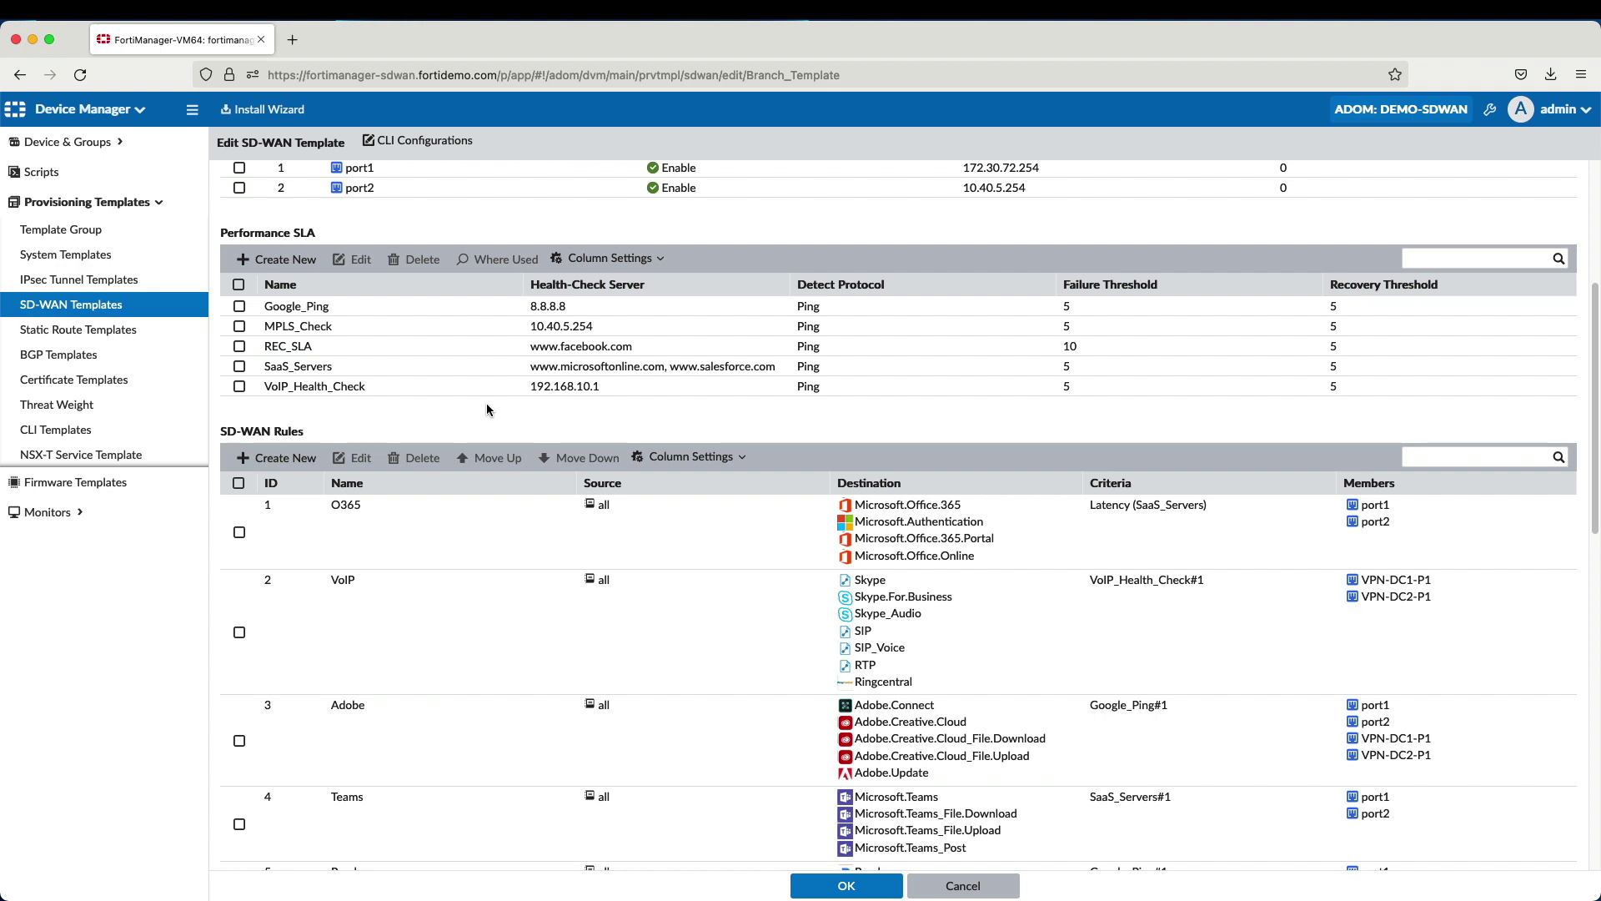
pyautogui.doubleClick(550, 366)
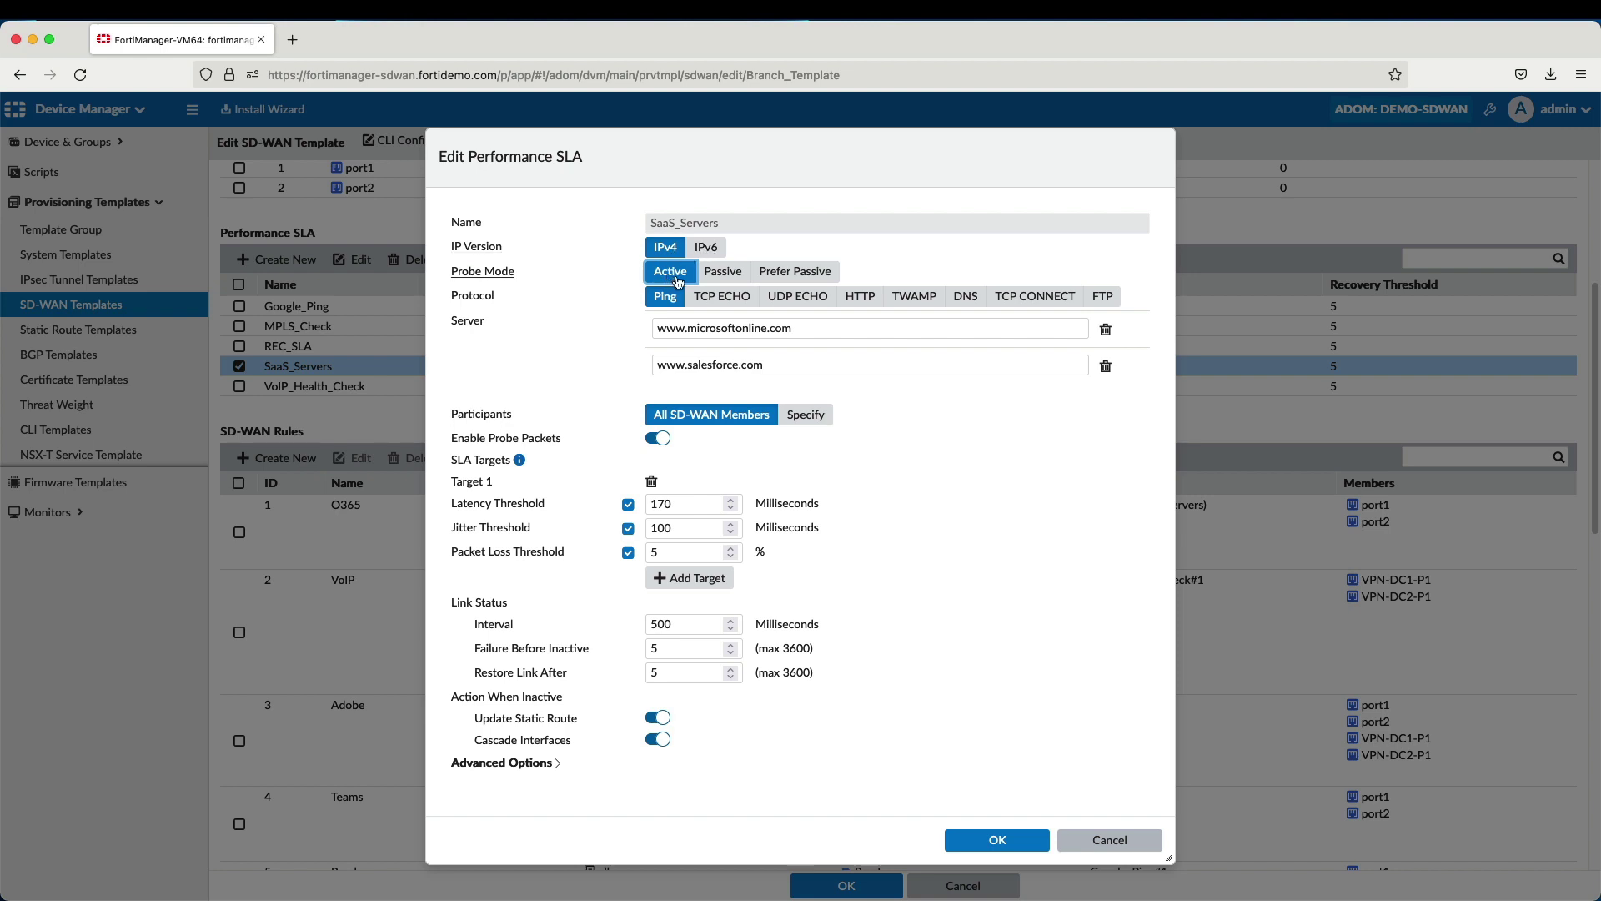
# Step: Try the Passive and Prefer Passive probe modes for SaaS_Servers, discard them, and open the O365 rule
pyautogui.click(713, 271)
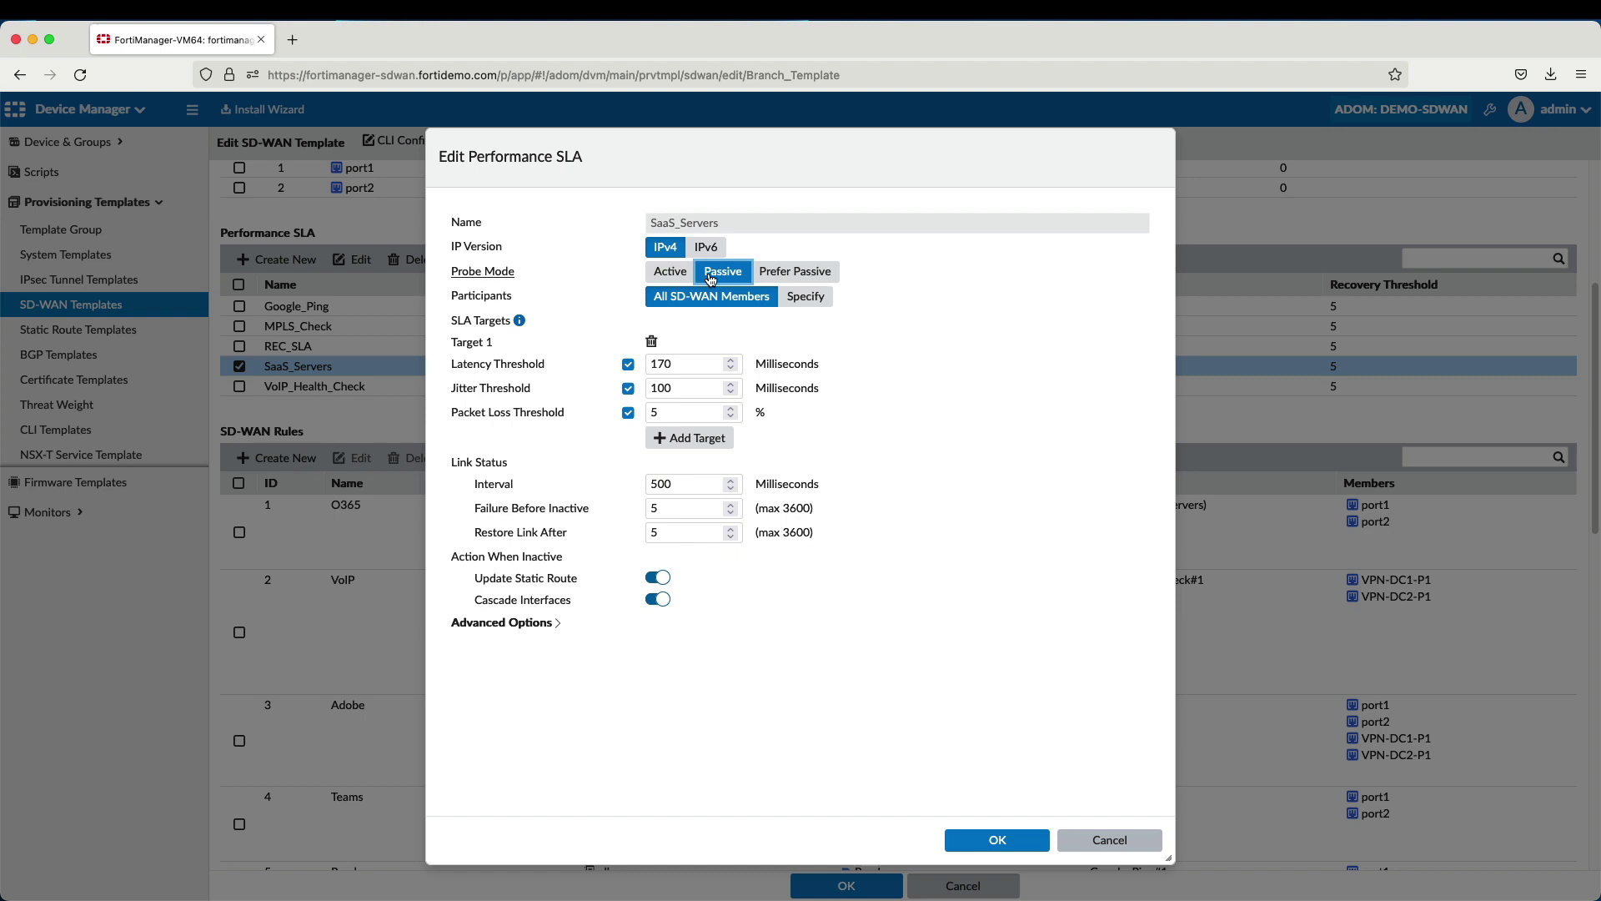
pyautogui.click(771, 272)
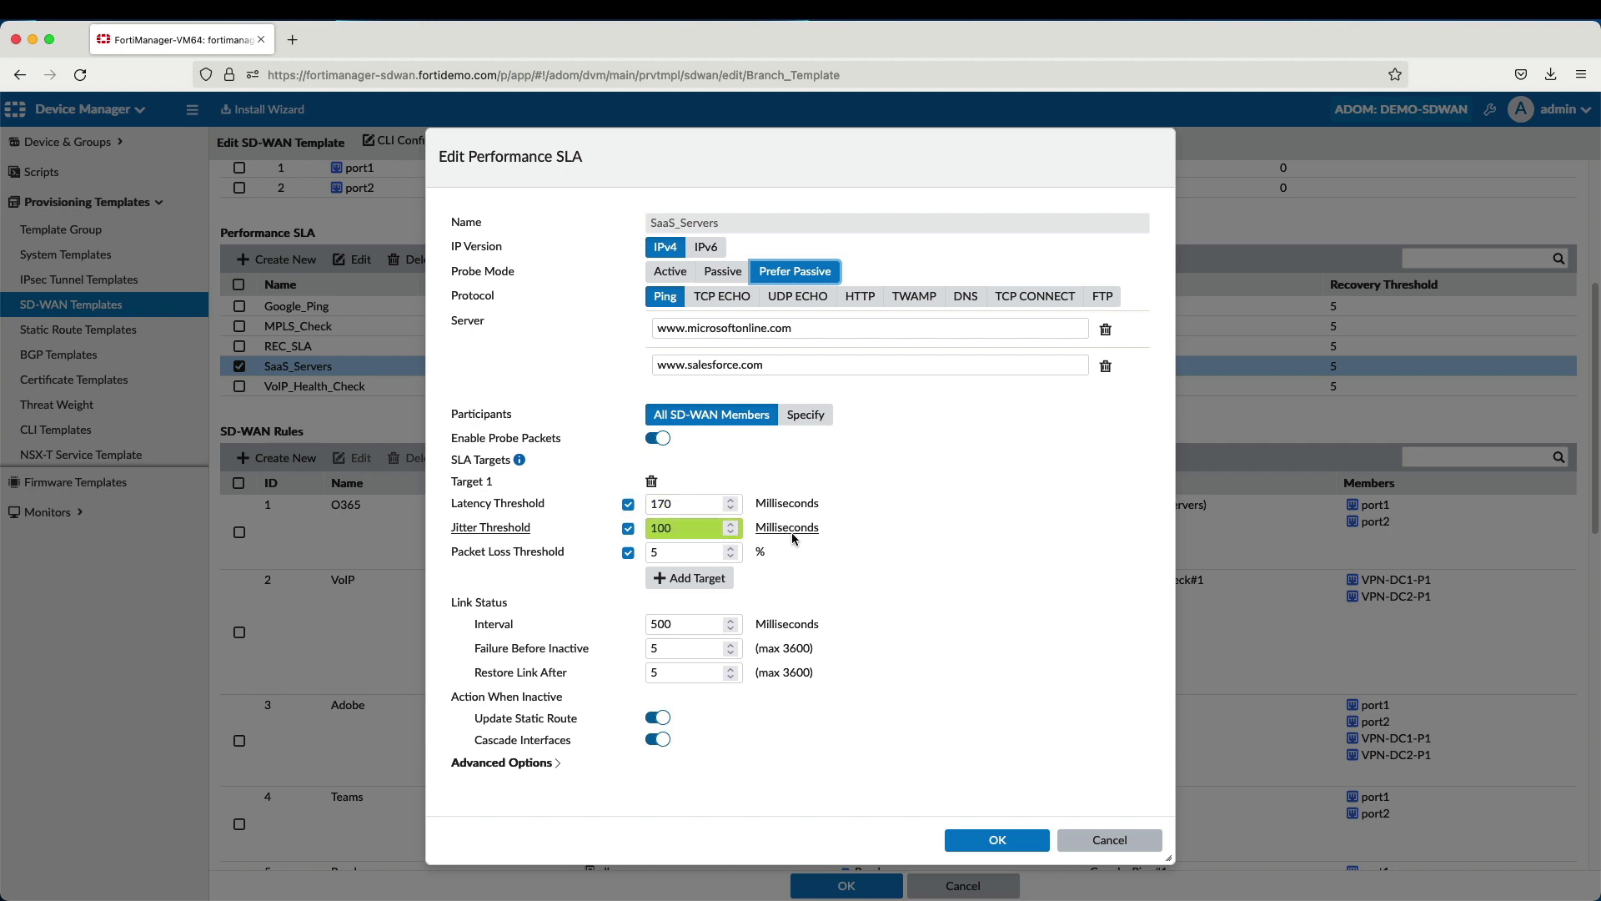
pyautogui.click(689, 552)
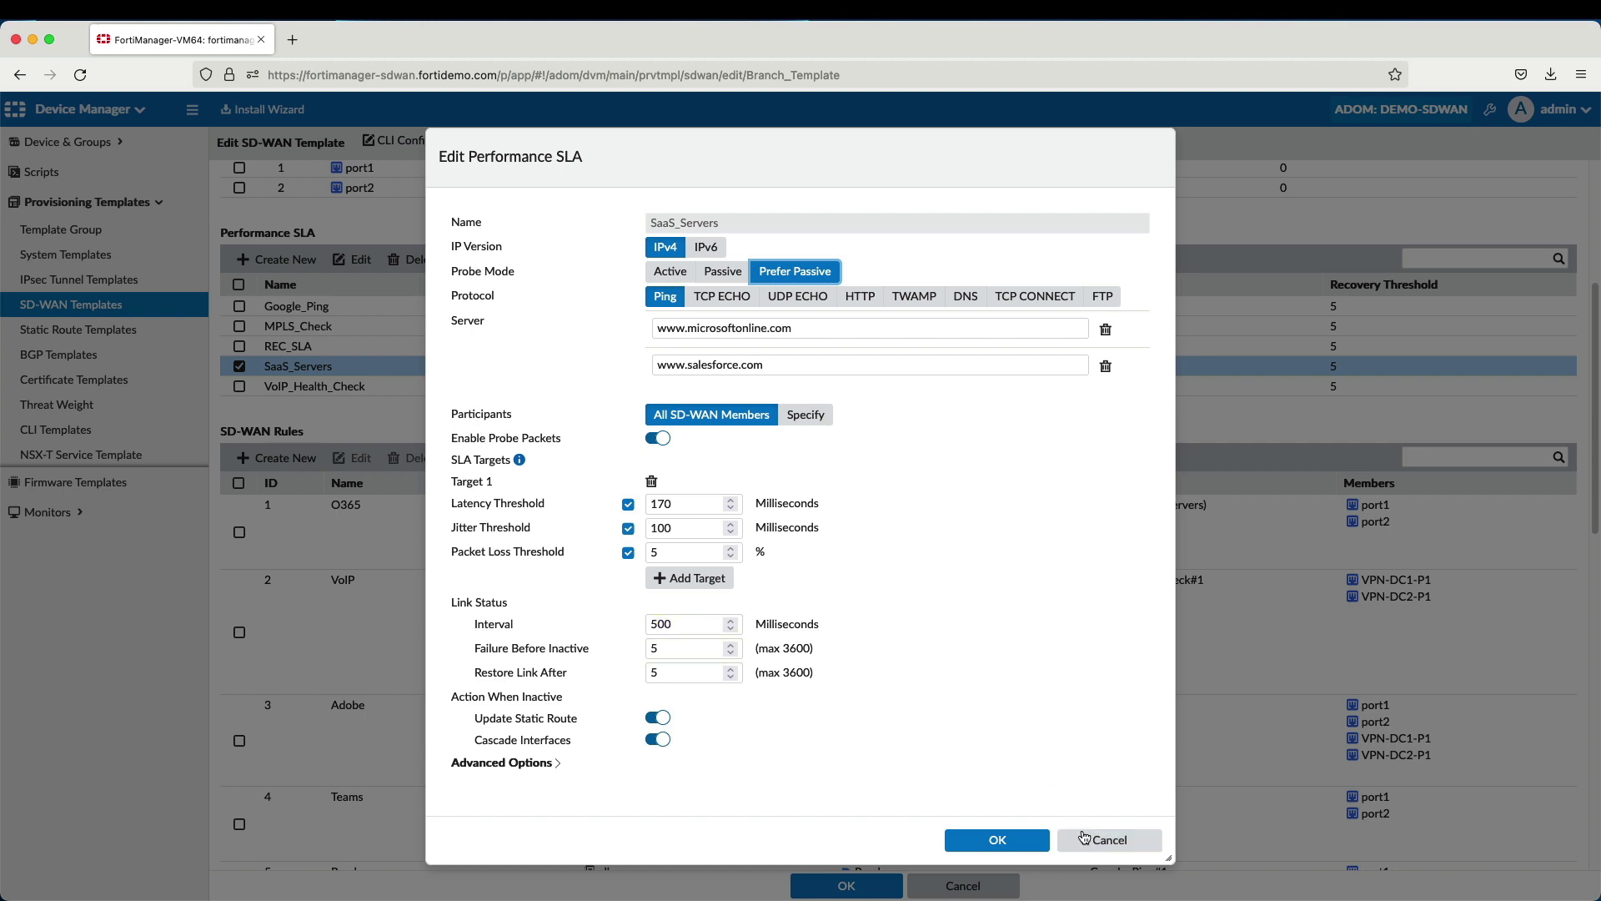
pyautogui.click(1109, 840)
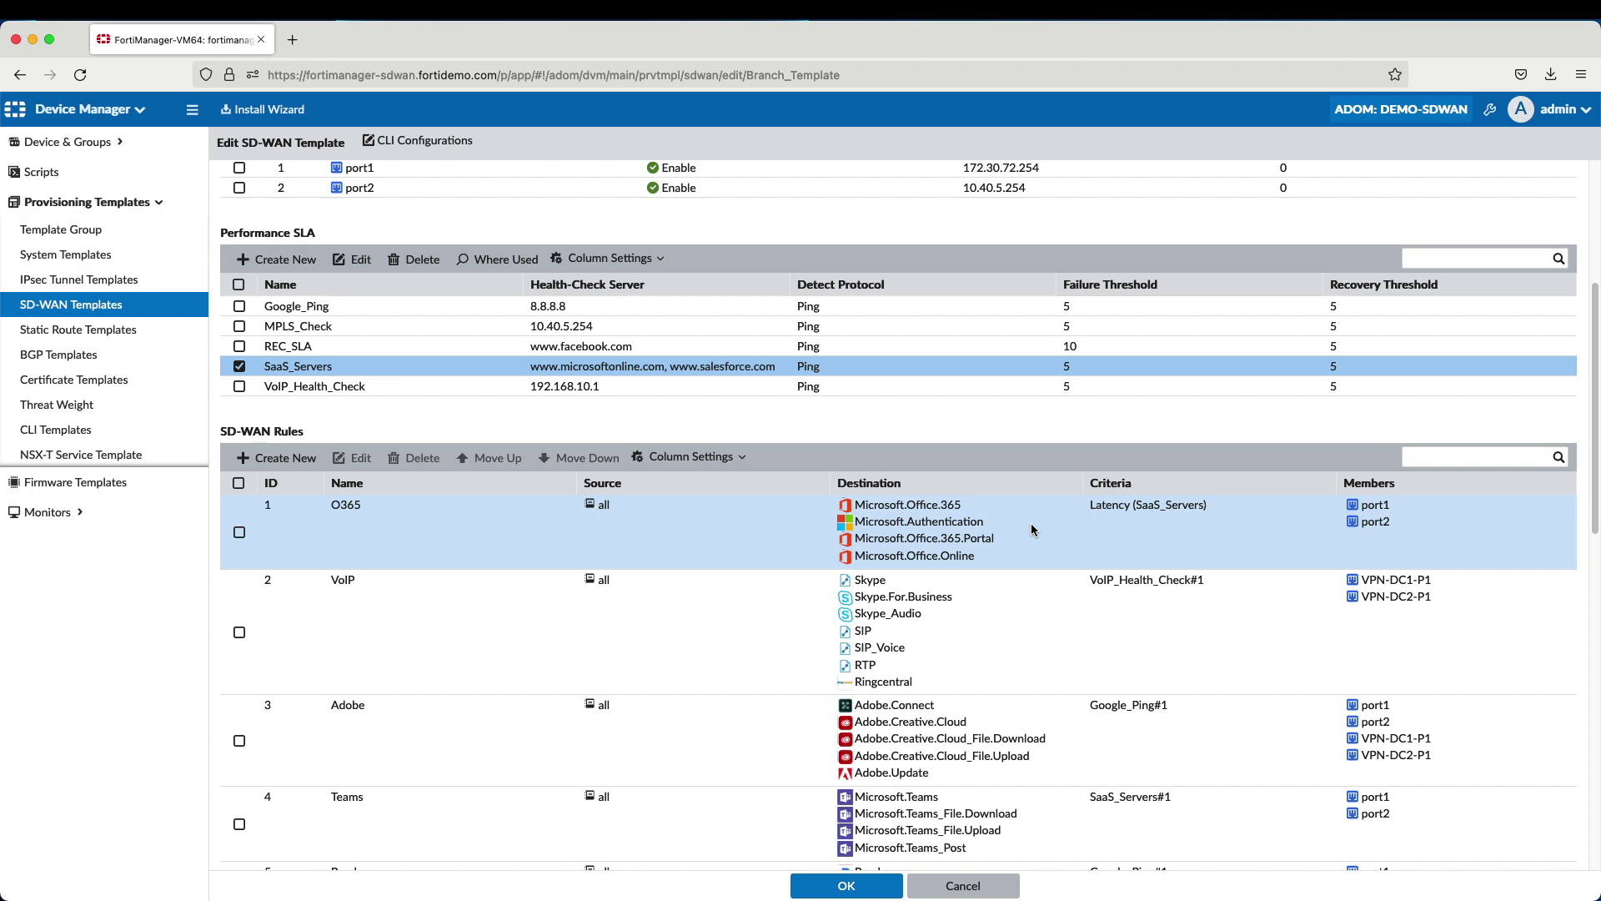
pyautogui.doubleClick(1031, 523)
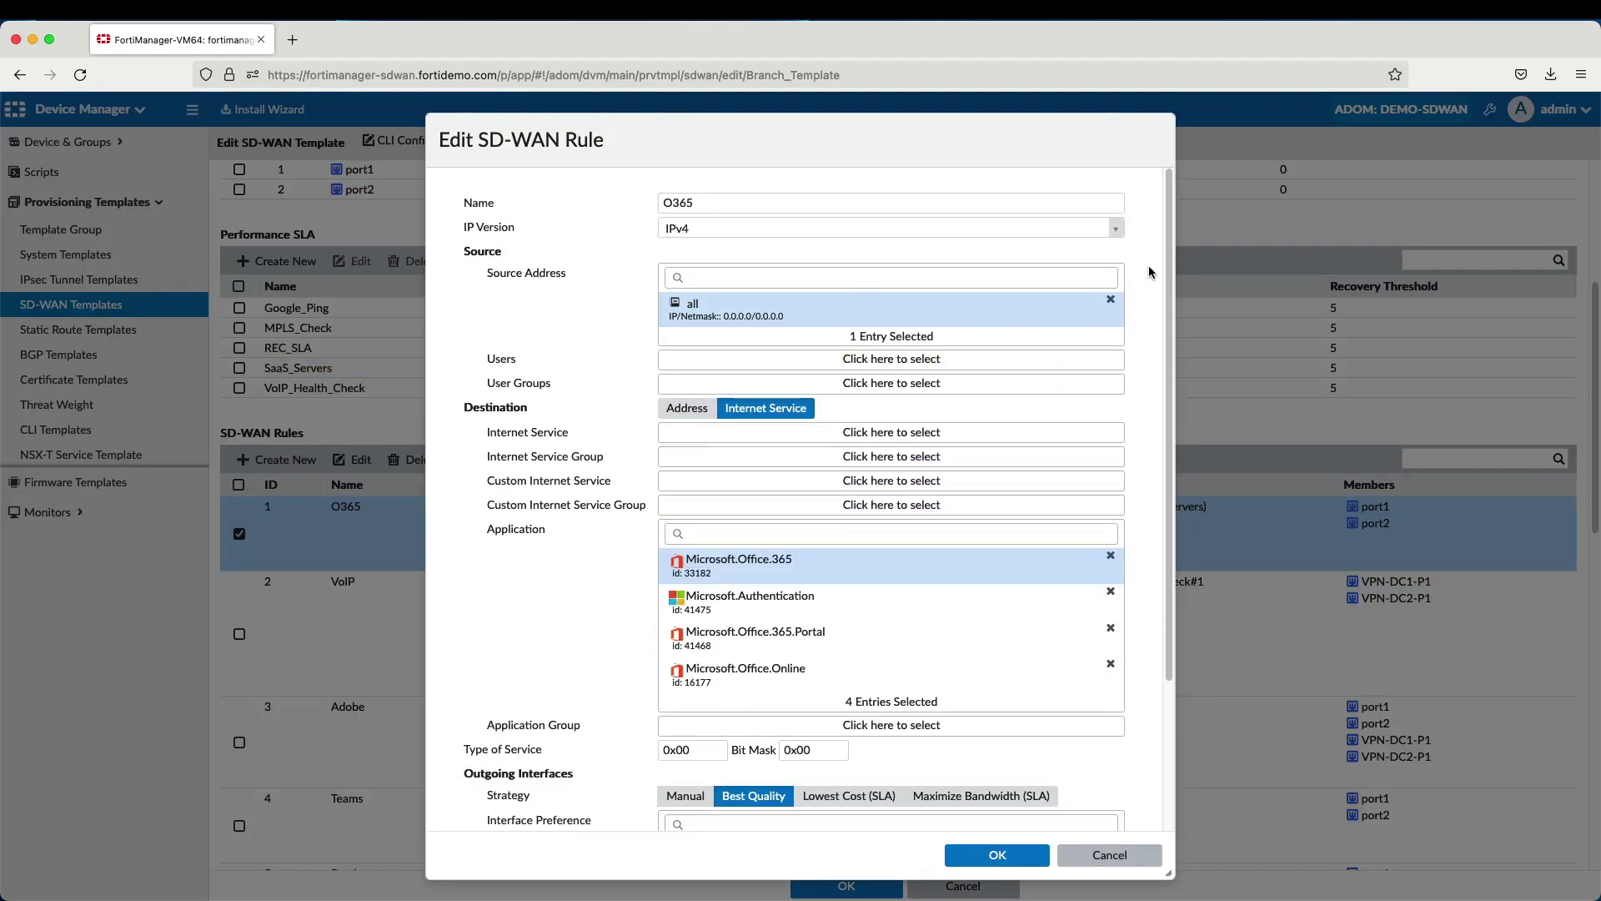
pyautogui.click(1117, 228)
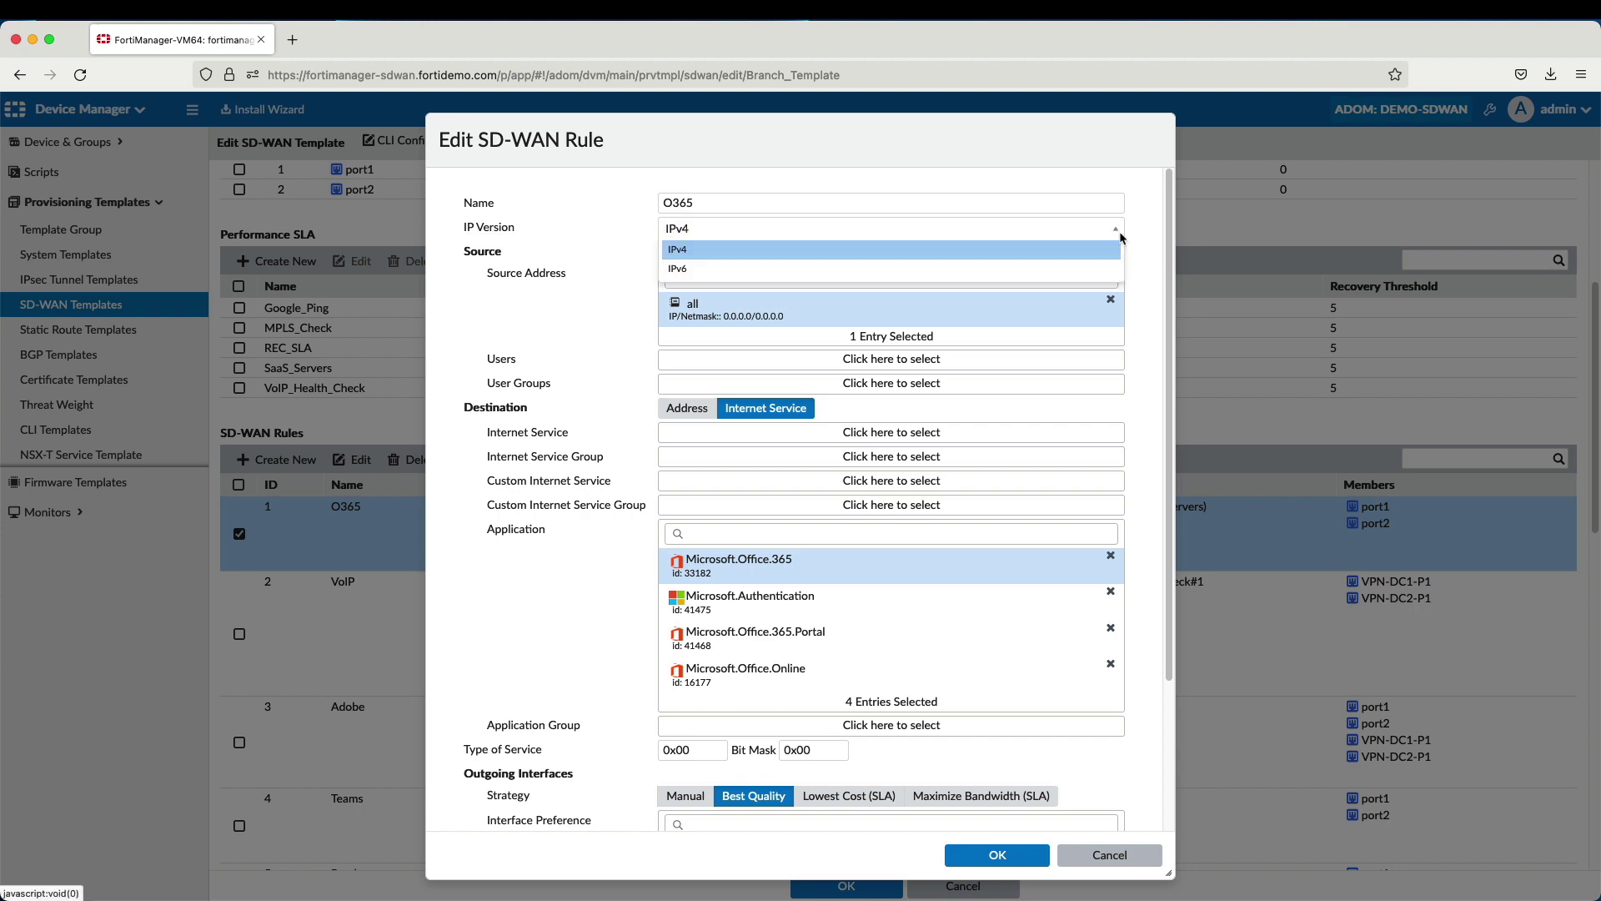
pyautogui.click(1141, 271)
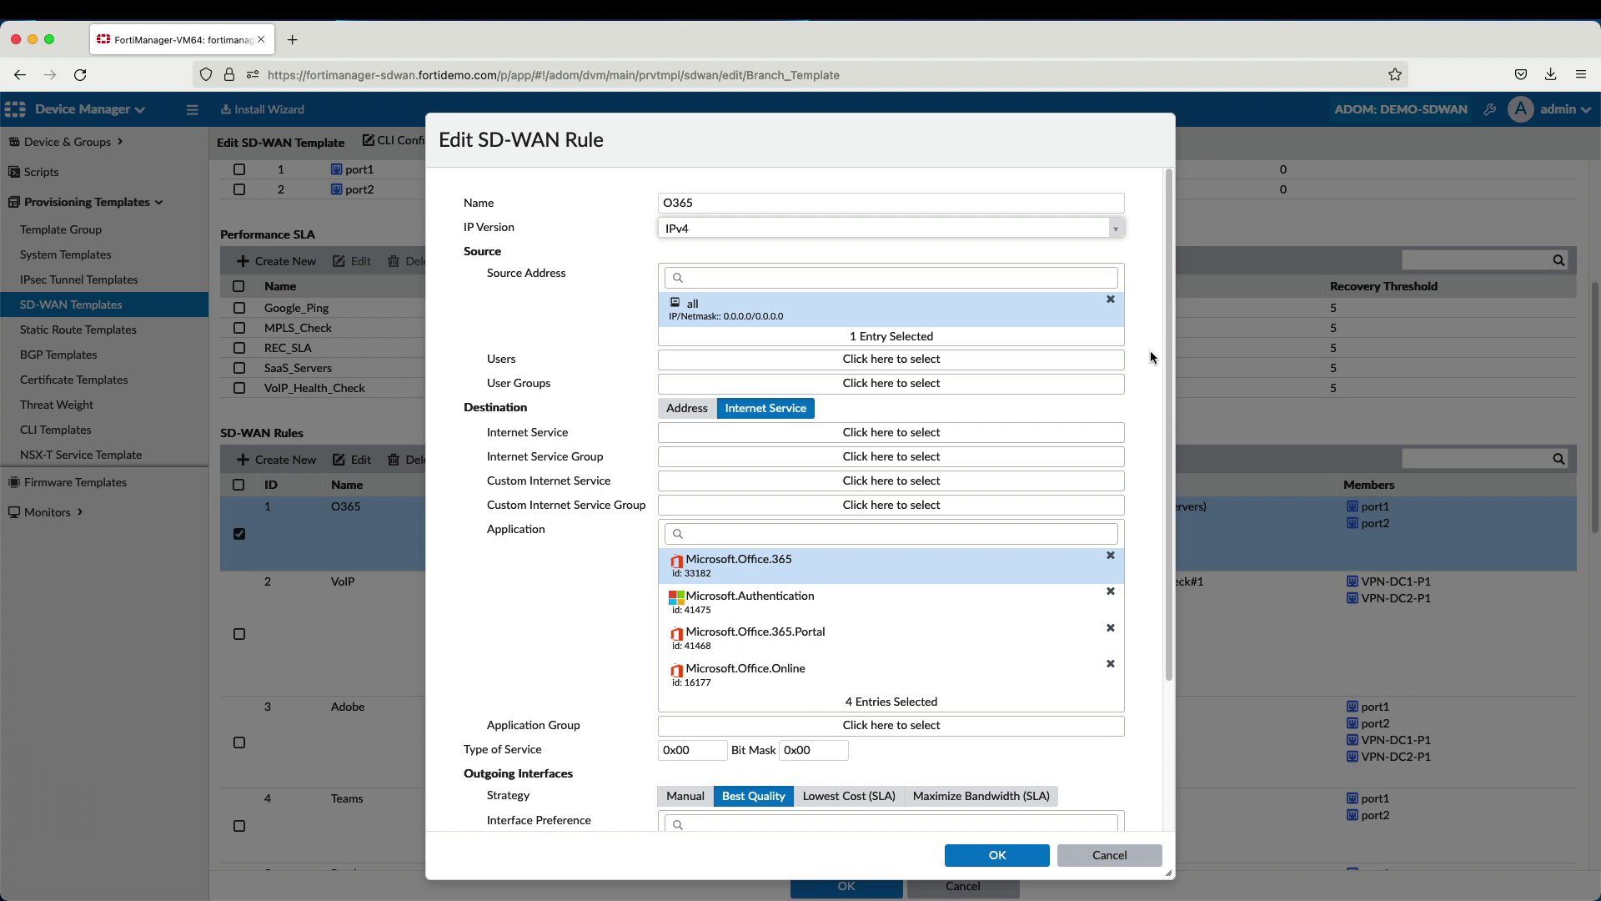
pyautogui.click(1039, 360)
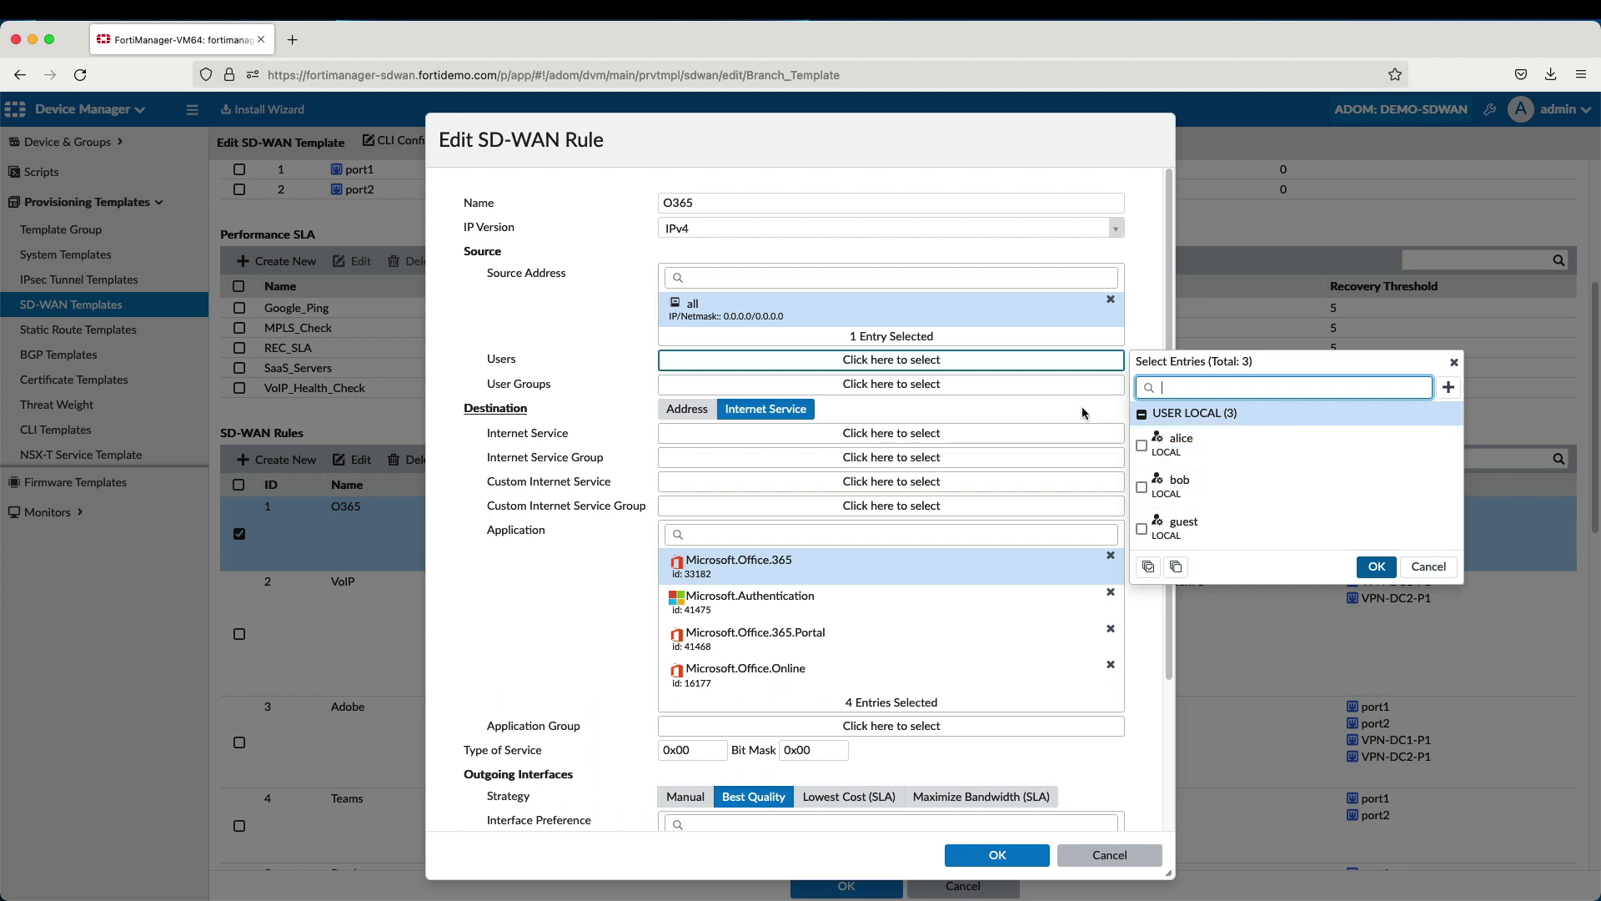
pyautogui.click(965, 383)
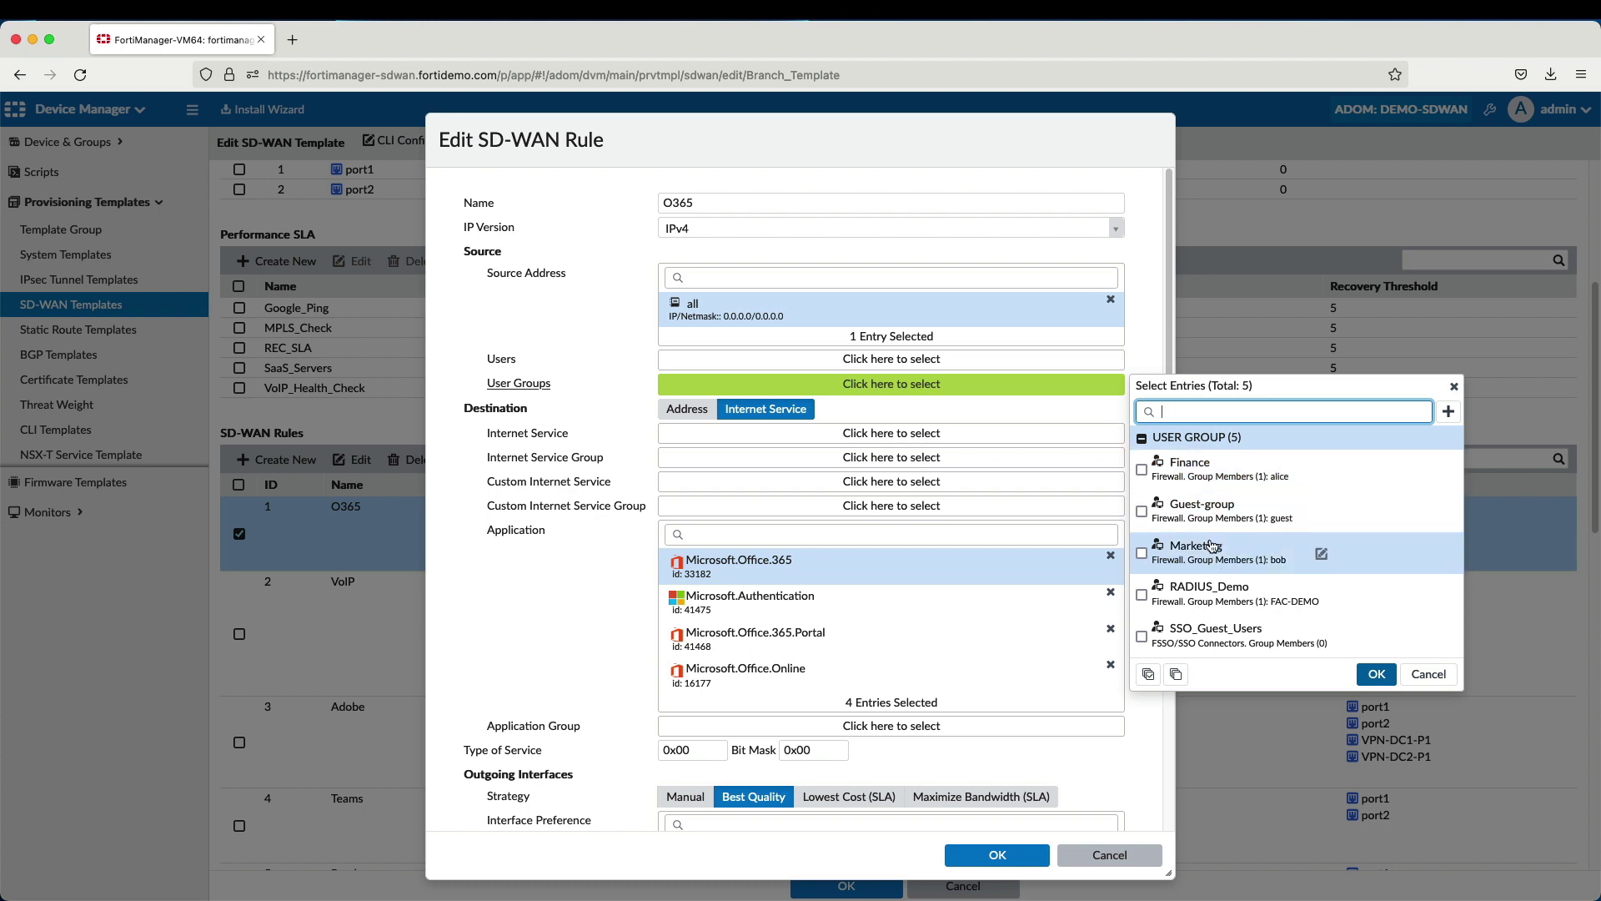
pyautogui.click(1139, 342)
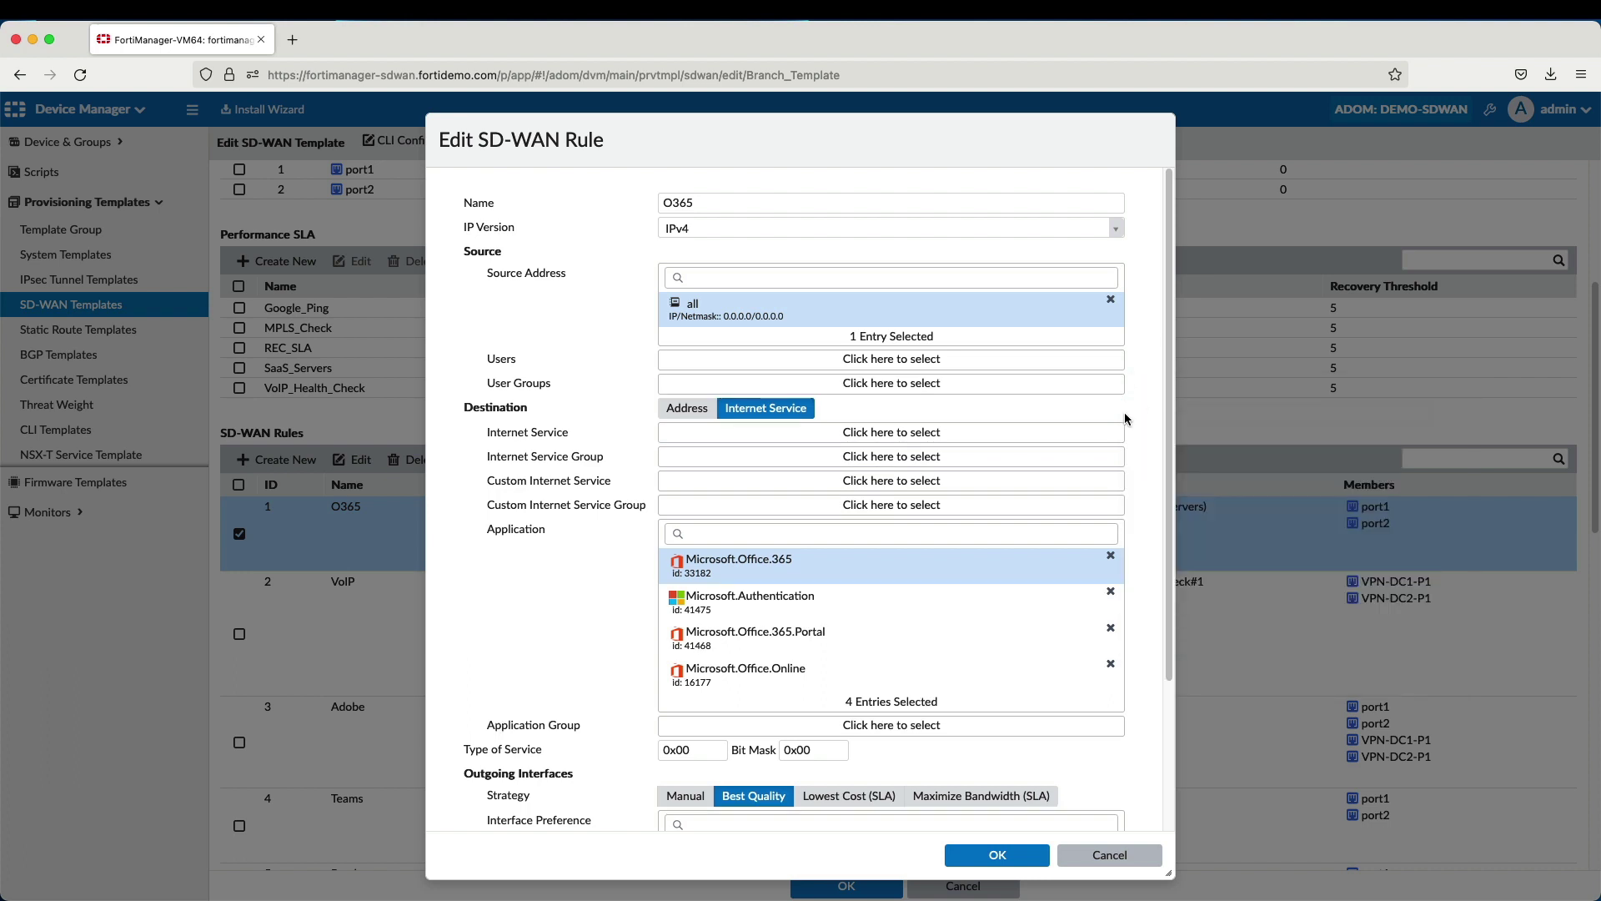
pyautogui.click(703, 413)
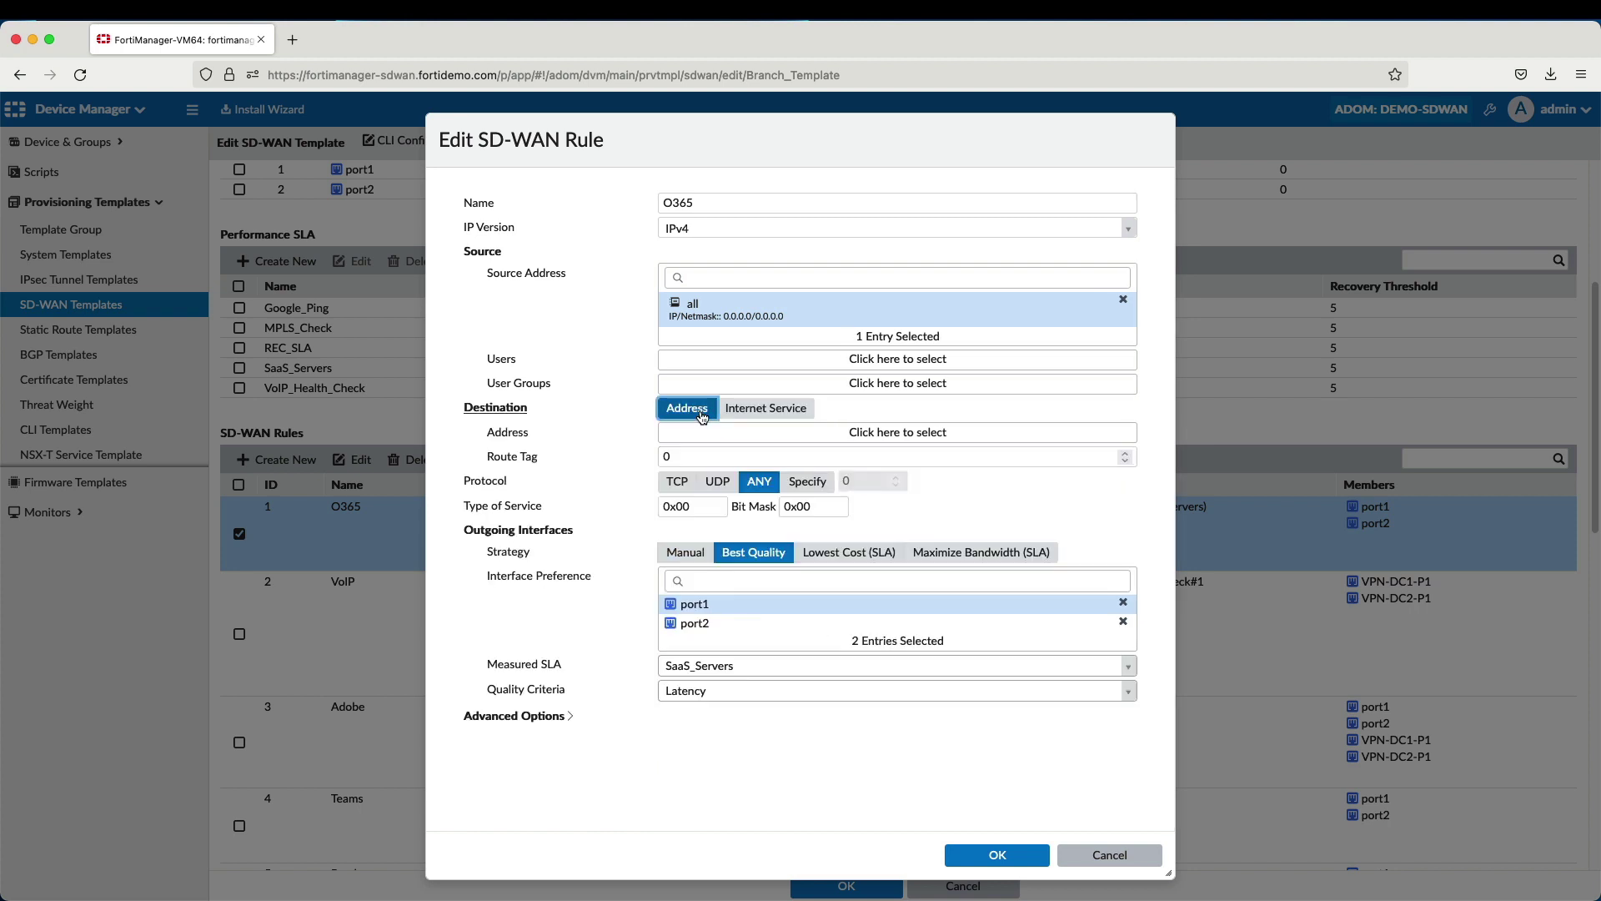
pyautogui.click(766, 408)
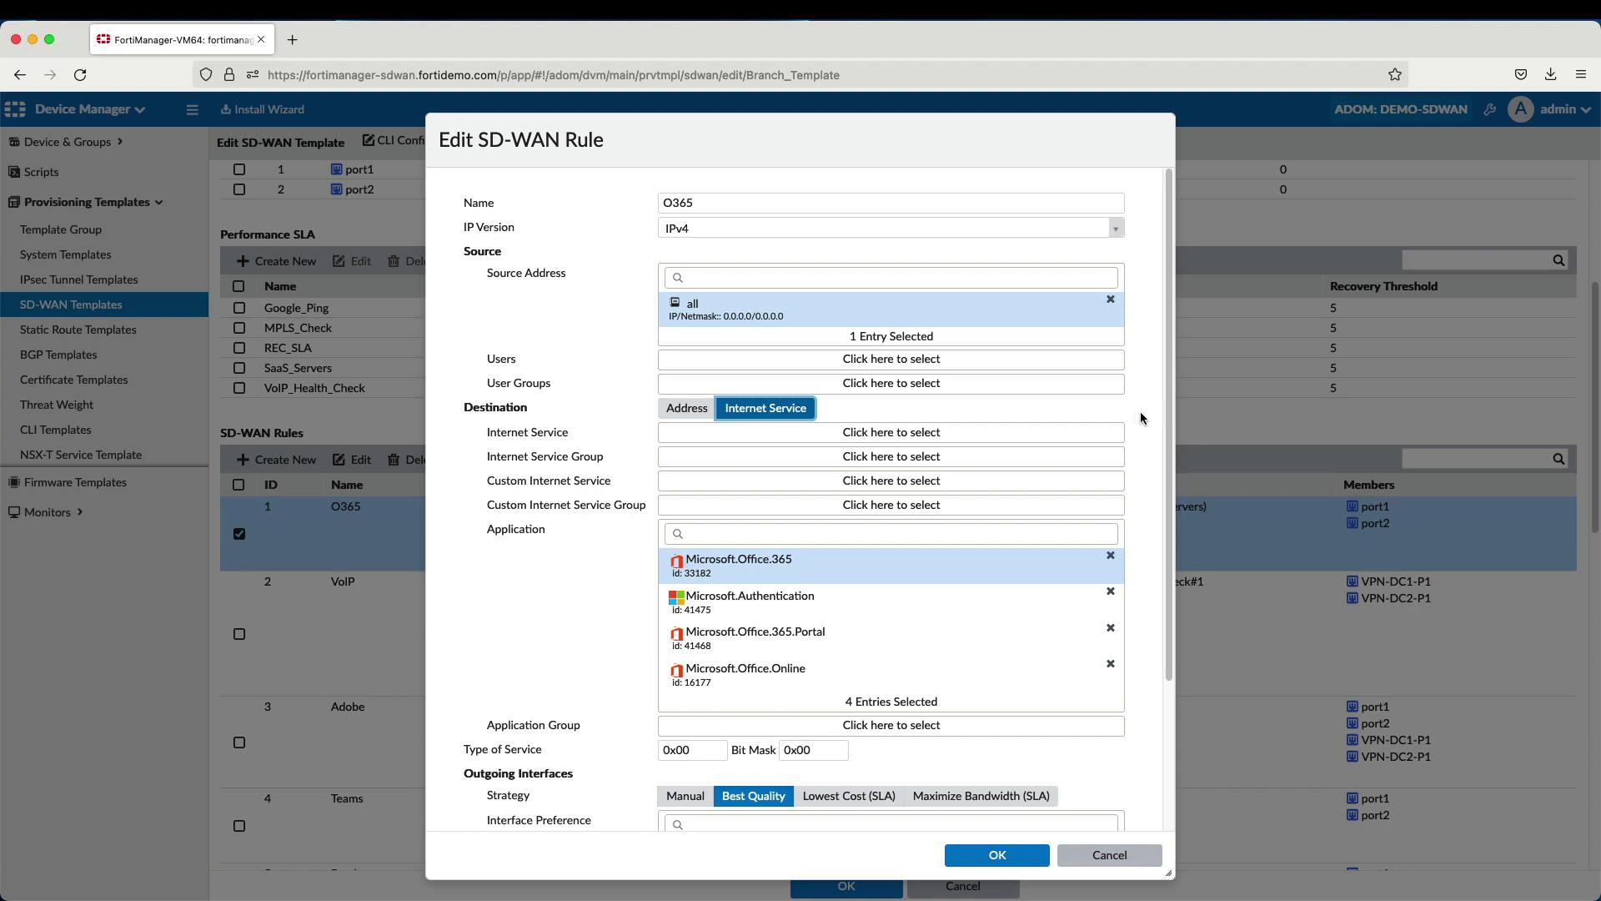
# Step: Browse internet services and Microsoft Office applications, keeping the four Microsoft applications selected
pyautogui.click(1034, 433)
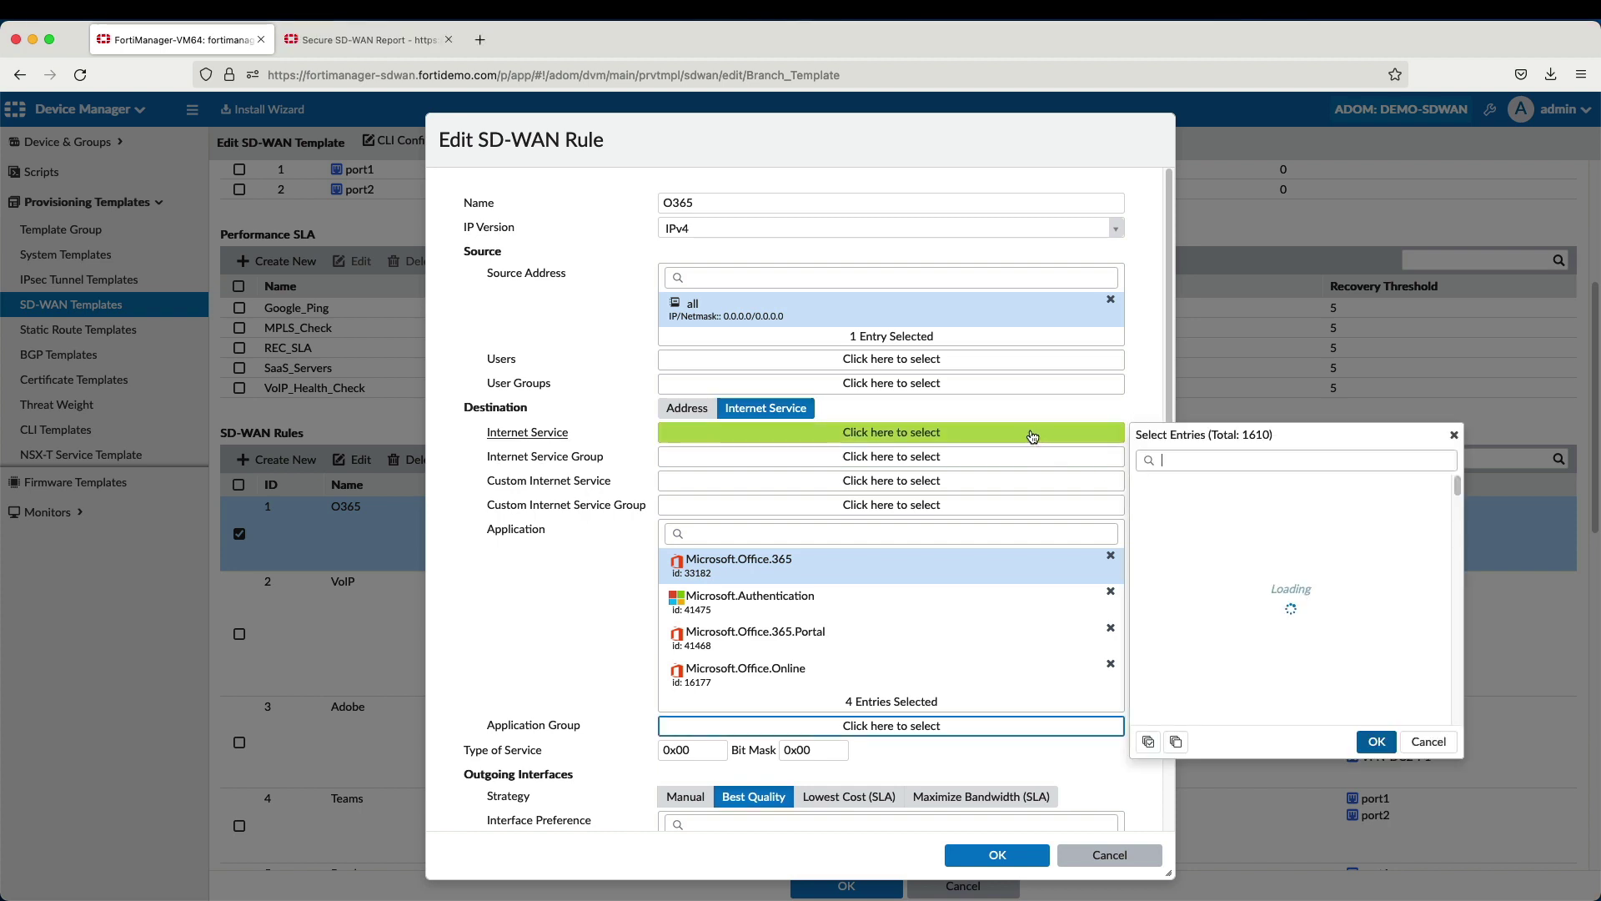
pyautogui.moveTo(1458, 483); pyautogui.dragTo(1463, 504)
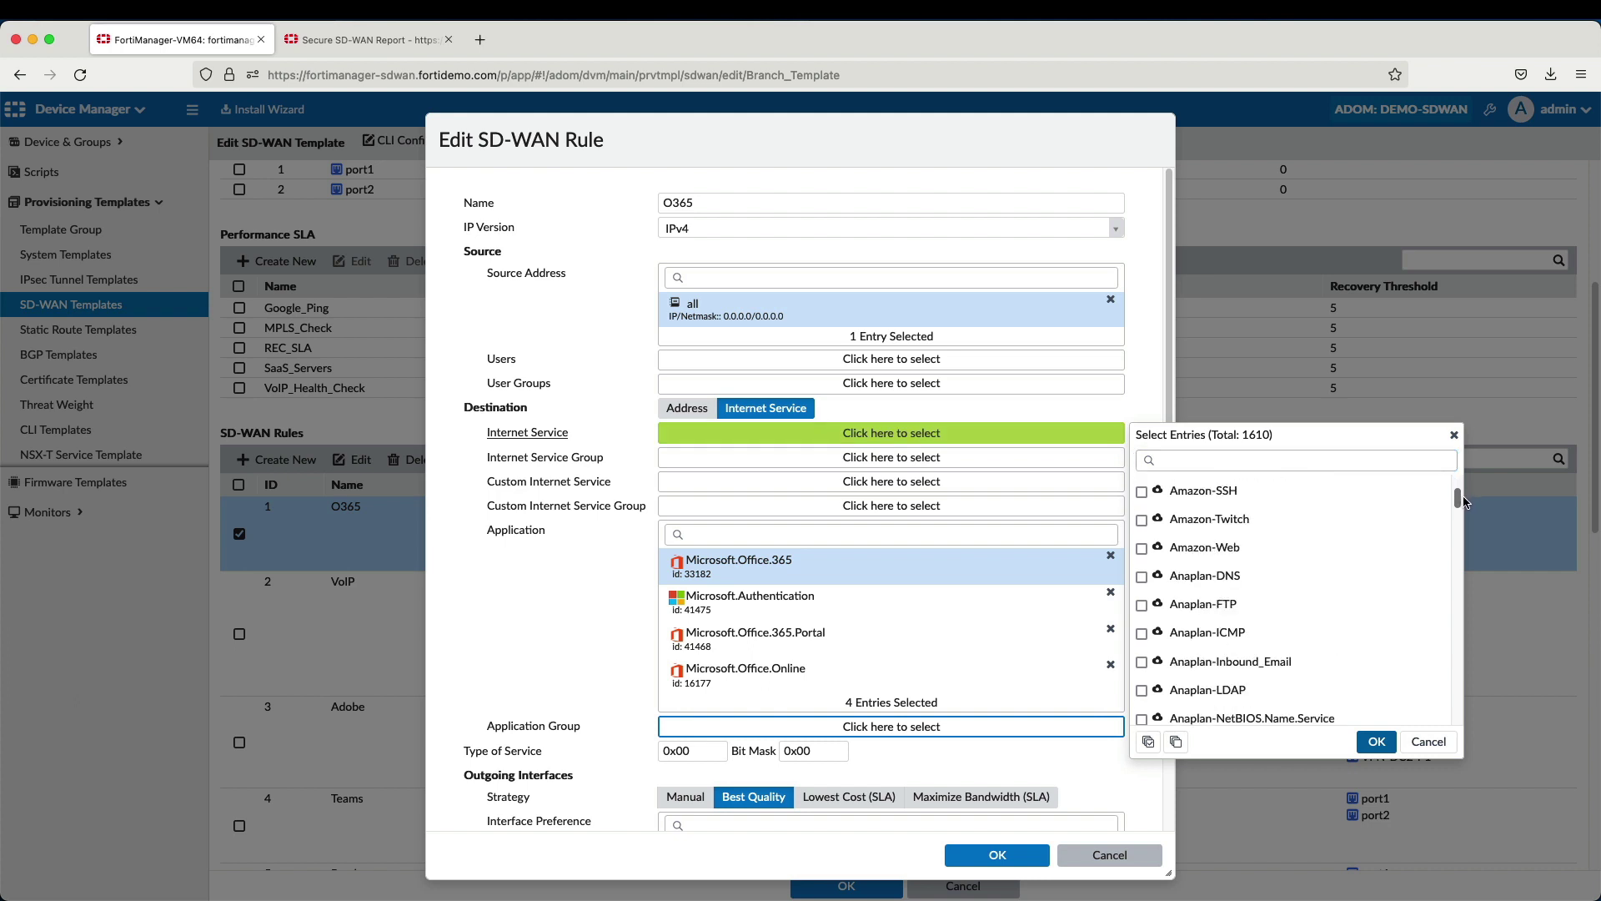
pyautogui.click(1455, 437)
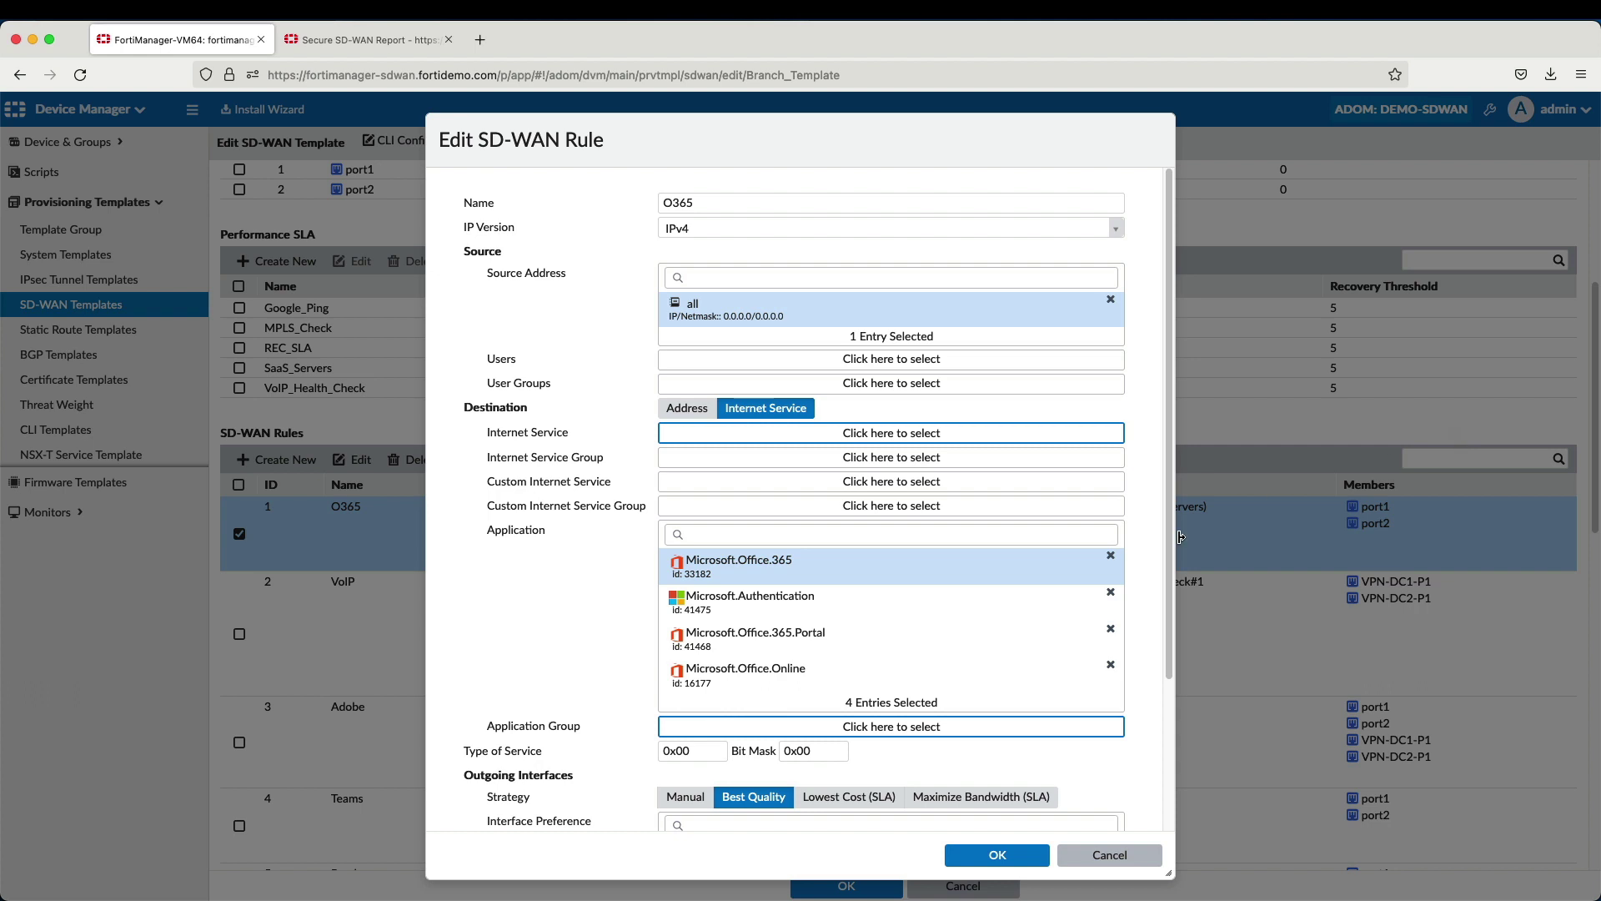
pyautogui.click(931, 704)
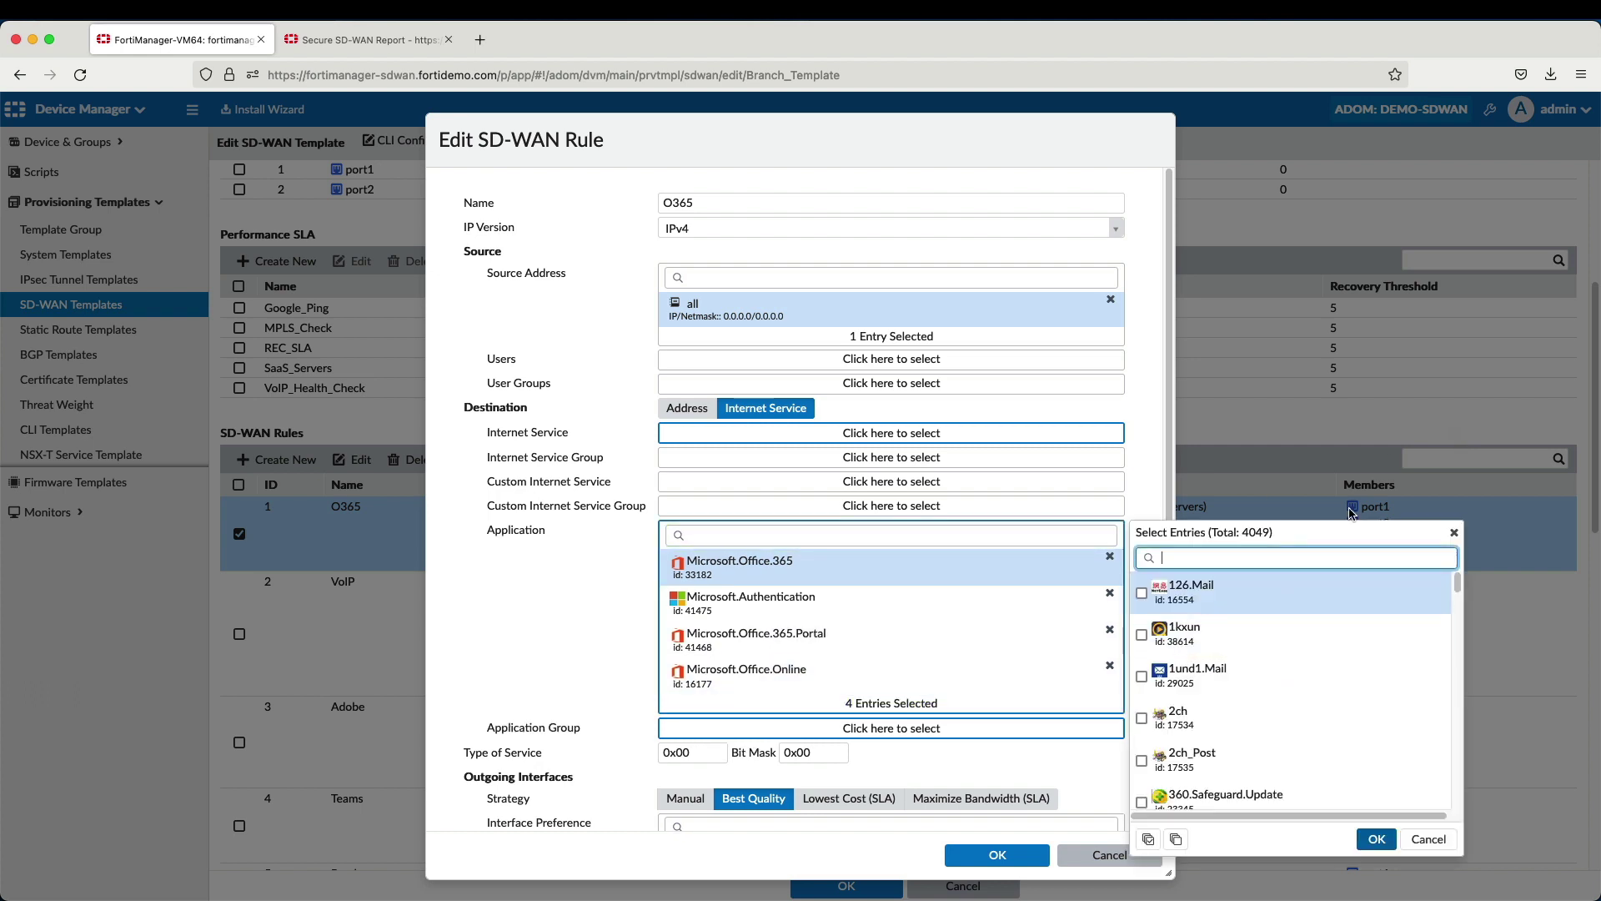
pyautogui.write('teams')
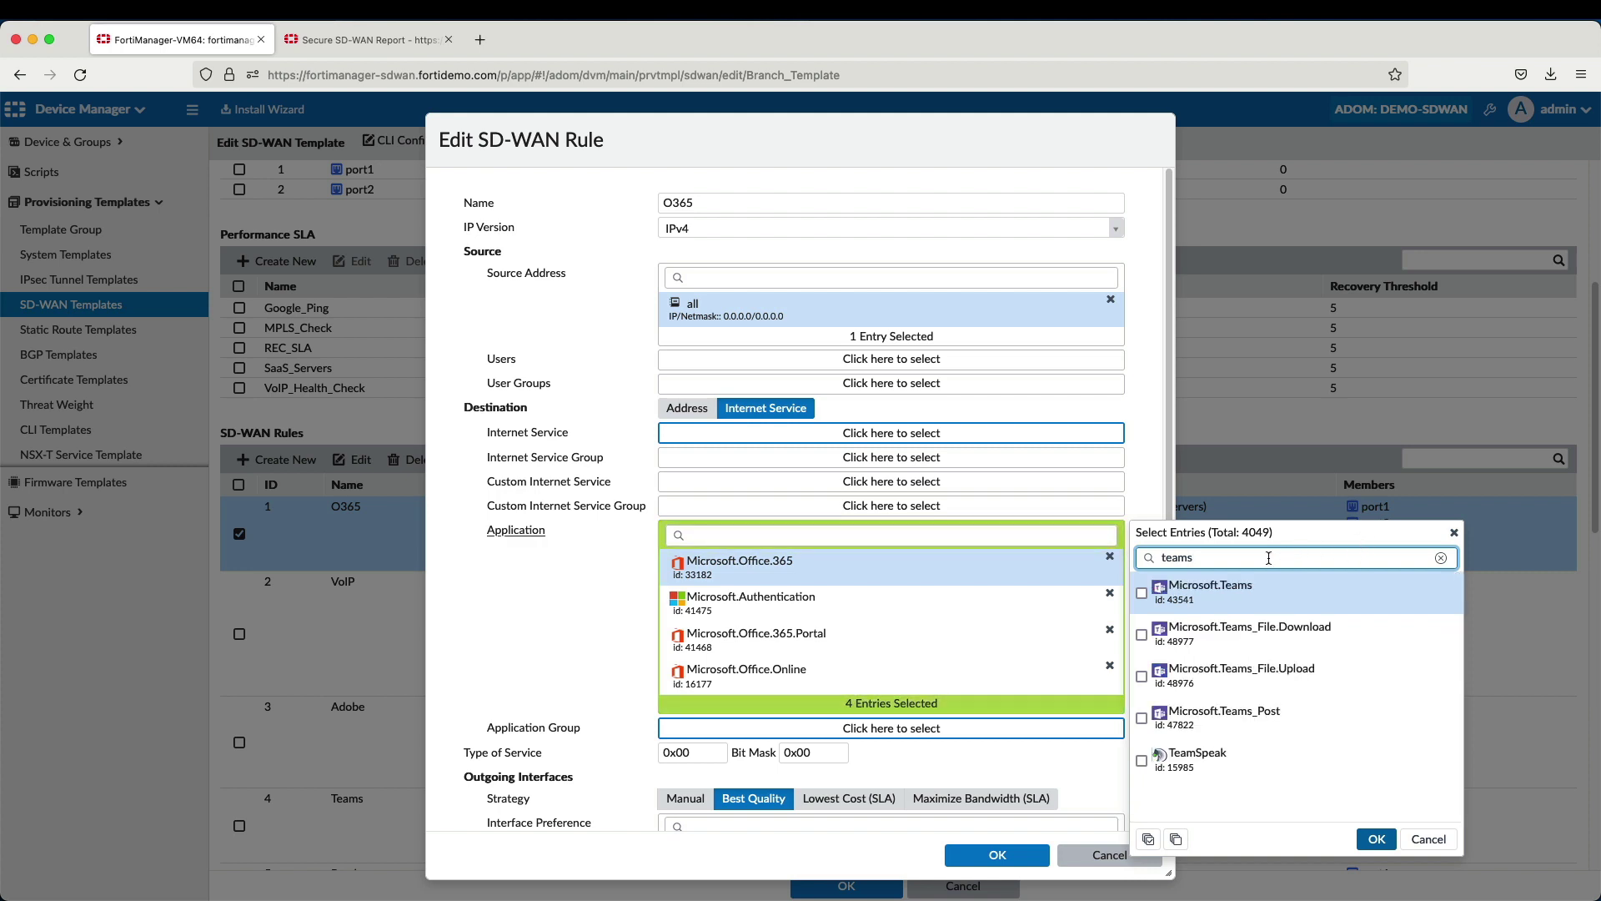
pyautogui.doubleClick(1195, 557)
pyautogui.write('office')
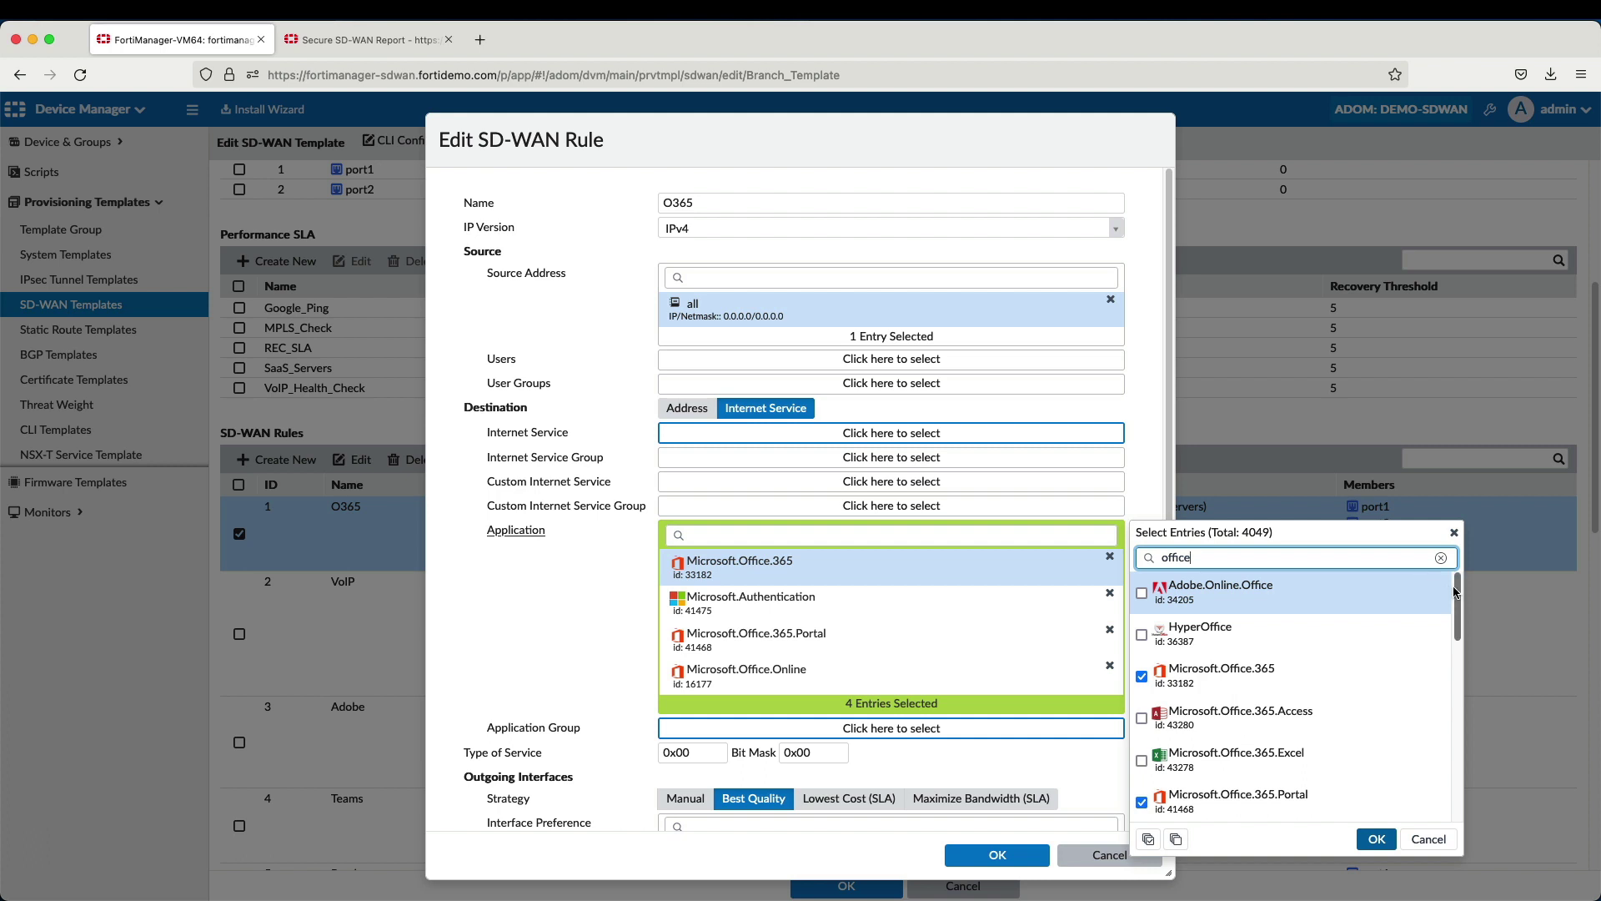
pyautogui.moveTo(1455, 591); pyautogui.dragTo(1464, 789)
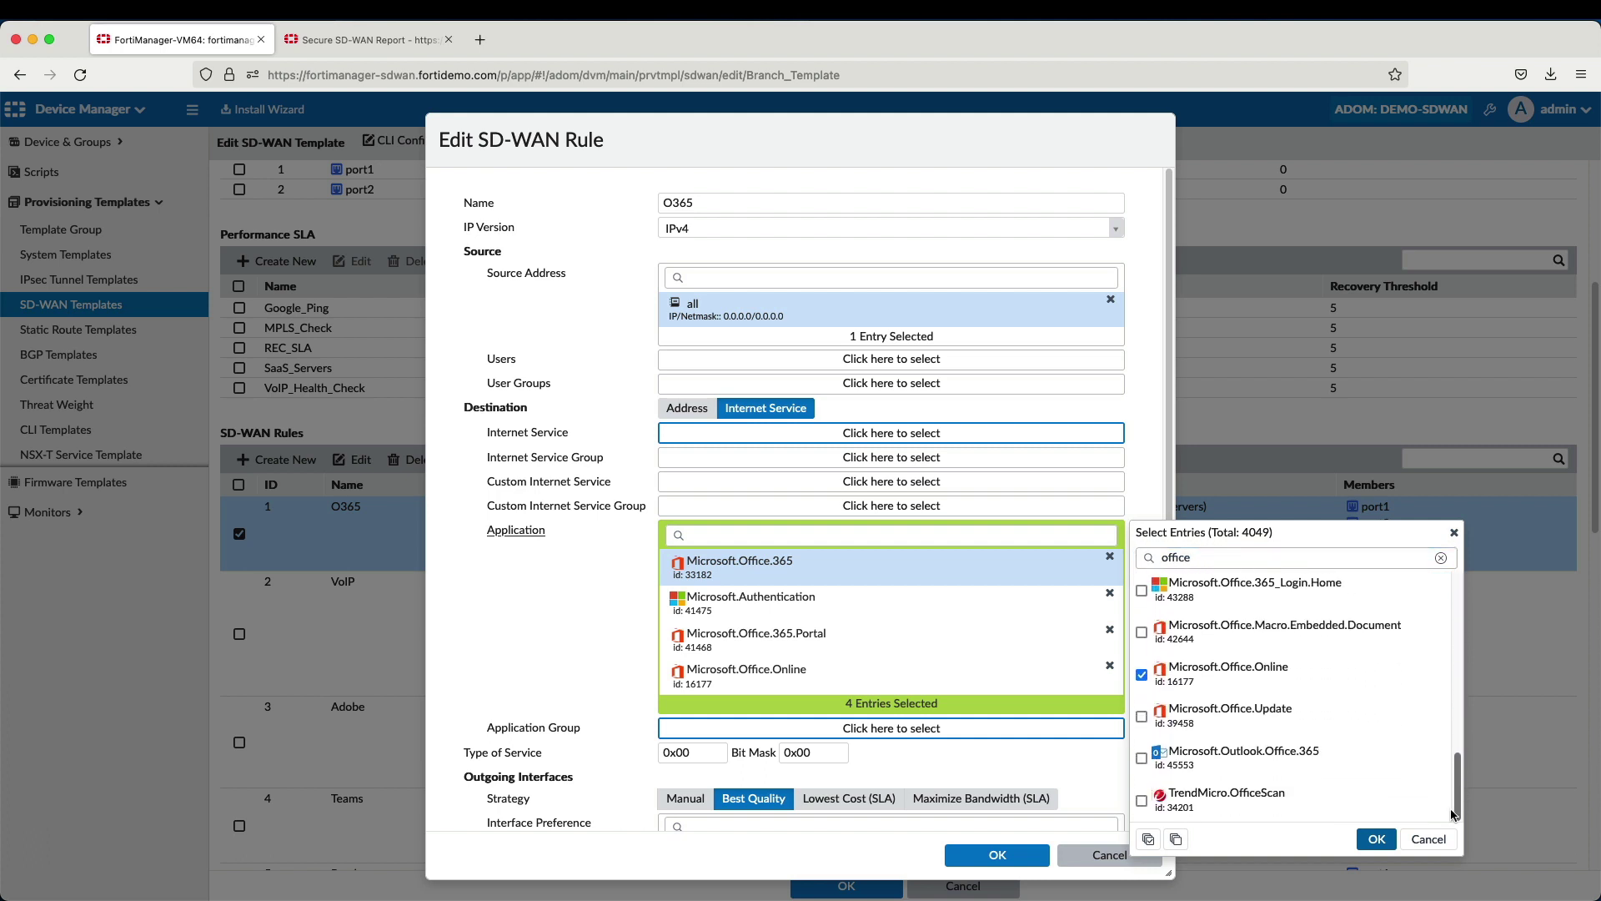
pyautogui.click(1426, 841)
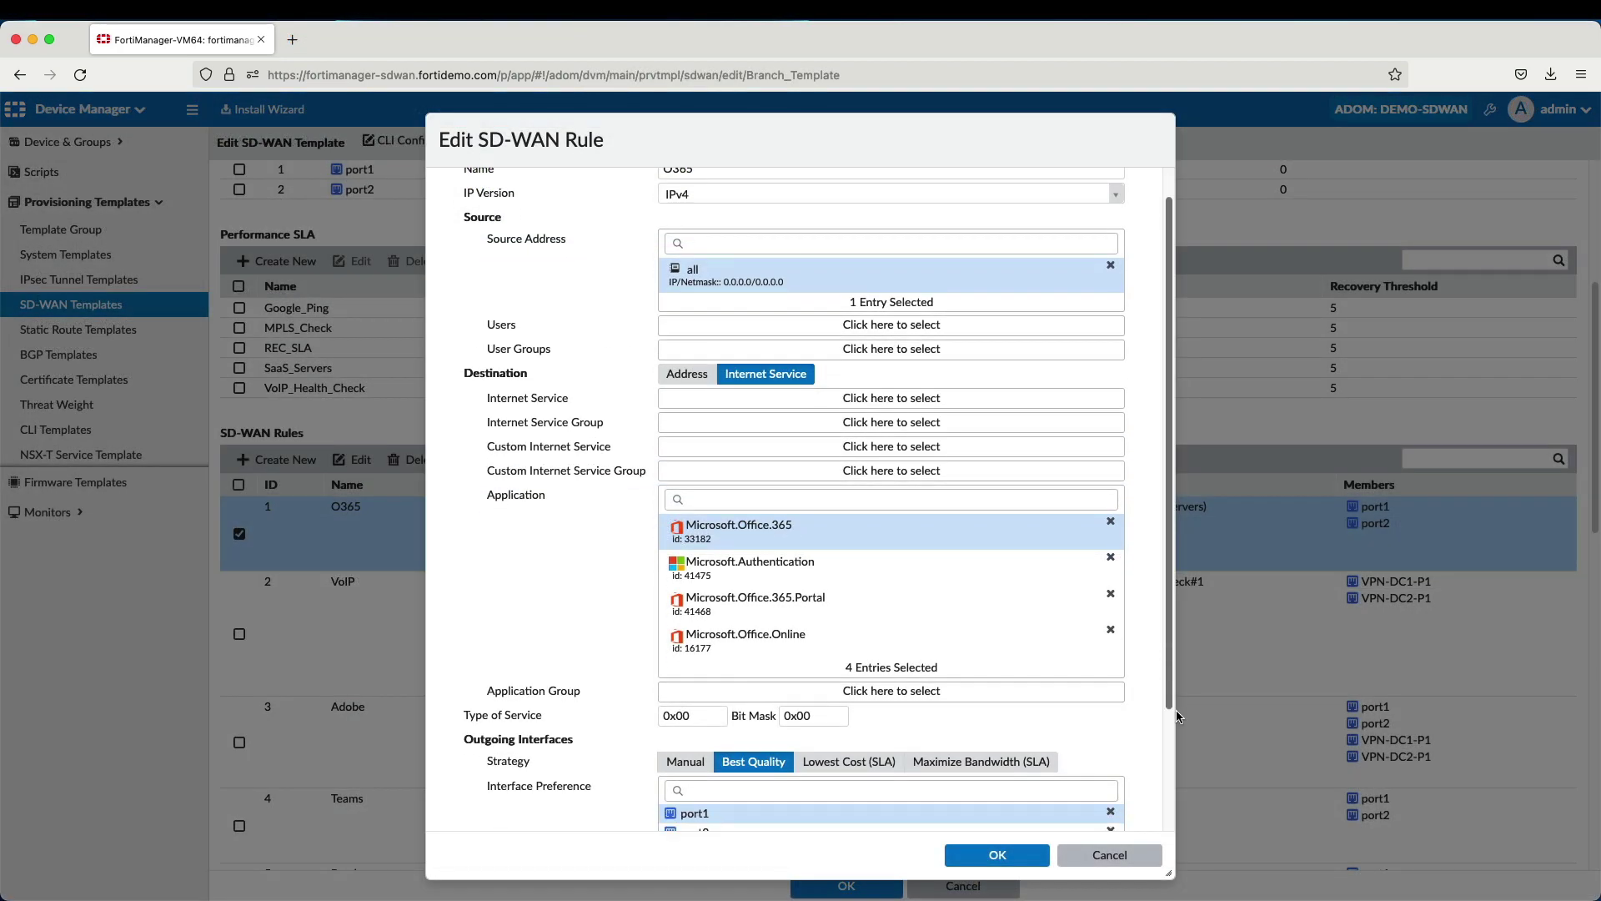
pyautogui.moveTo(1172, 715); pyautogui.dragTo(1172, 822)
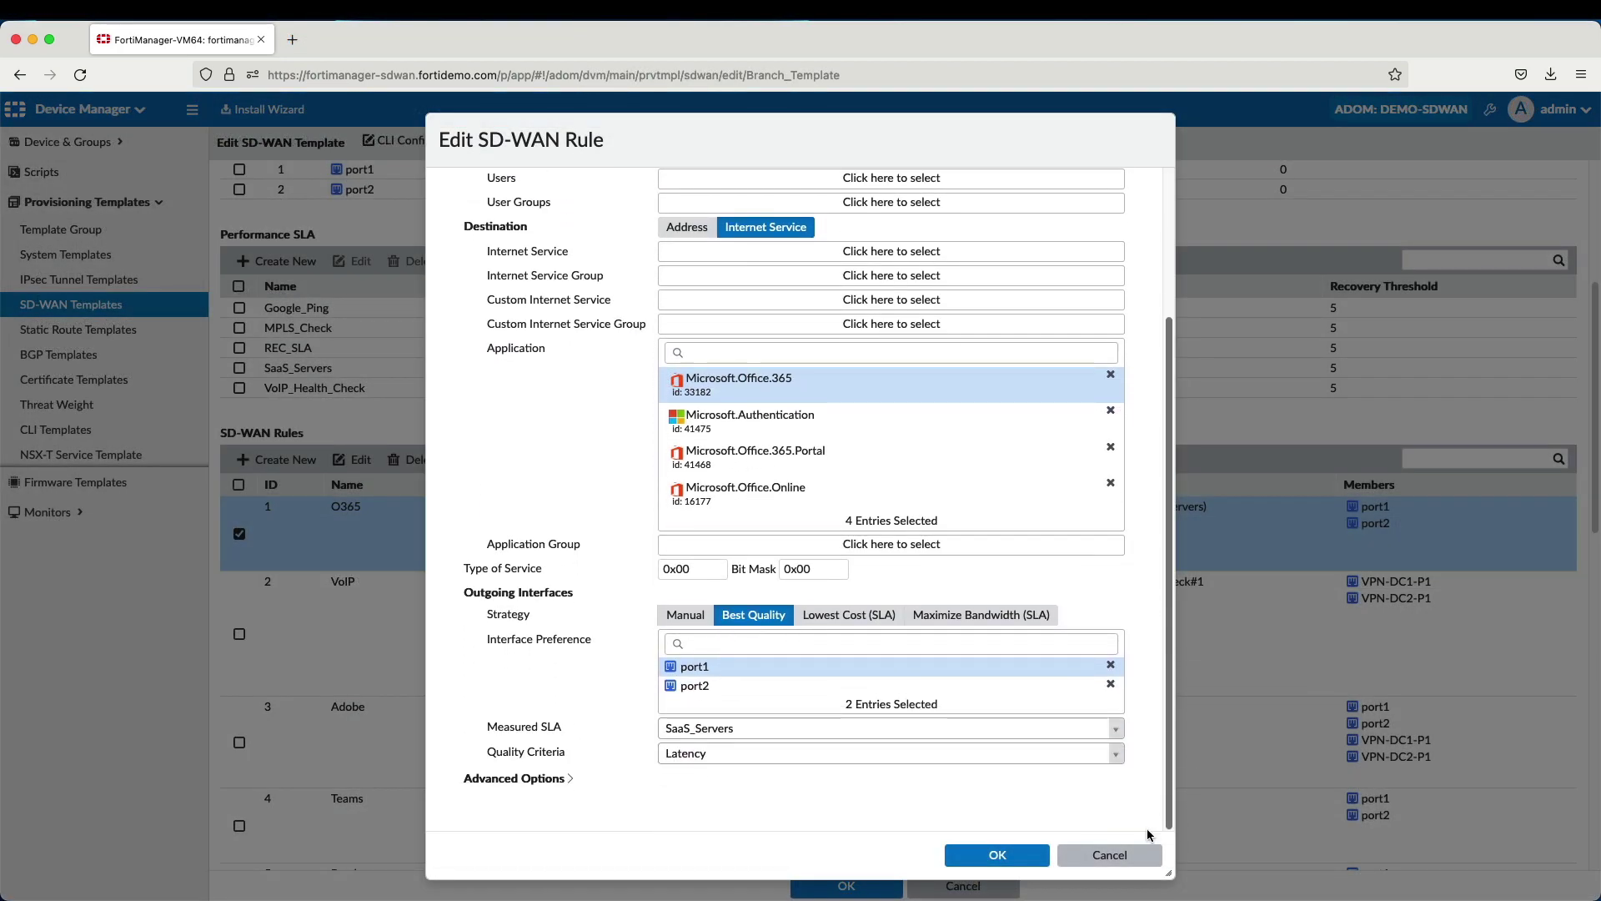
# Step: Try the Manual and Best Quality strategies and quality criteria, then choose Lowest Cost (SLA)
pyautogui.click(686, 614)
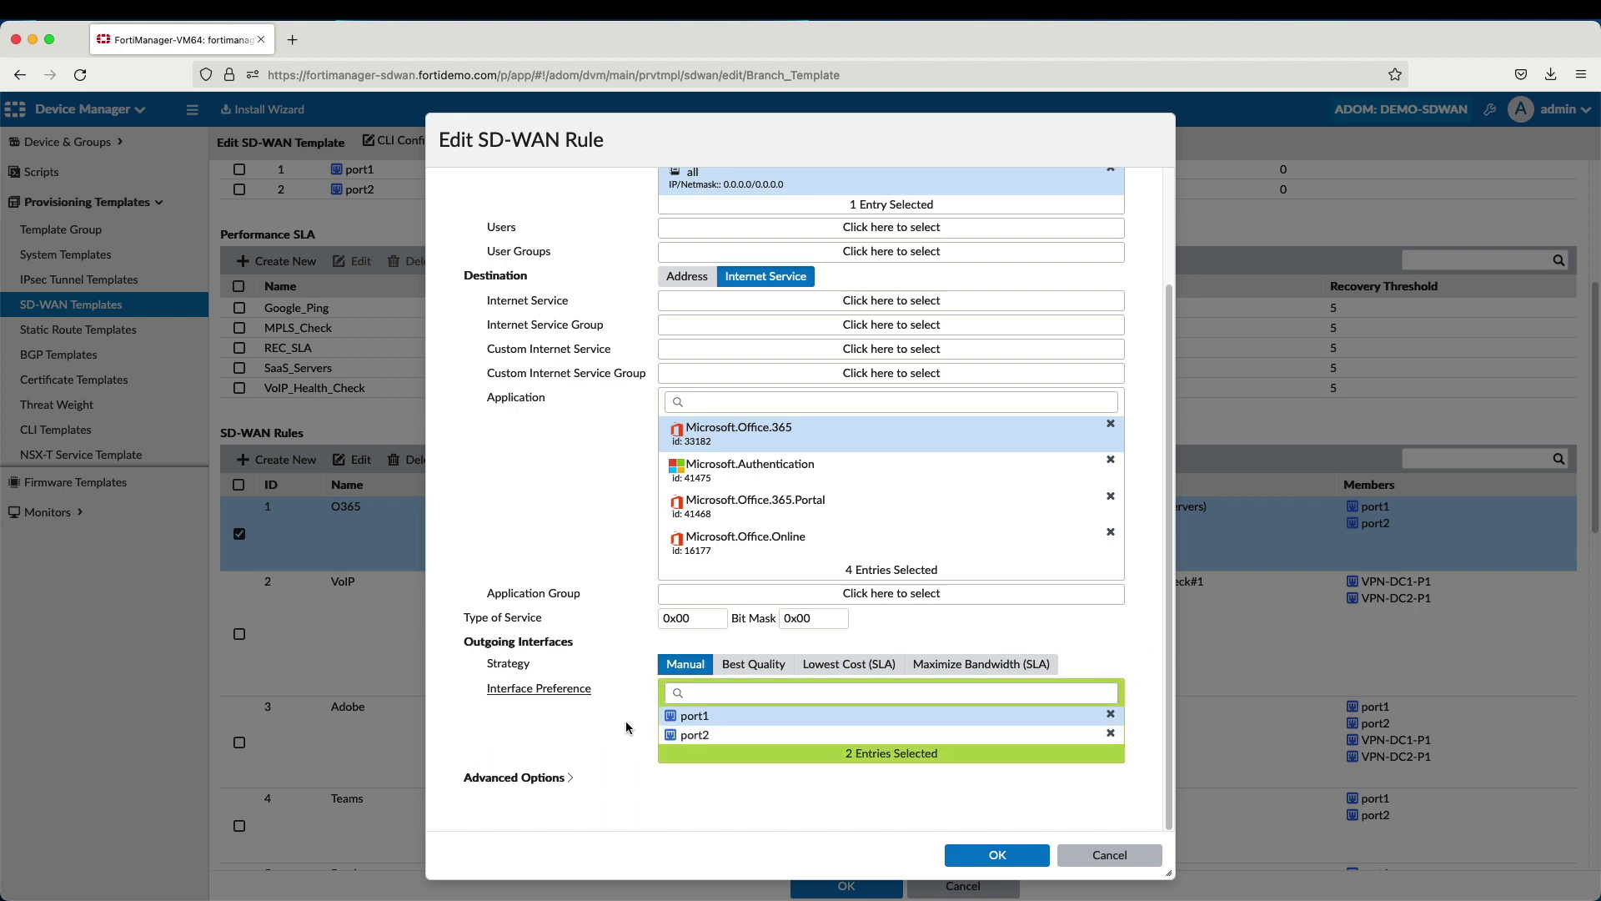
pyautogui.click(753, 663)
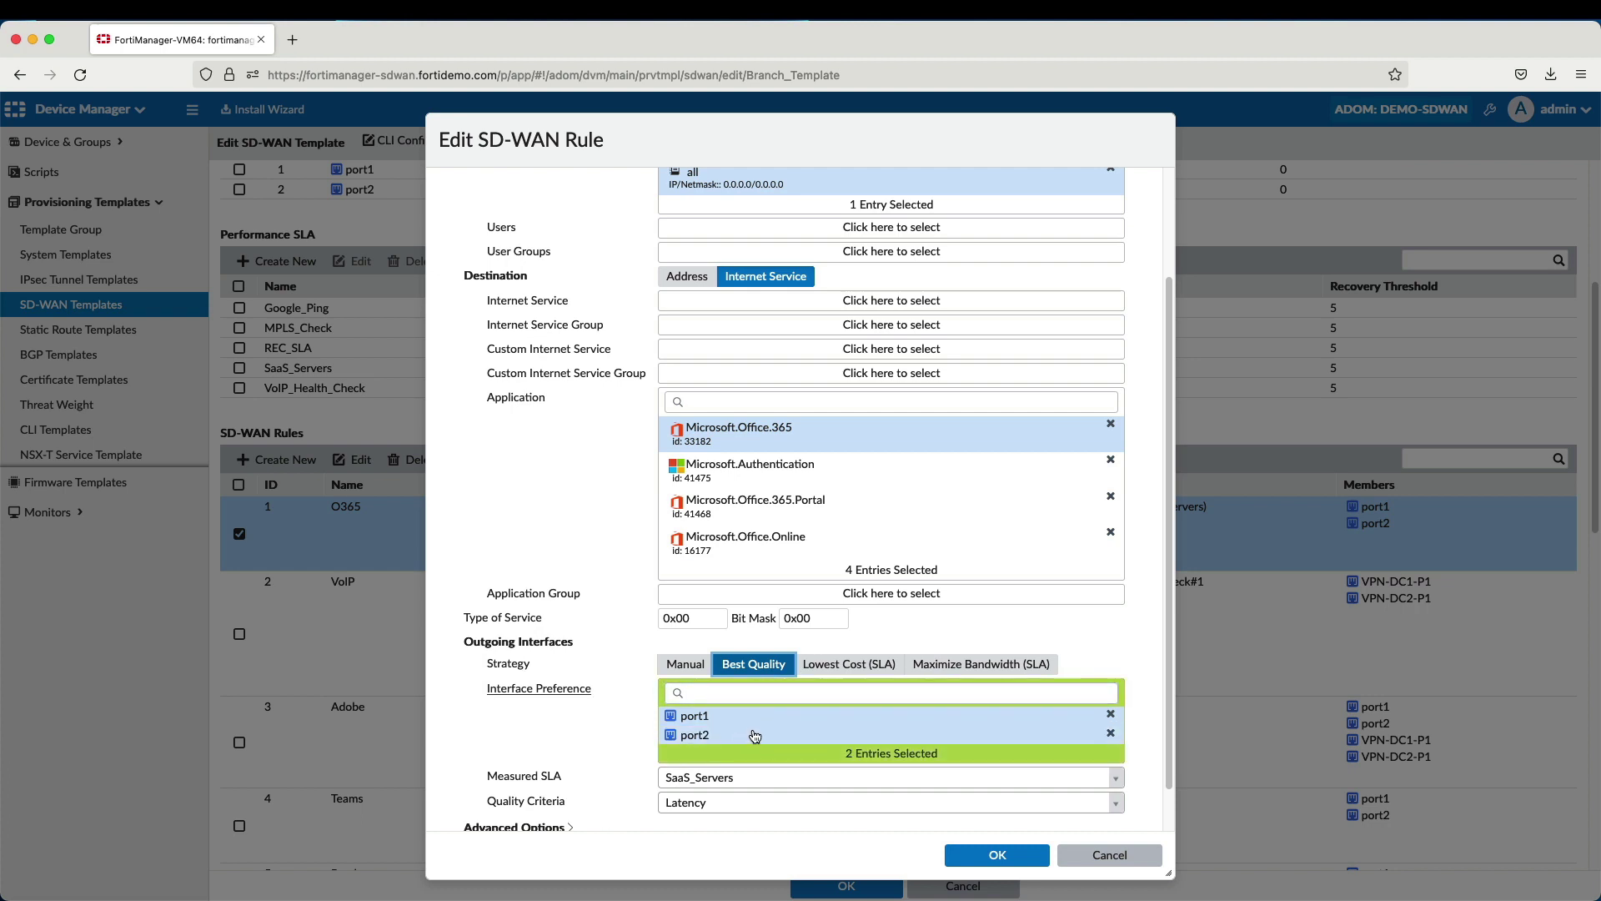
pyautogui.click(744, 804)
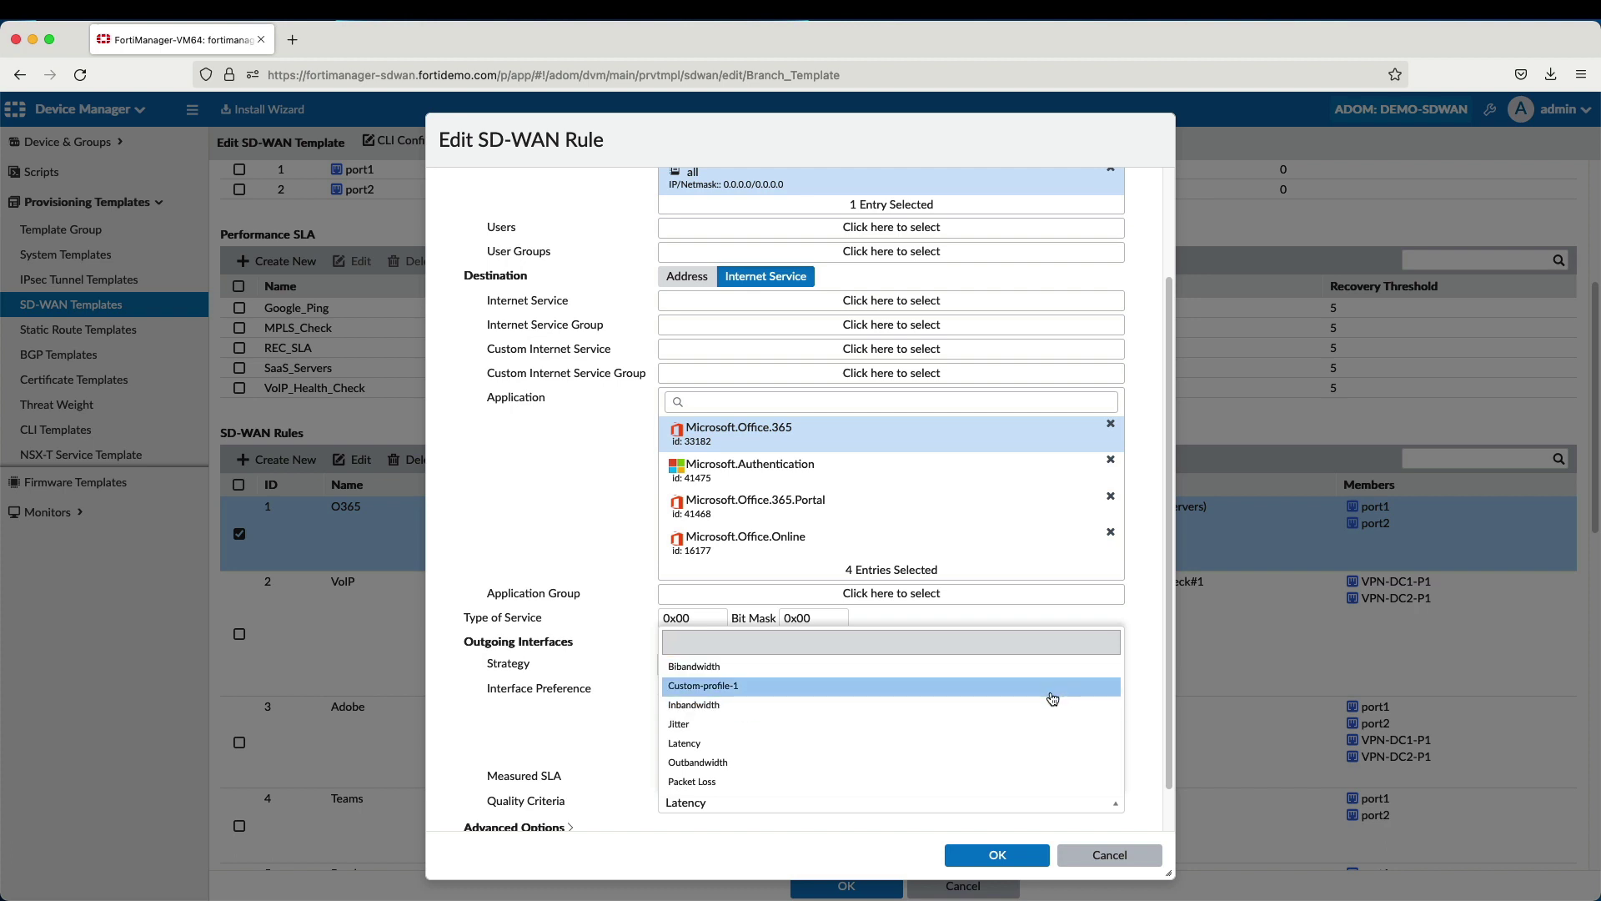
pyautogui.click(1137, 694)
pyautogui.click(848, 664)
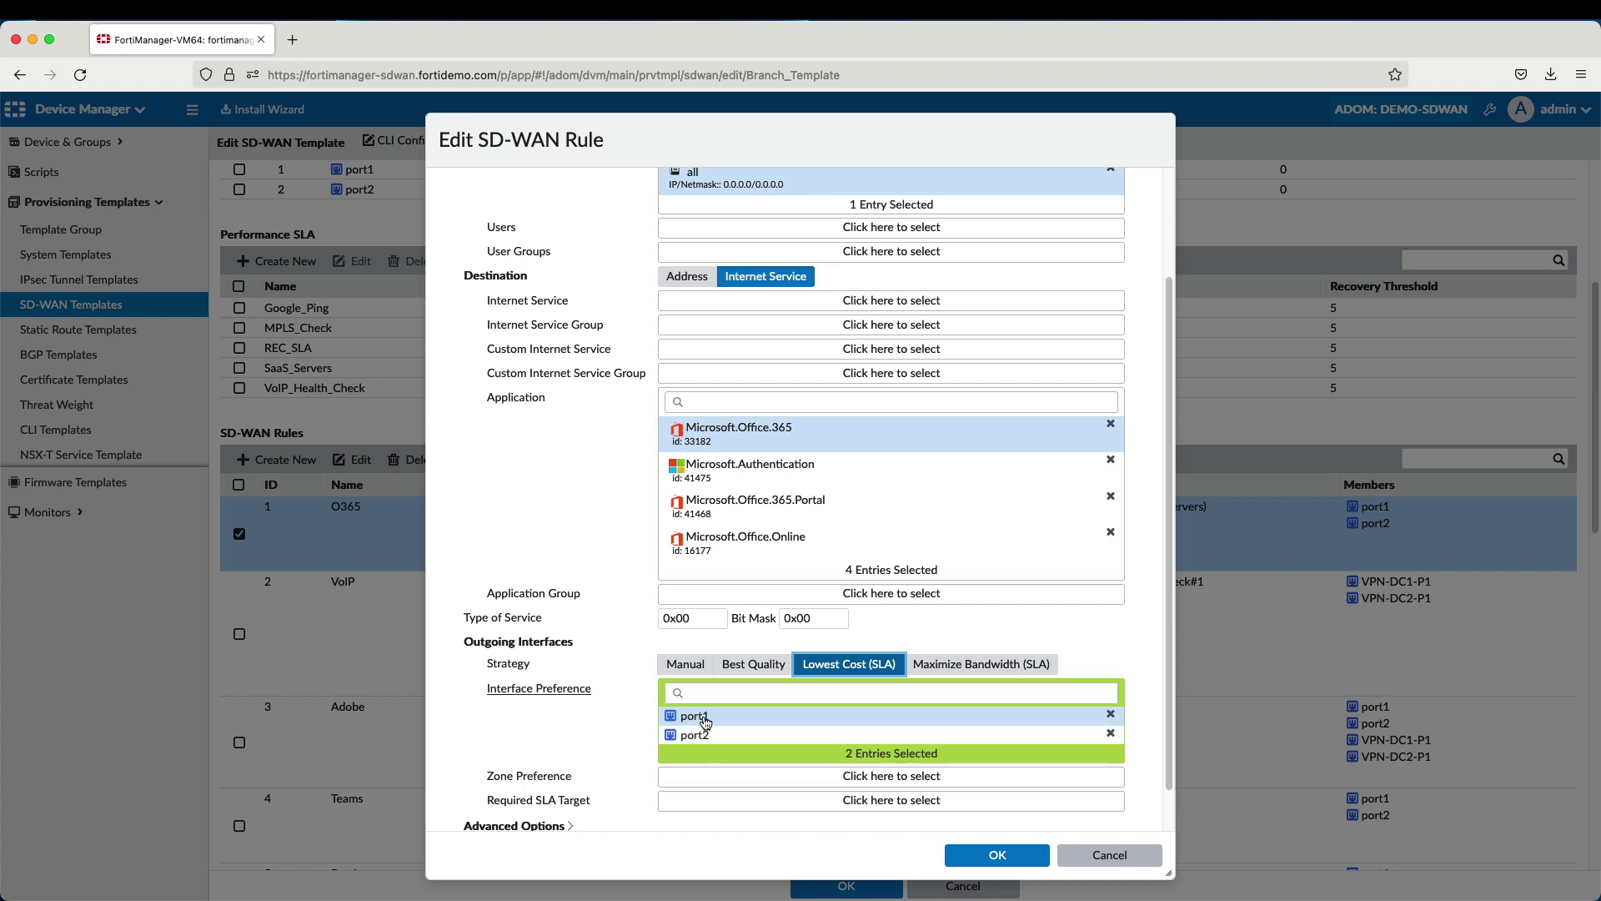
# Step: Choose SaaS_Servers#1 from the Required SLA Target entries and confirm it
pyautogui.click(904, 681)
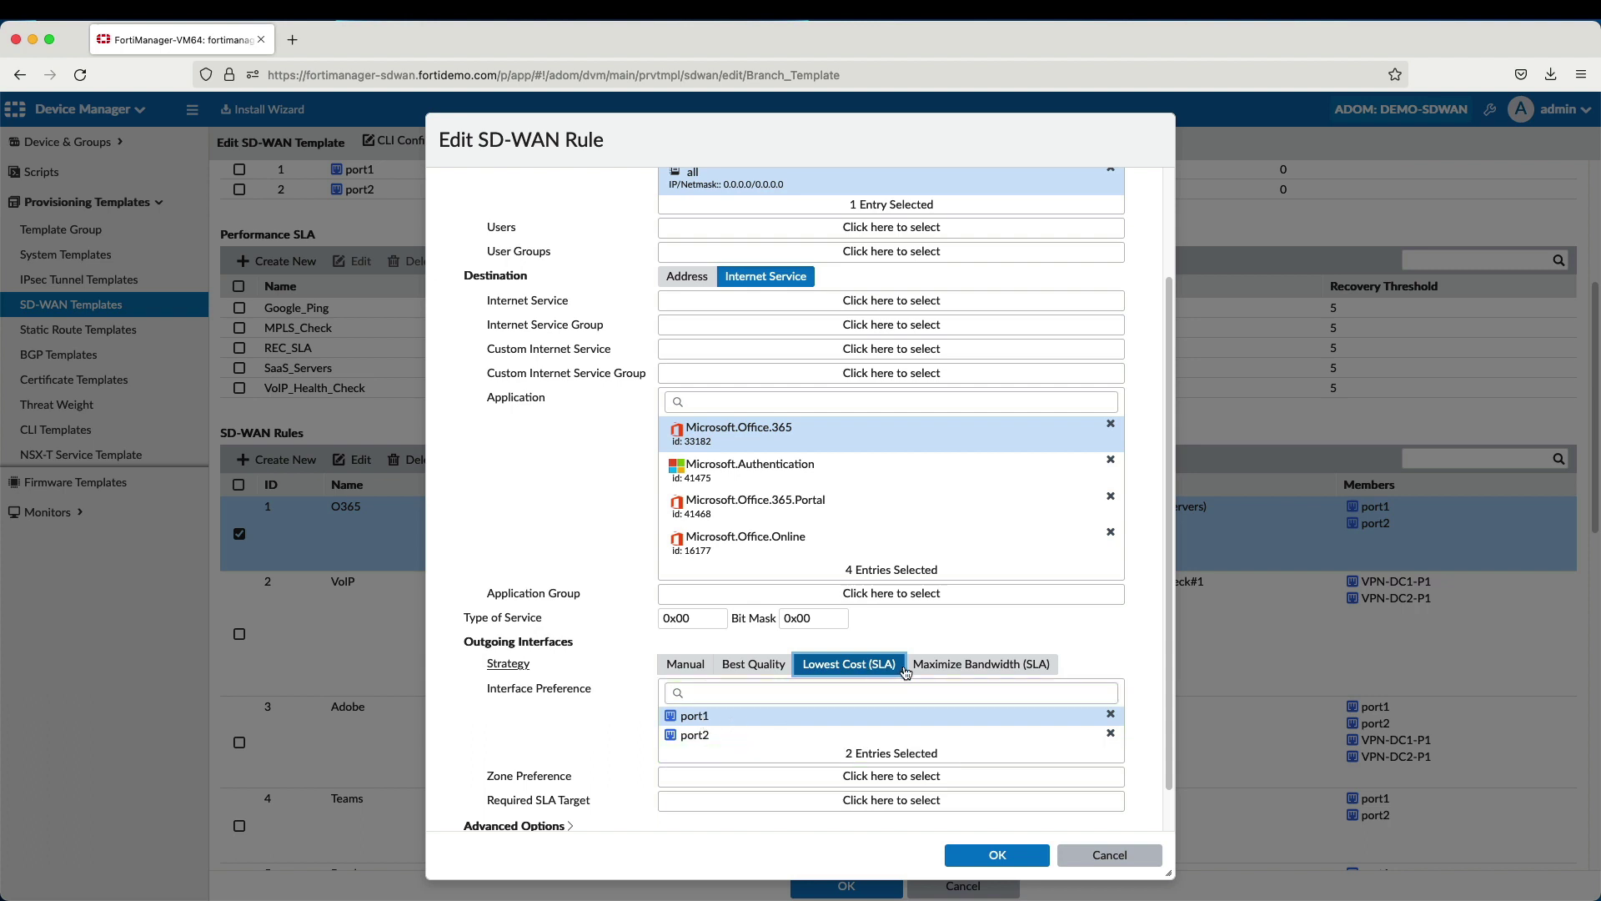
pyautogui.click(891, 800)
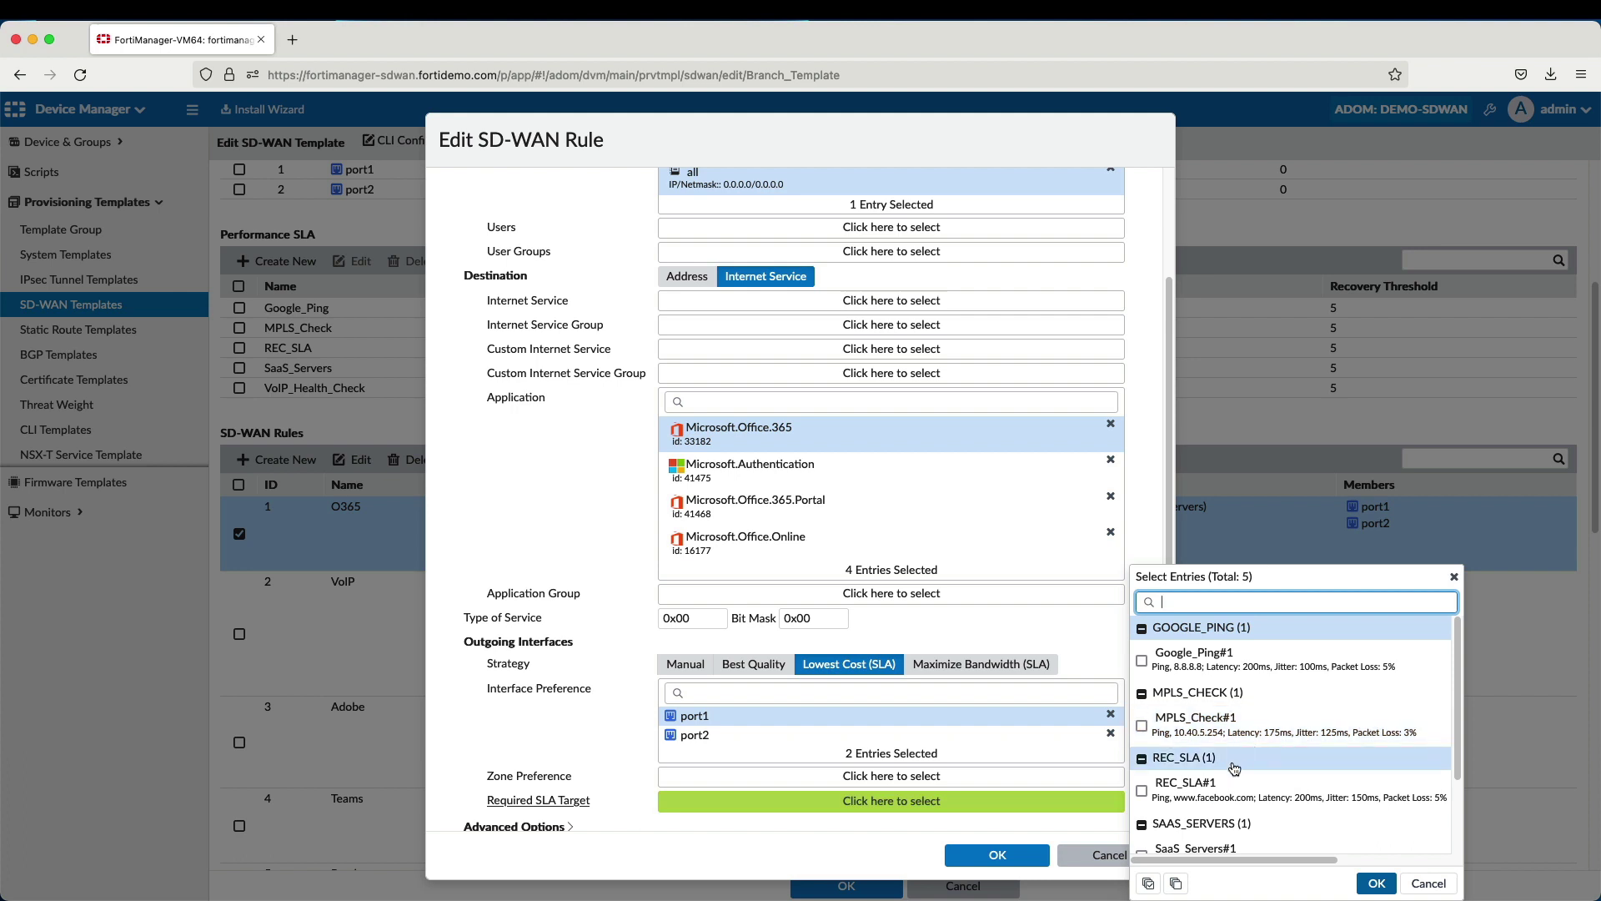
pyautogui.scroll(-2, 1449, 743)
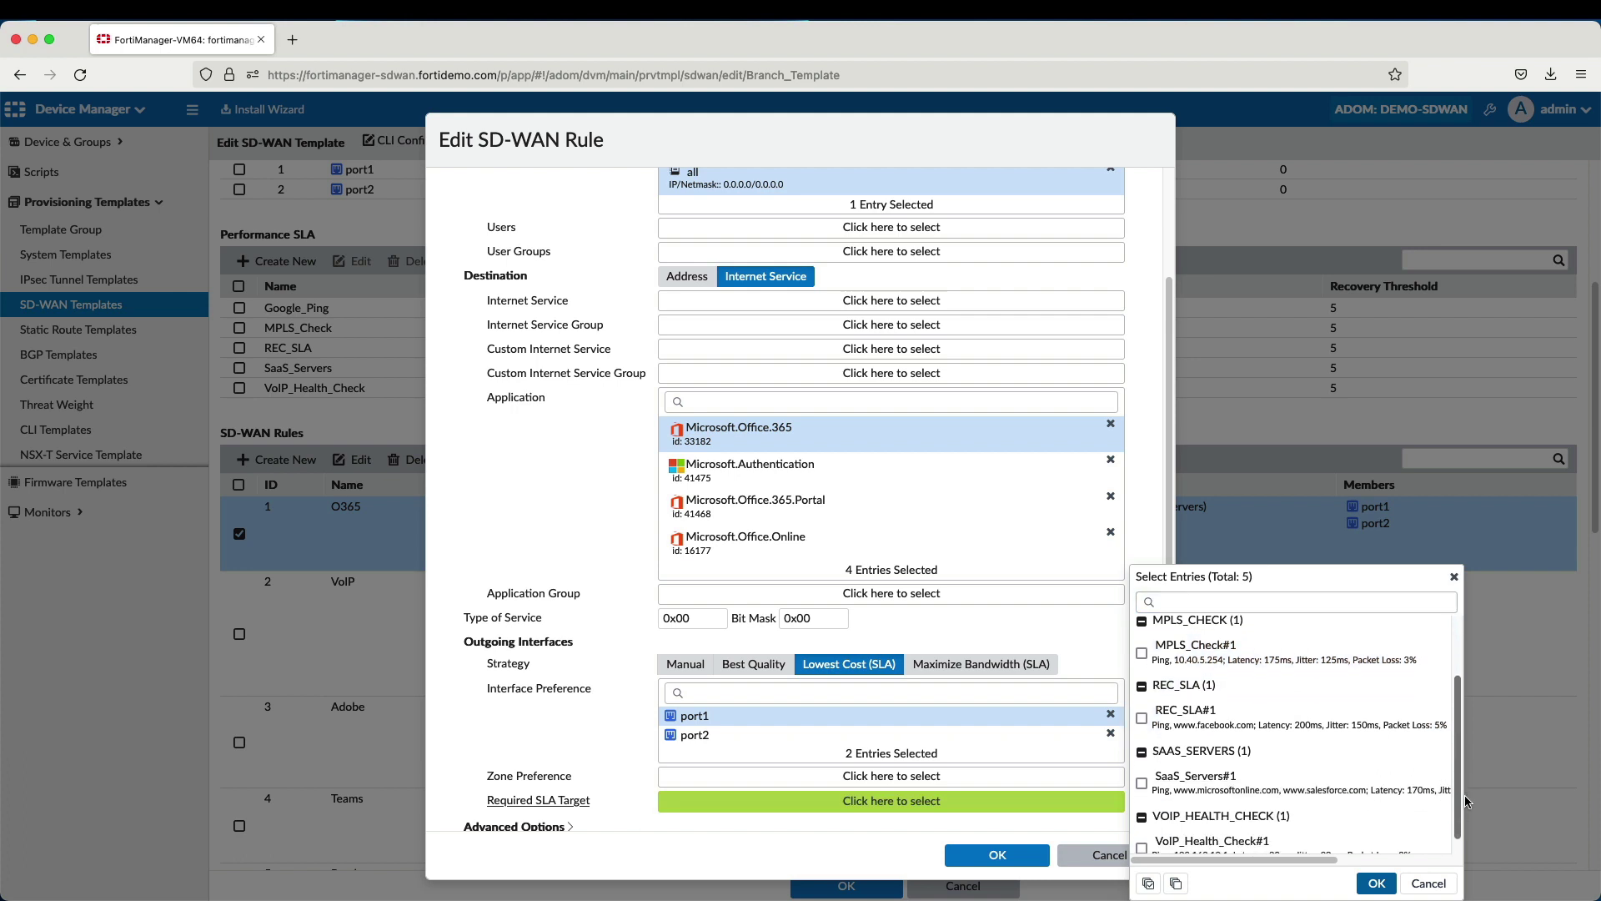
pyautogui.click(1144, 785)
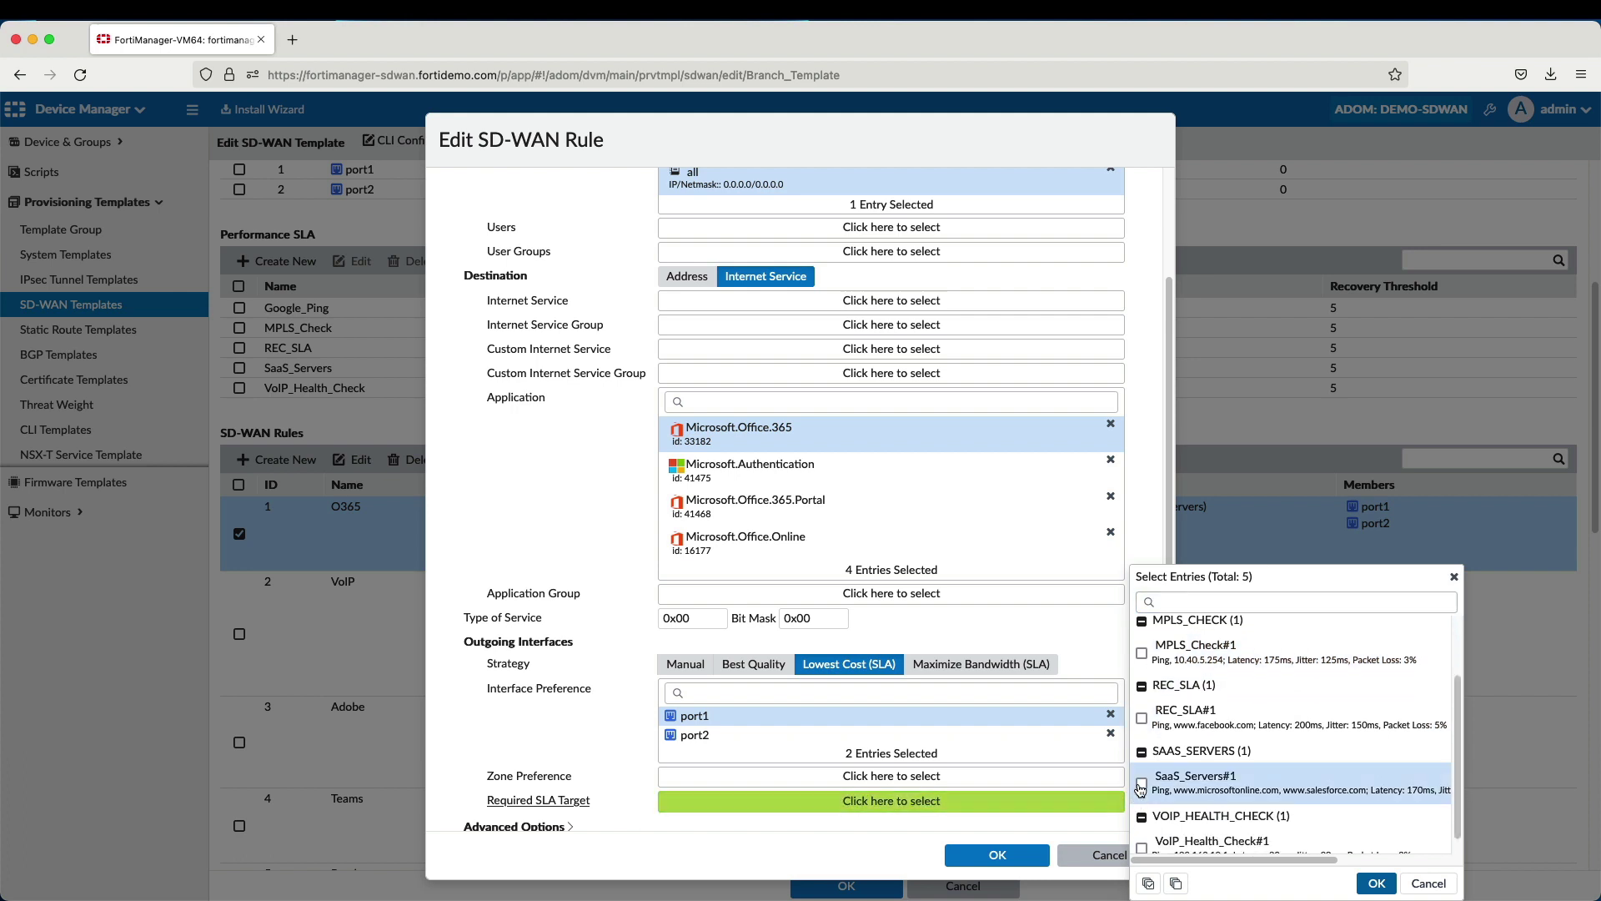
pyautogui.click(1376, 881)
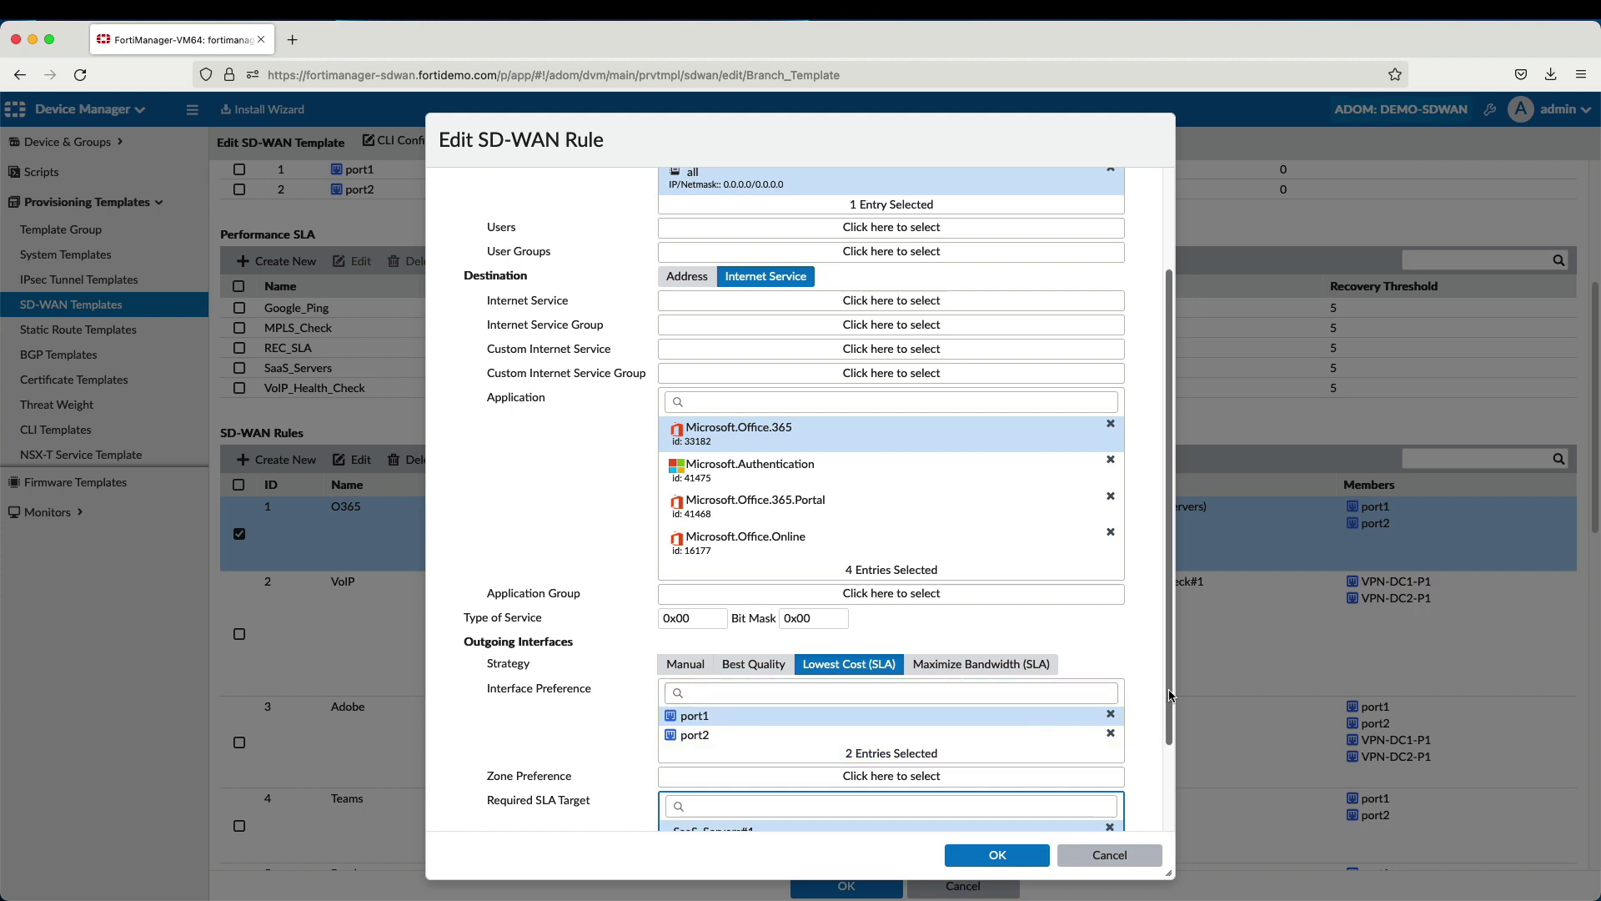
pyautogui.scroll(-3, 1032, 720)
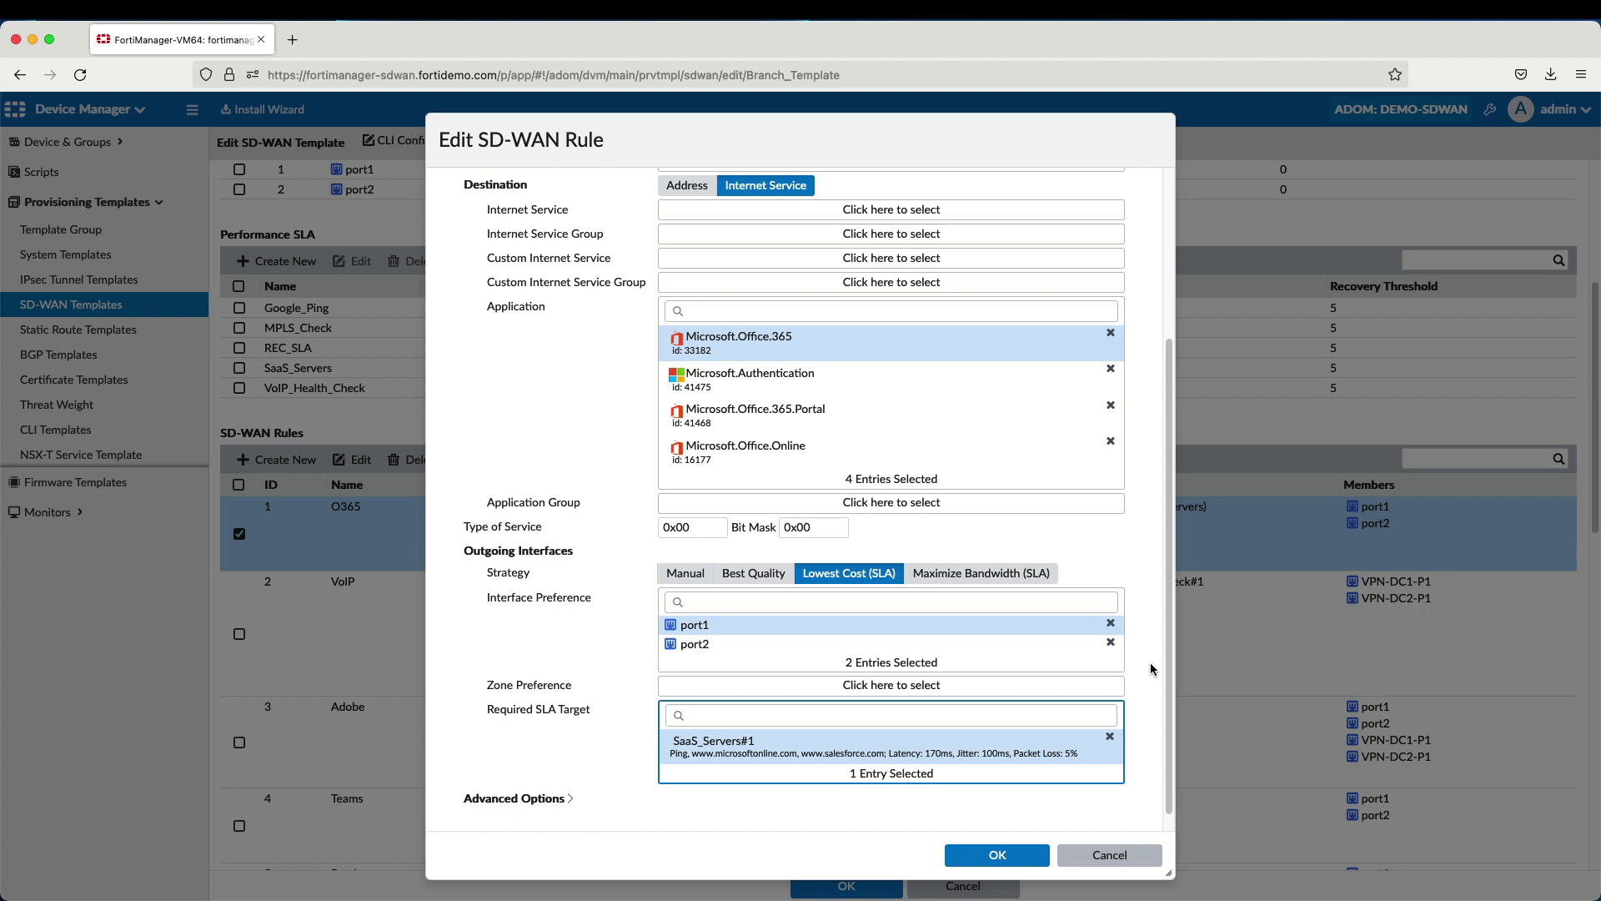
# Step: Try Maximize Bandwidth (SLA) with VPN-DC1-P1 and VPN-DC2-P1 preferred, then discard the rule edits
pyautogui.click(1019, 578)
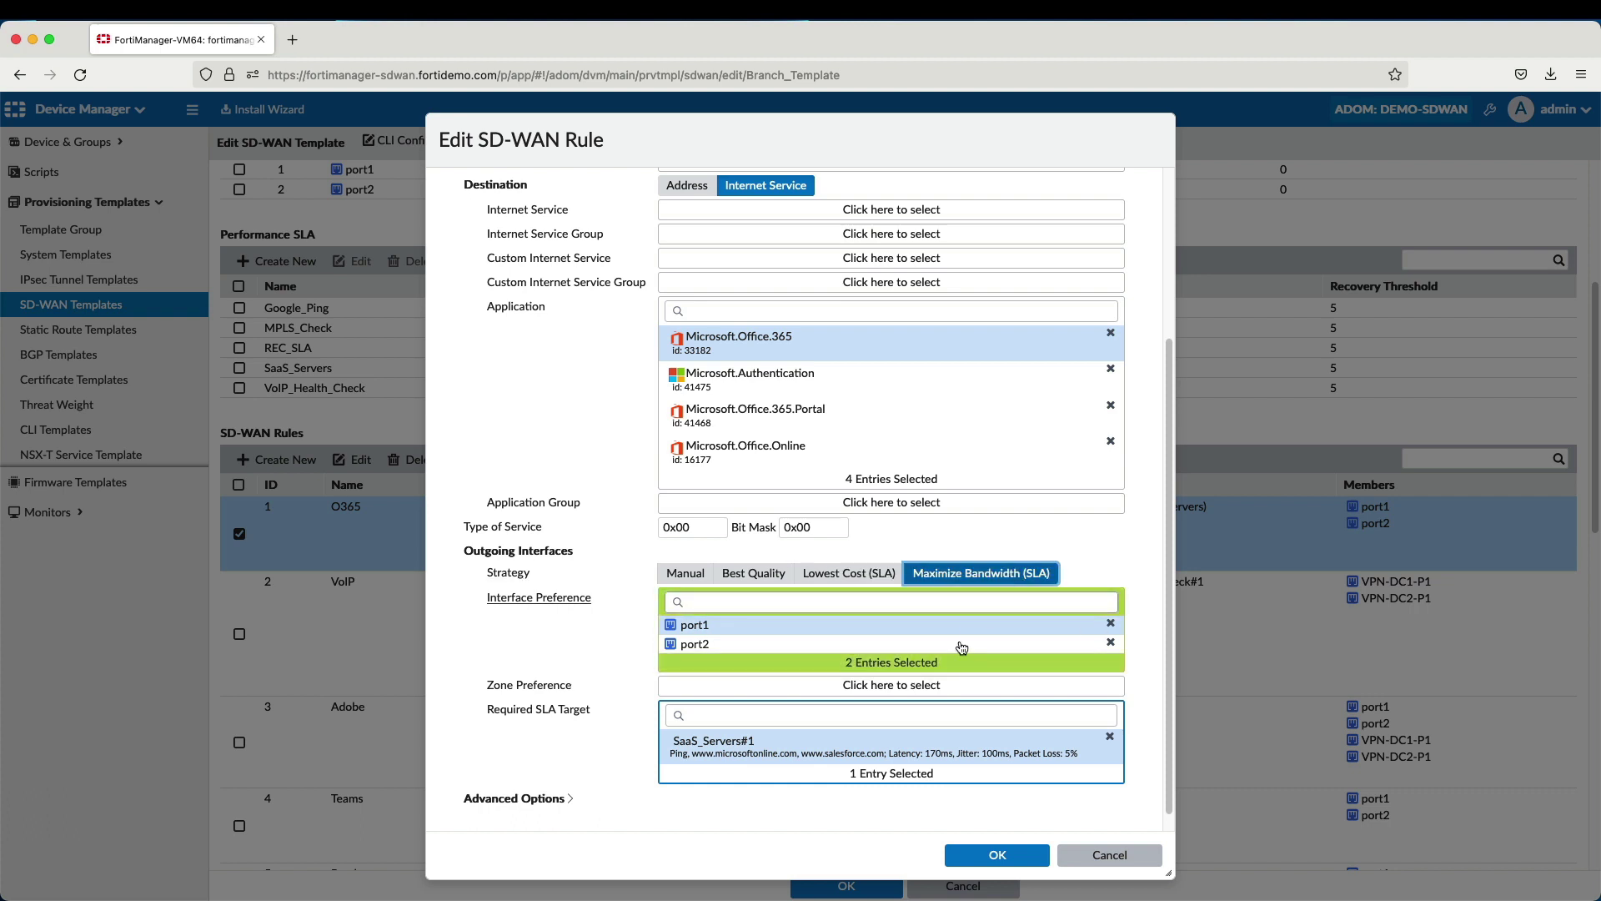
pyautogui.click(931, 668)
pyautogui.click(1141, 710)
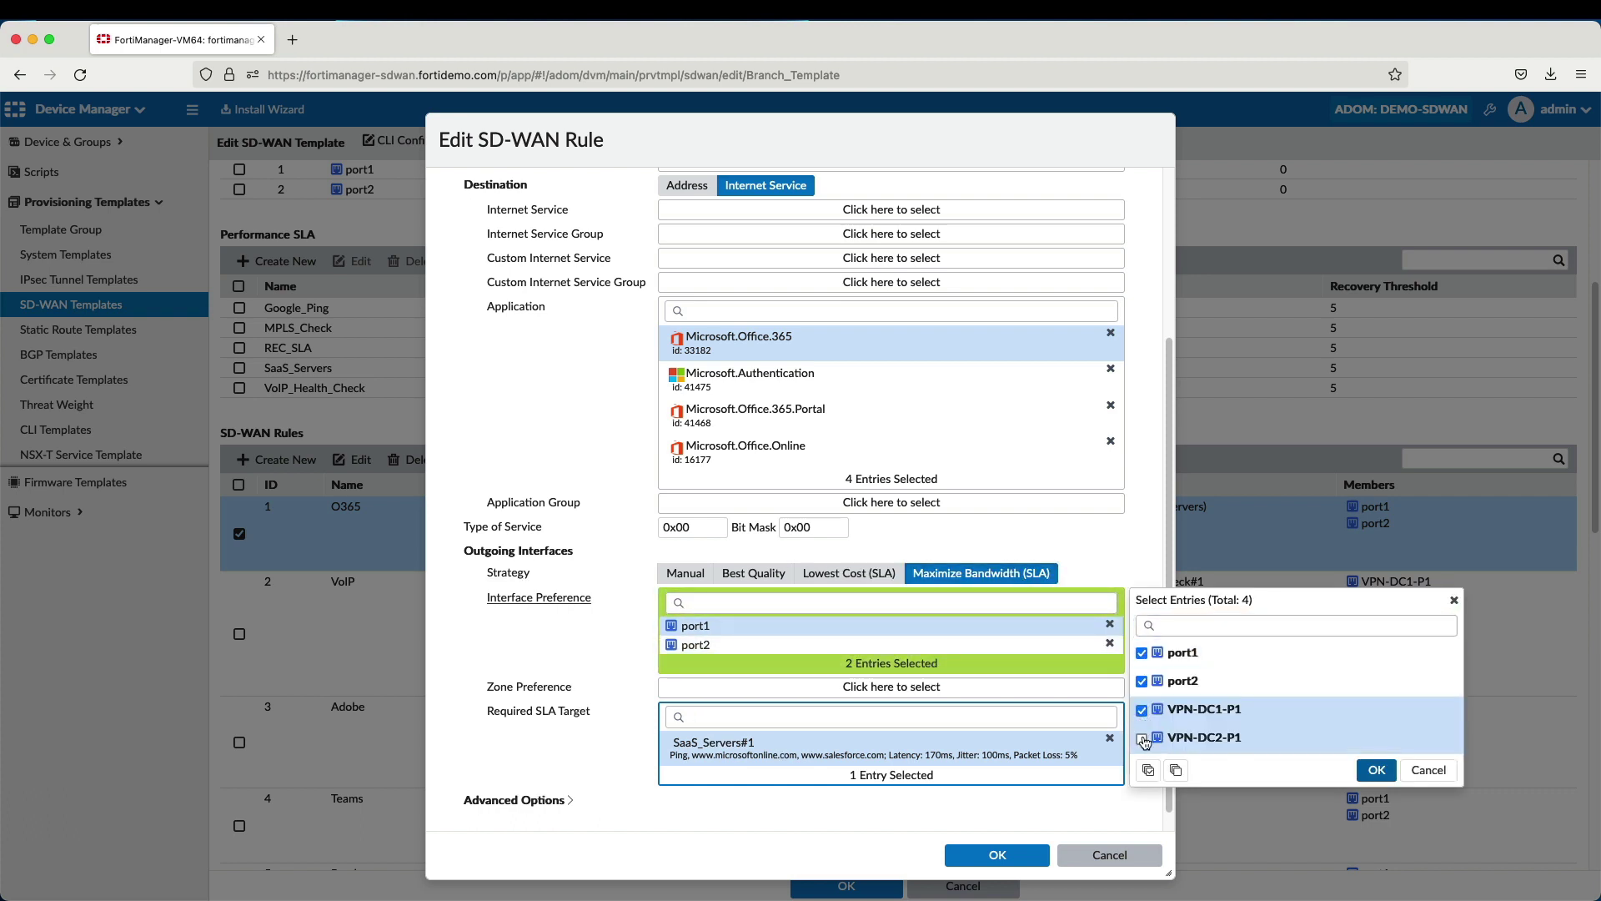
pyautogui.click(1143, 738)
pyautogui.click(1377, 770)
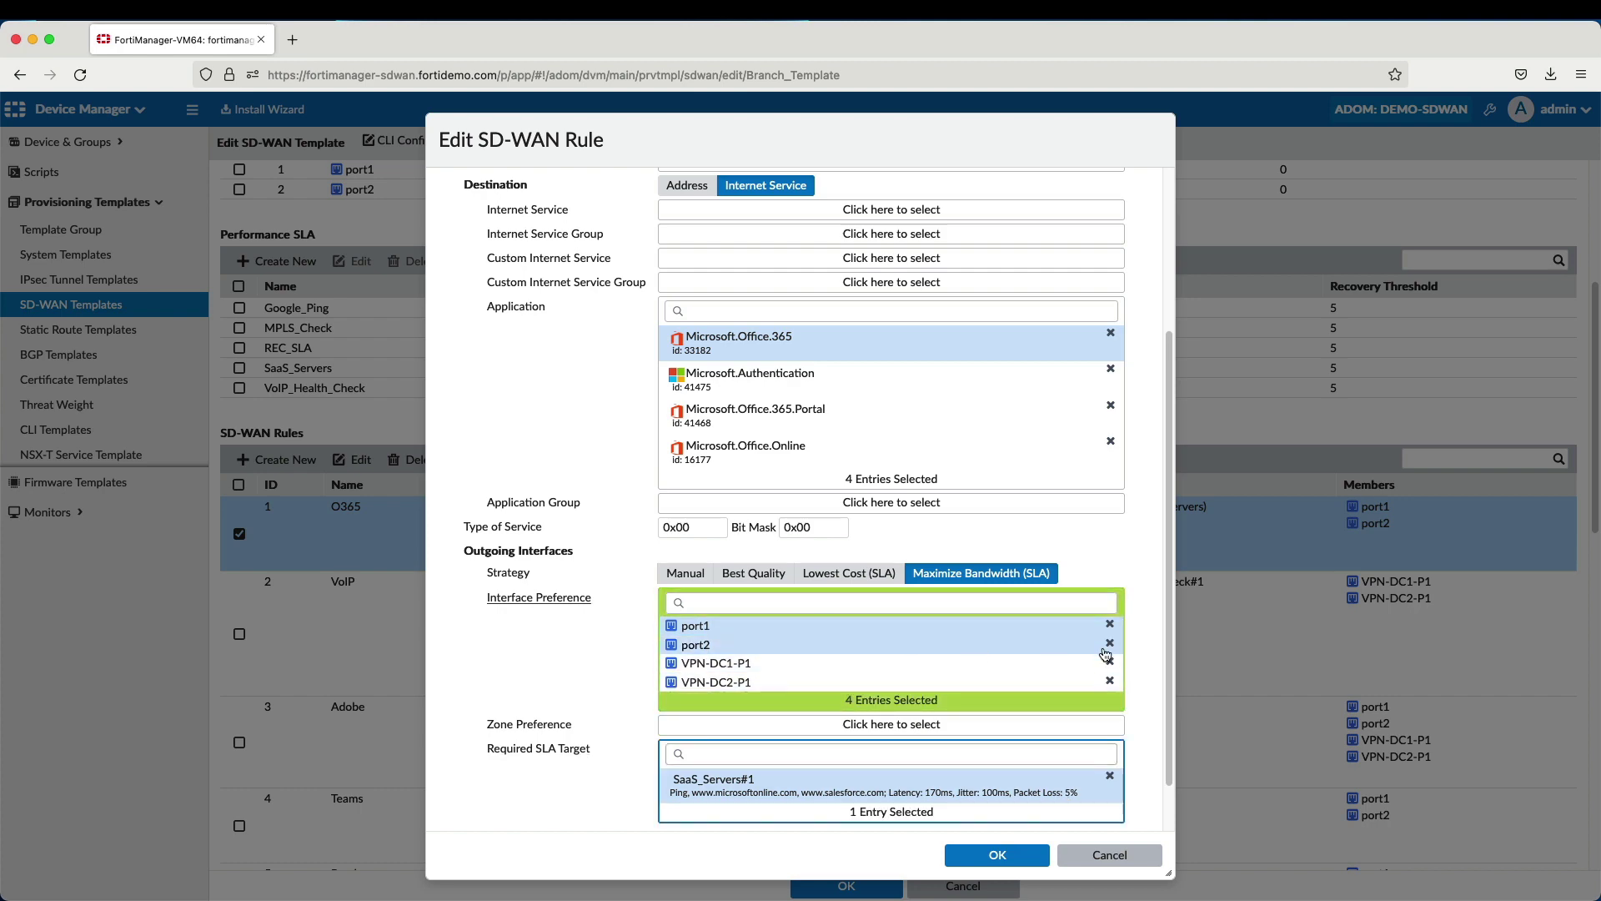
pyautogui.click(1109, 855)
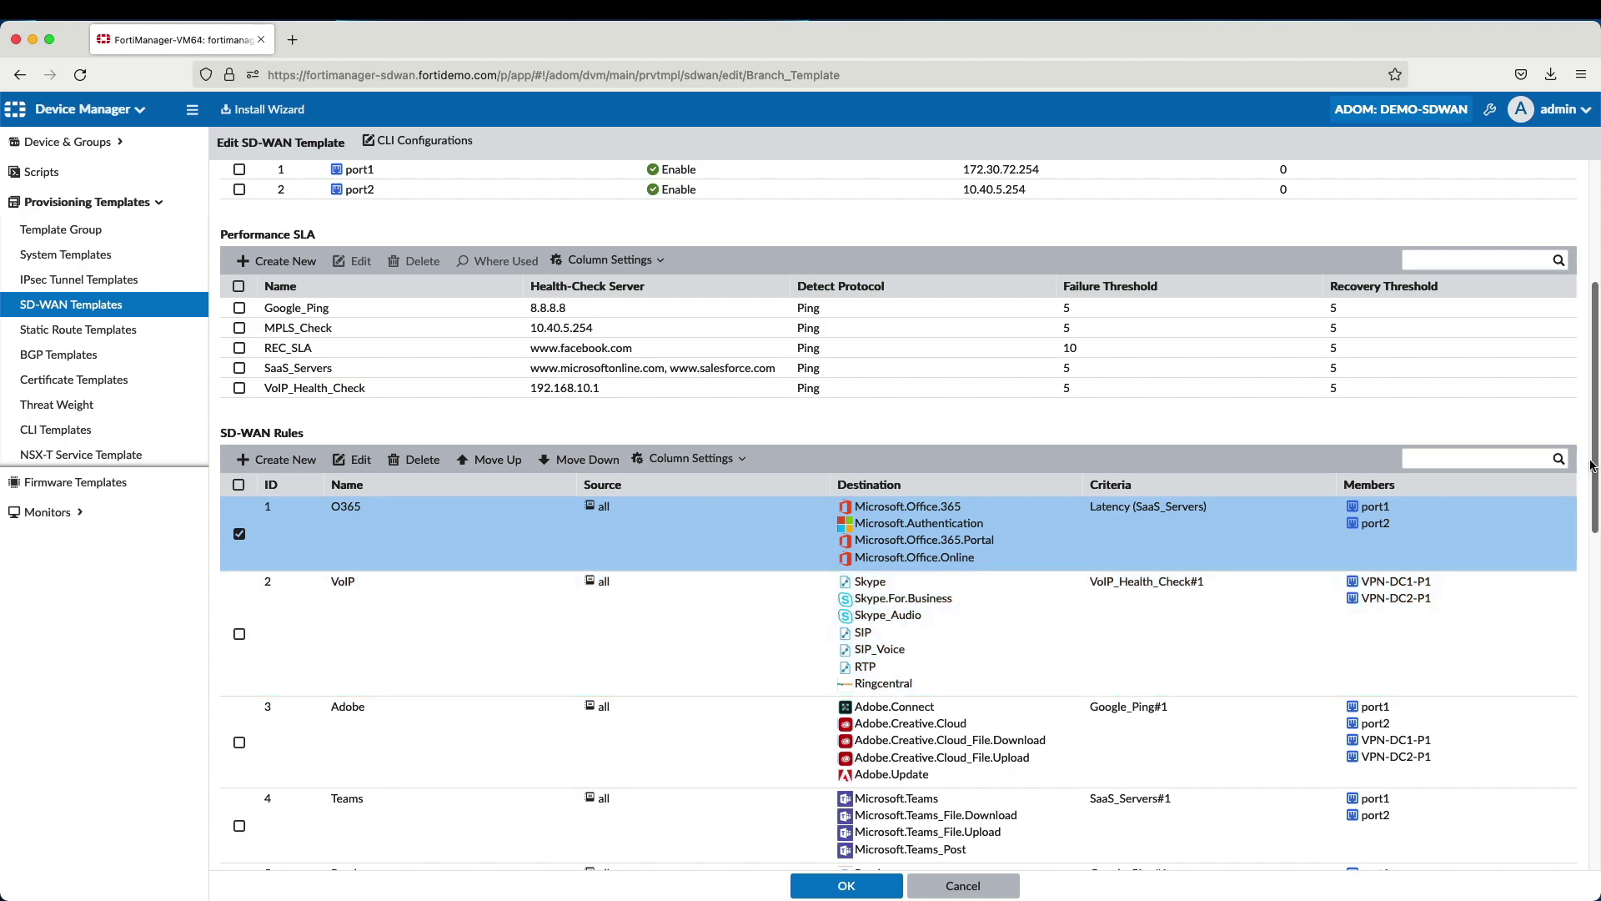
pyautogui.moveTo(1591, 463); pyautogui.dragTo(1593, 750)
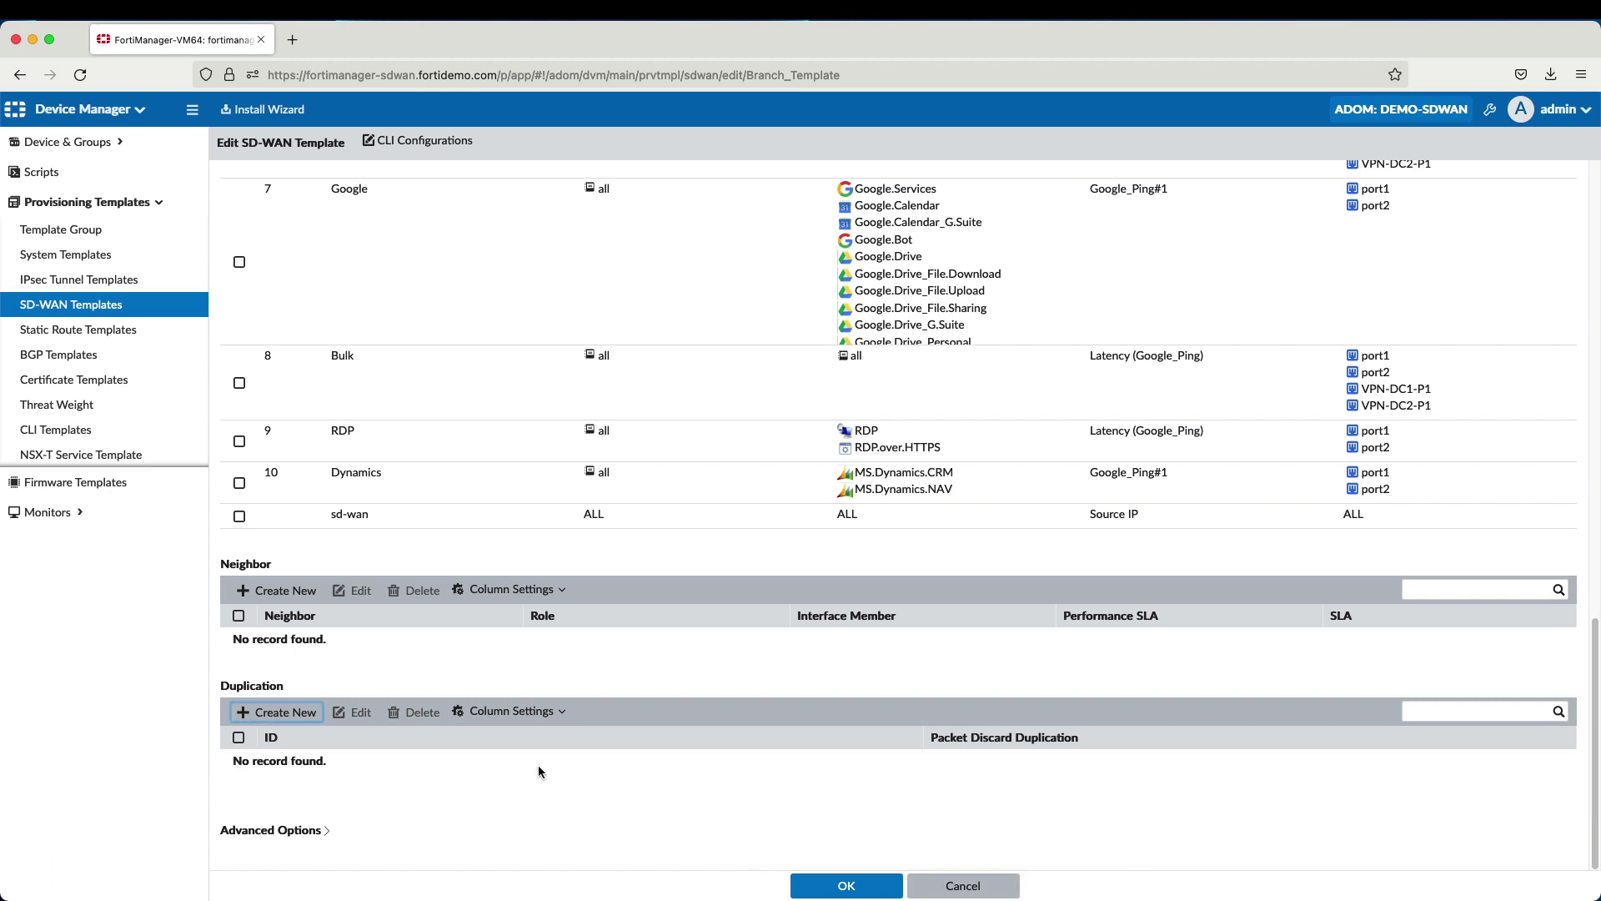
# Step: Start a new duplication rule and cancel it, then discard the Branch_Template edits
pyautogui.click(281, 714)
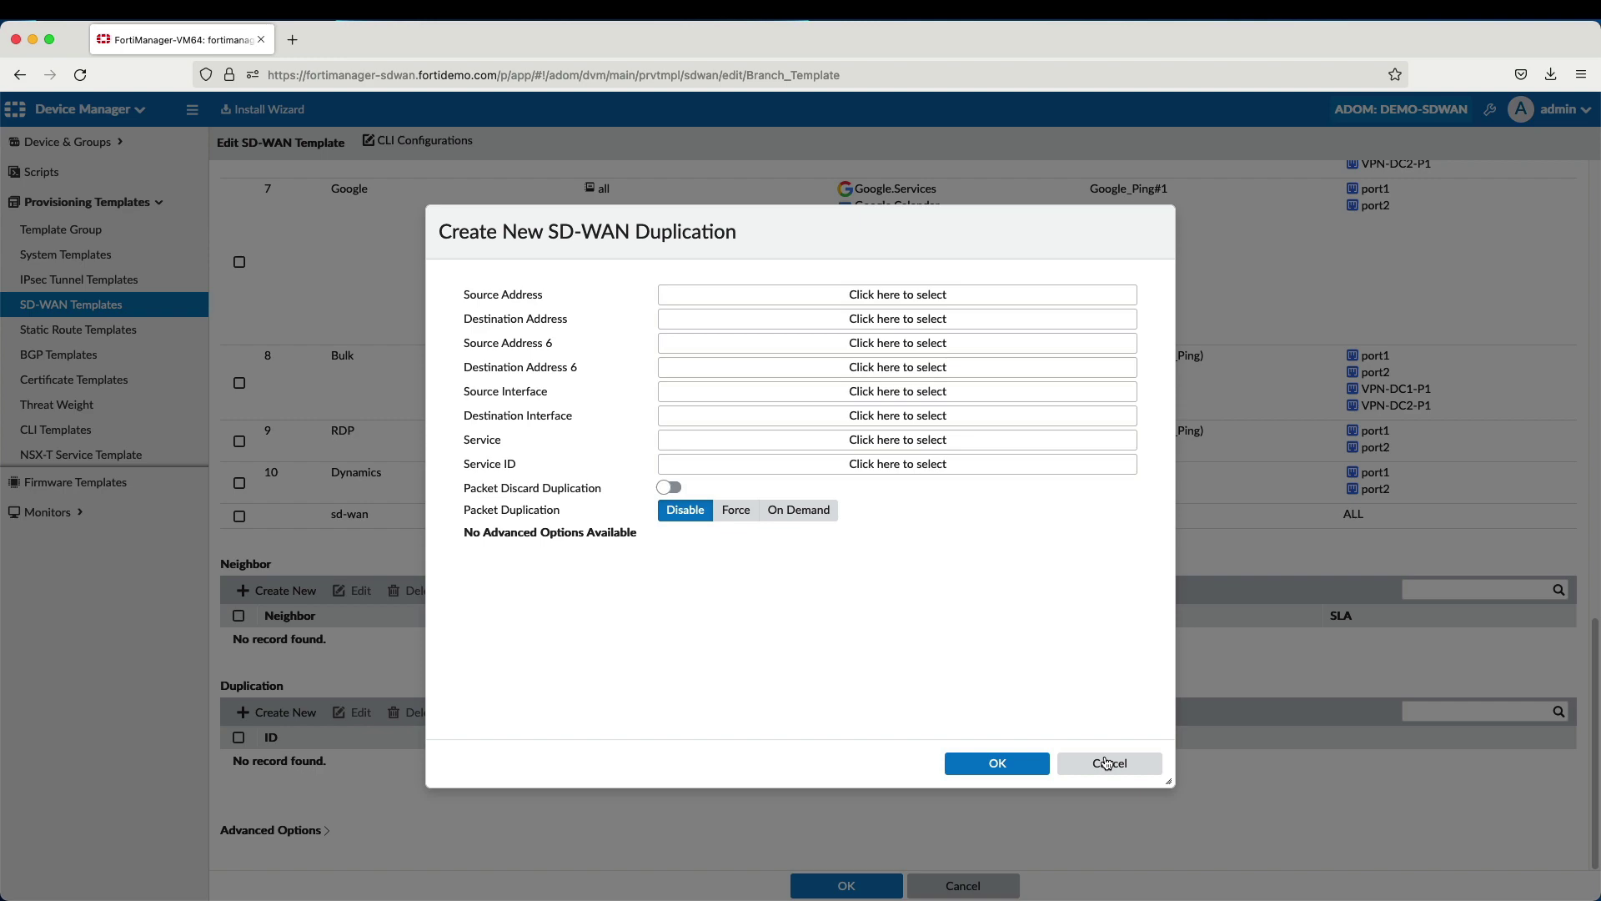
pyautogui.click(1109, 764)
pyautogui.click(964, 886)
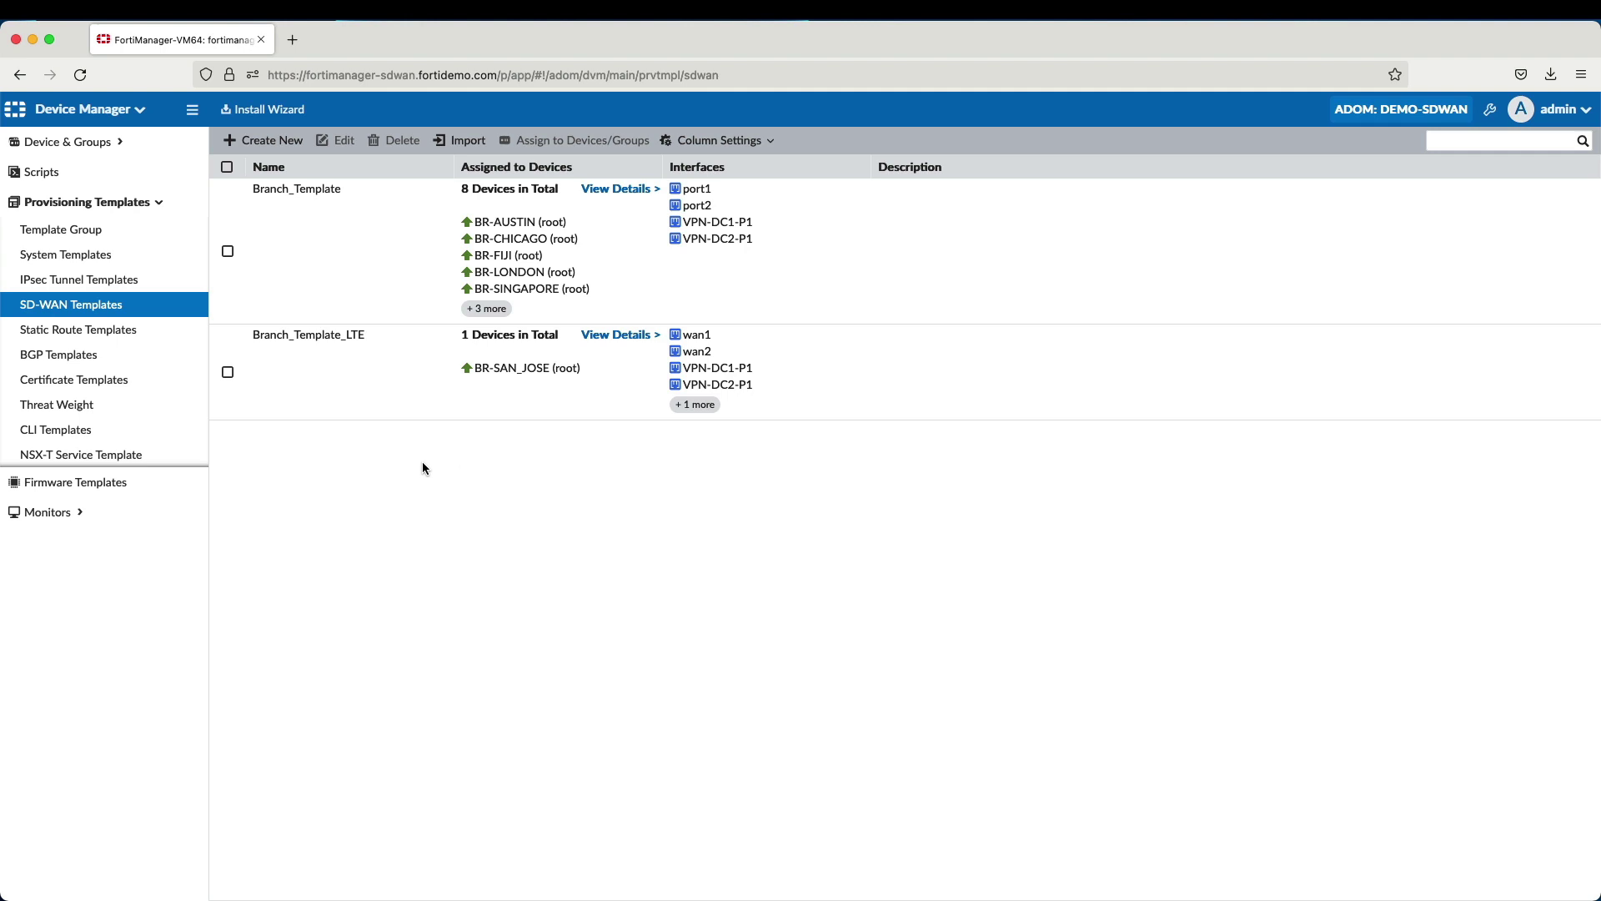
# Step: Go to Policy & Objects and open policy 1, Internet_Access, in the Branch package
pyautogui.click(15, 109)
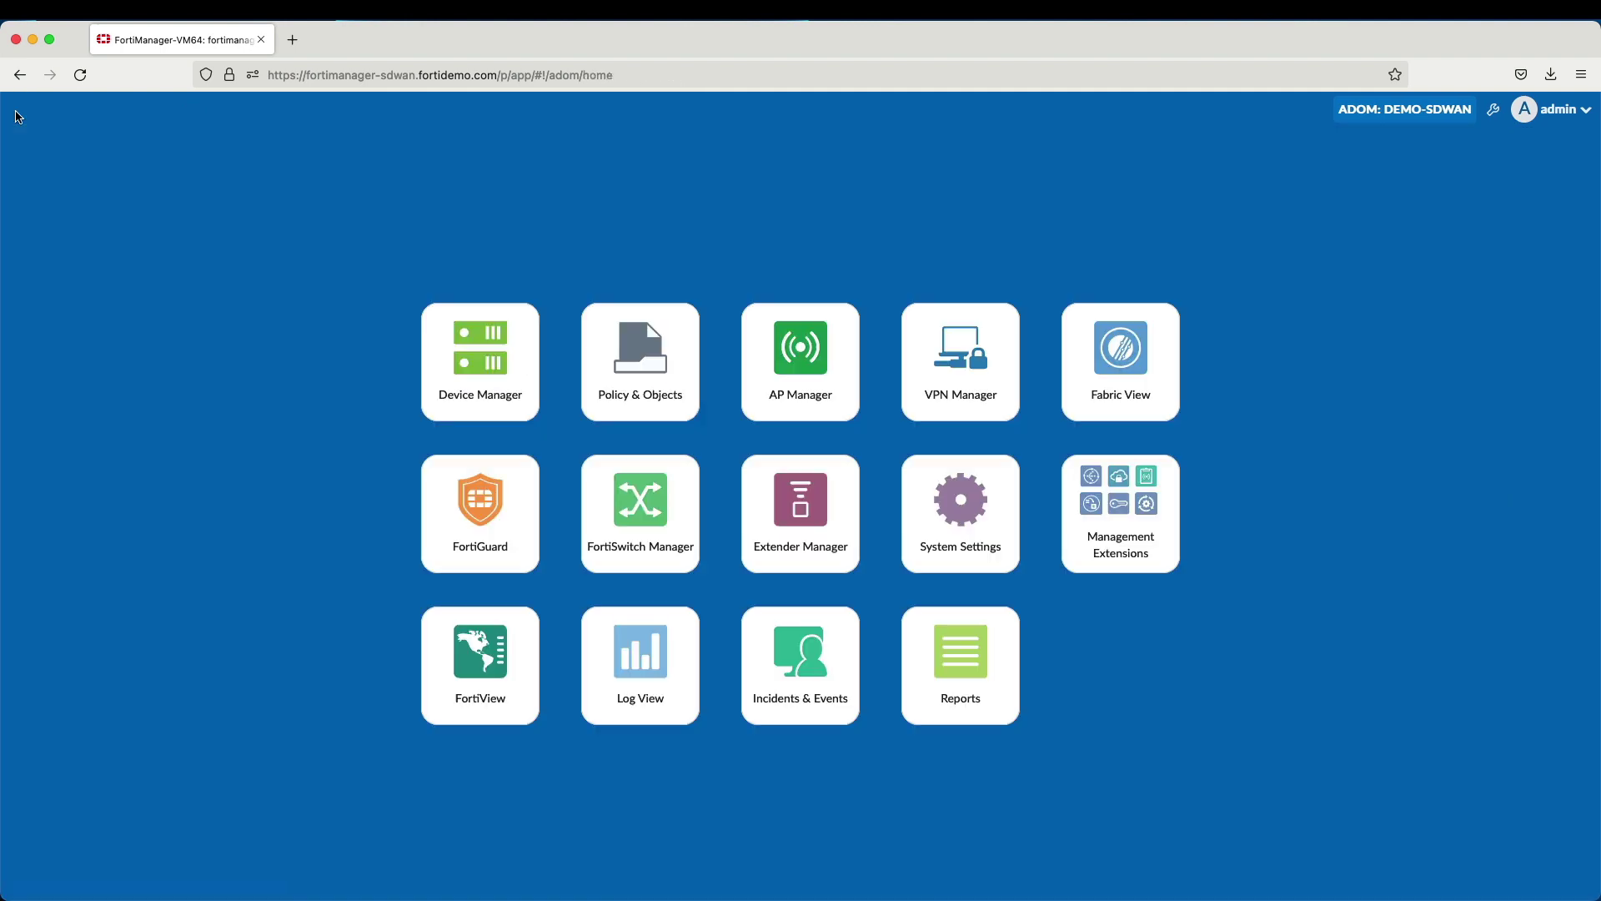
pyautogui.click(647, 363)
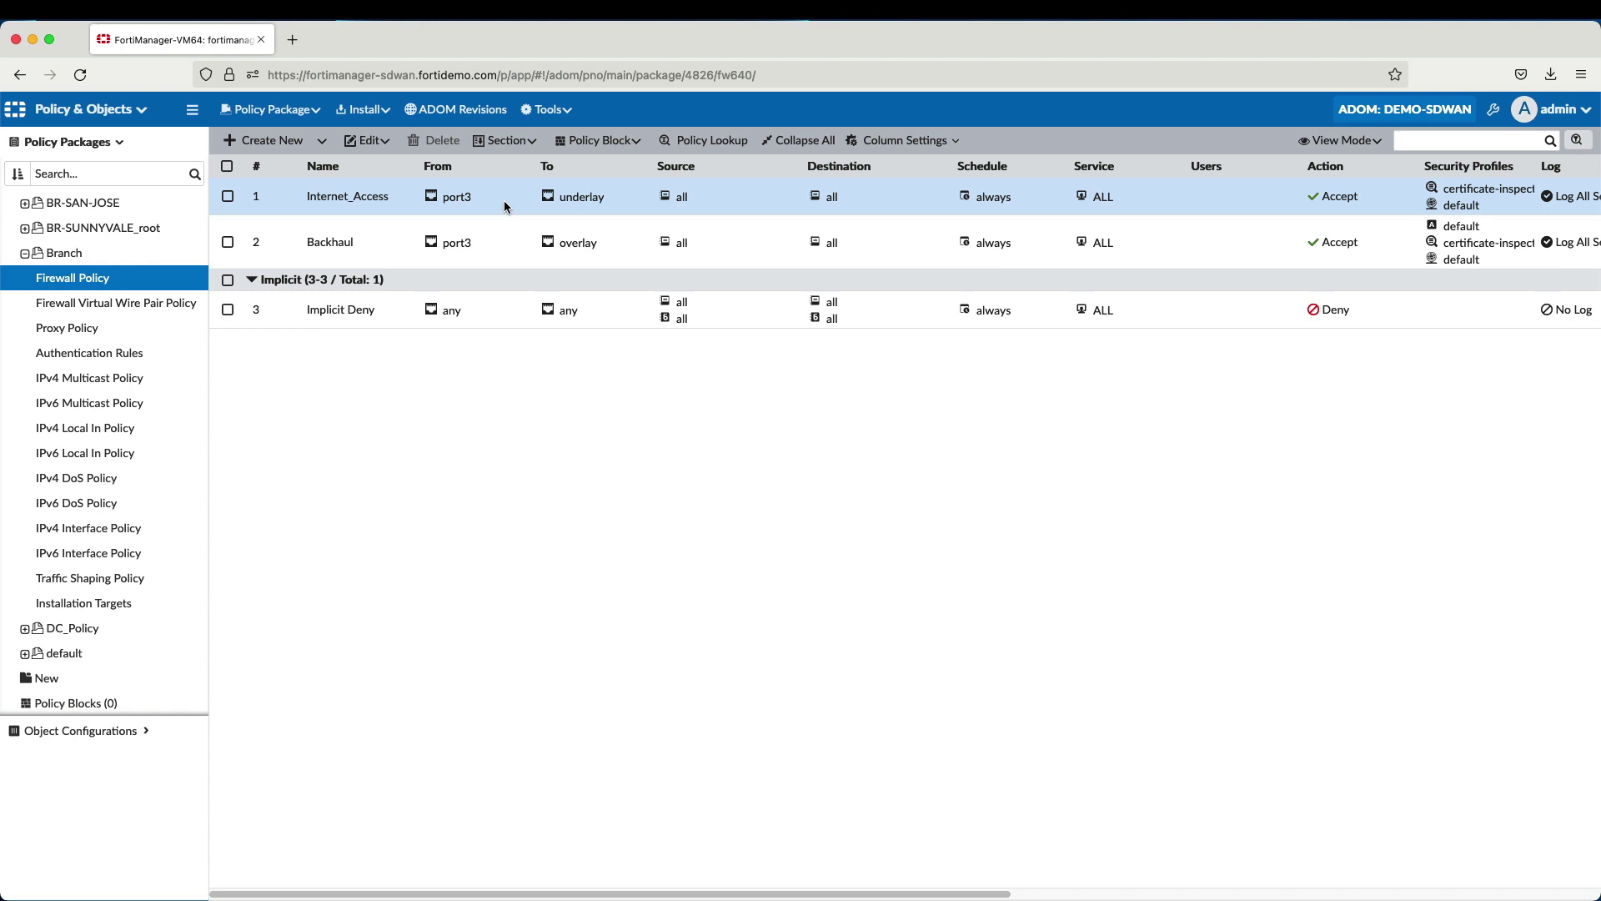
pyautogui.doubleClick(504, 201)
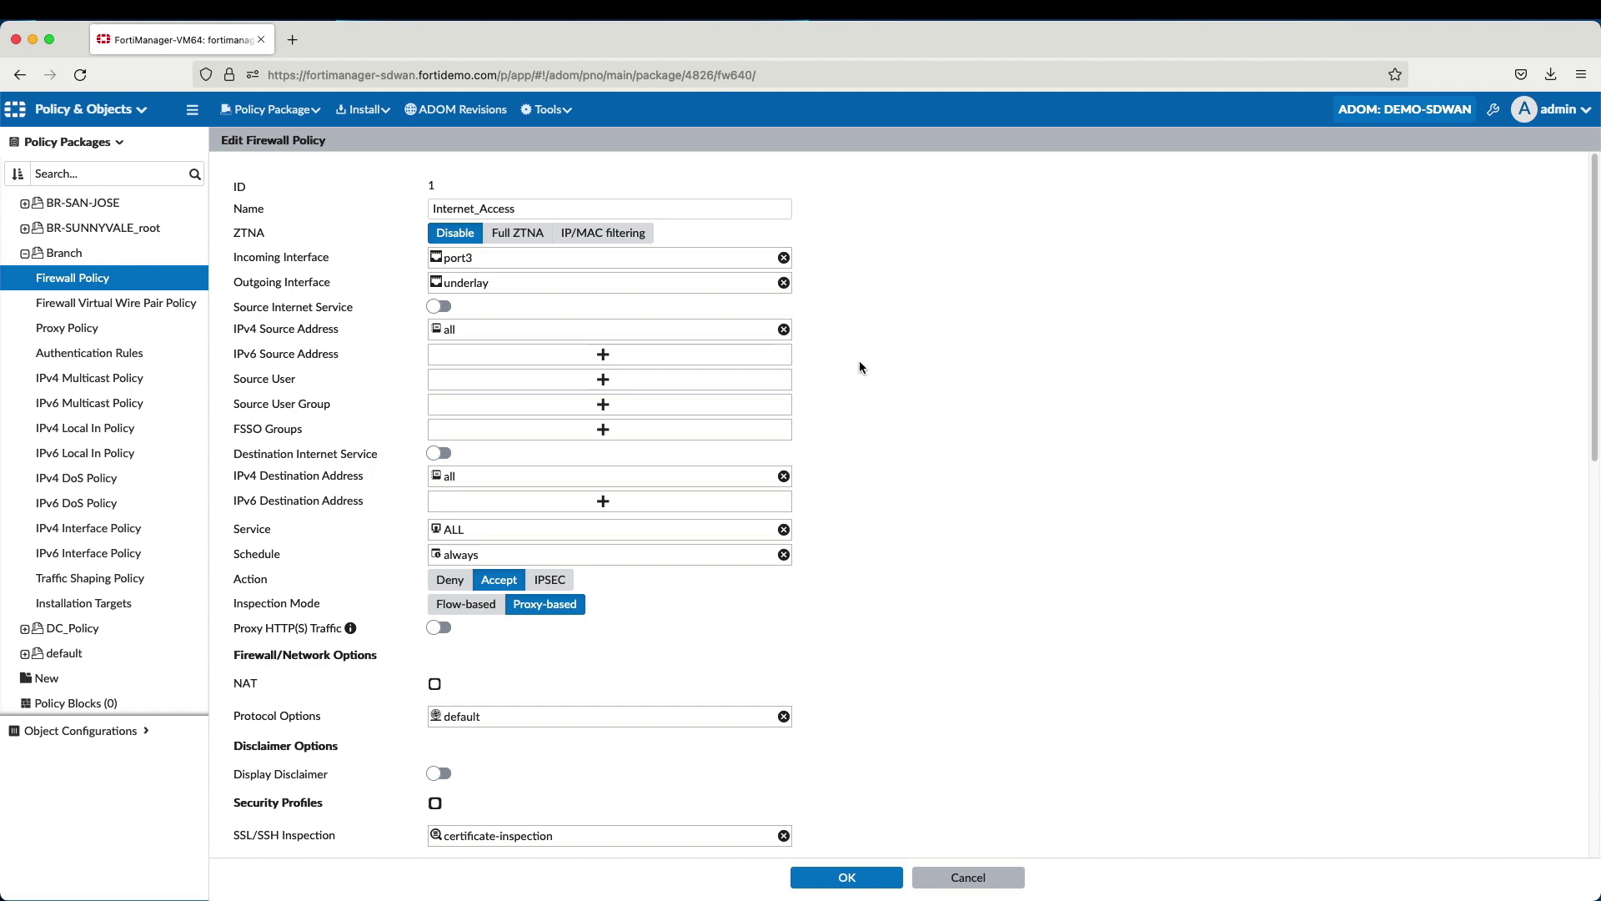
pyautogui.click(518, 233)
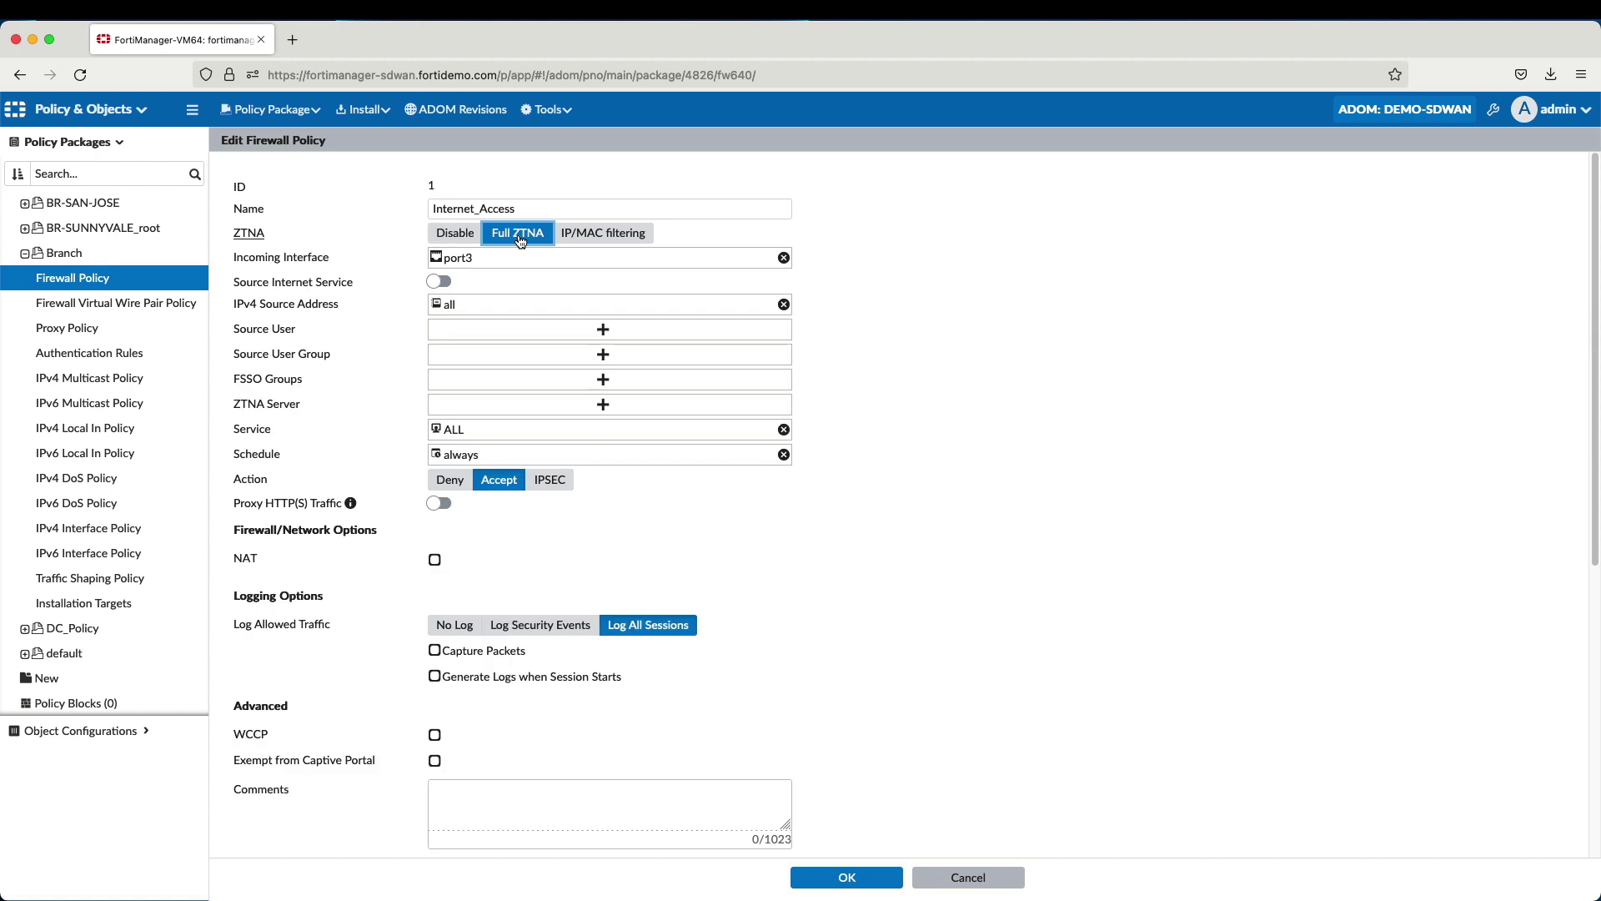
pyautogui.click(454, 233)
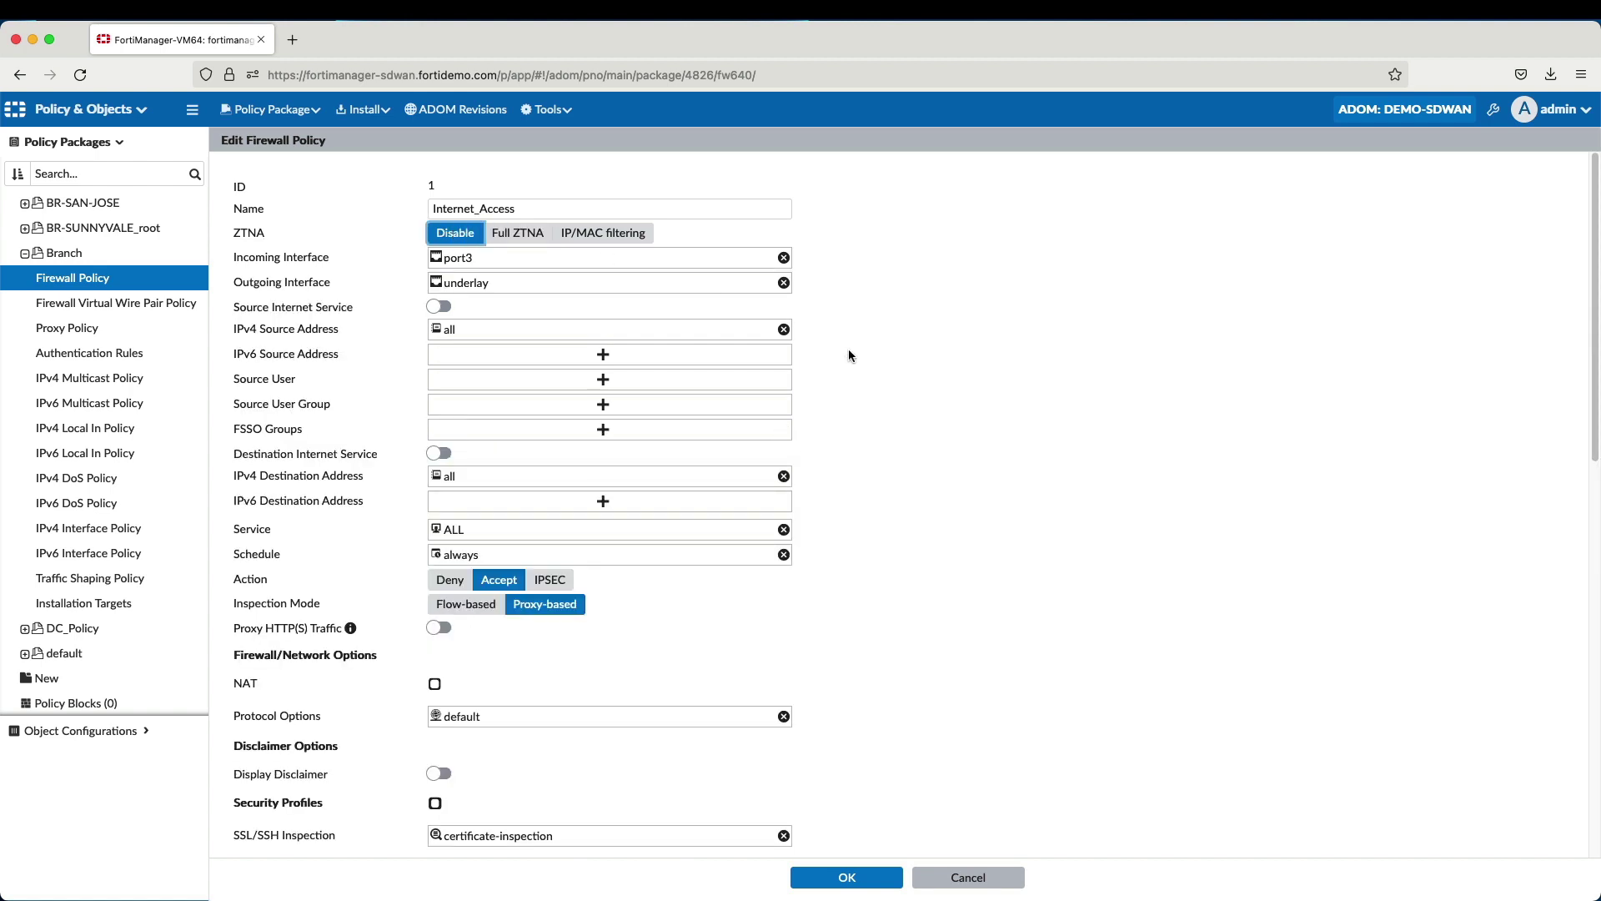
pyautogui.scroll(-5, 824, 369)
pyautogui.scroll(-5, 824, 368)
pyautogui.scroll(-2, 824, 370)
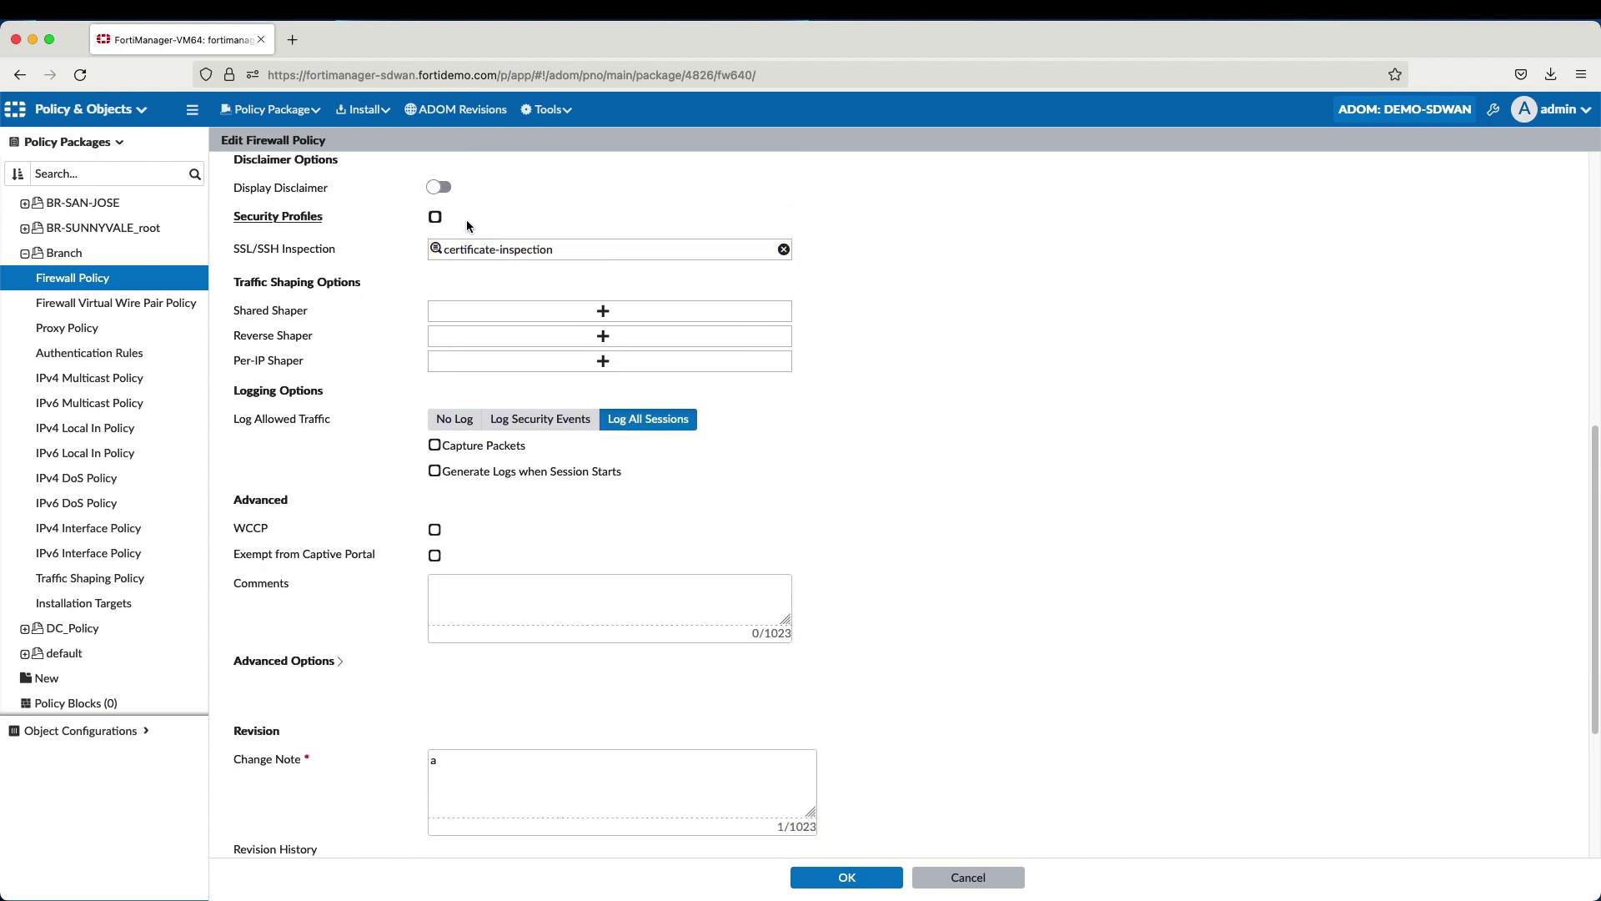
# Step: Enable security profiles on the policy with the default antivirus and web filter profiles
pyautogui.click(435, 219)
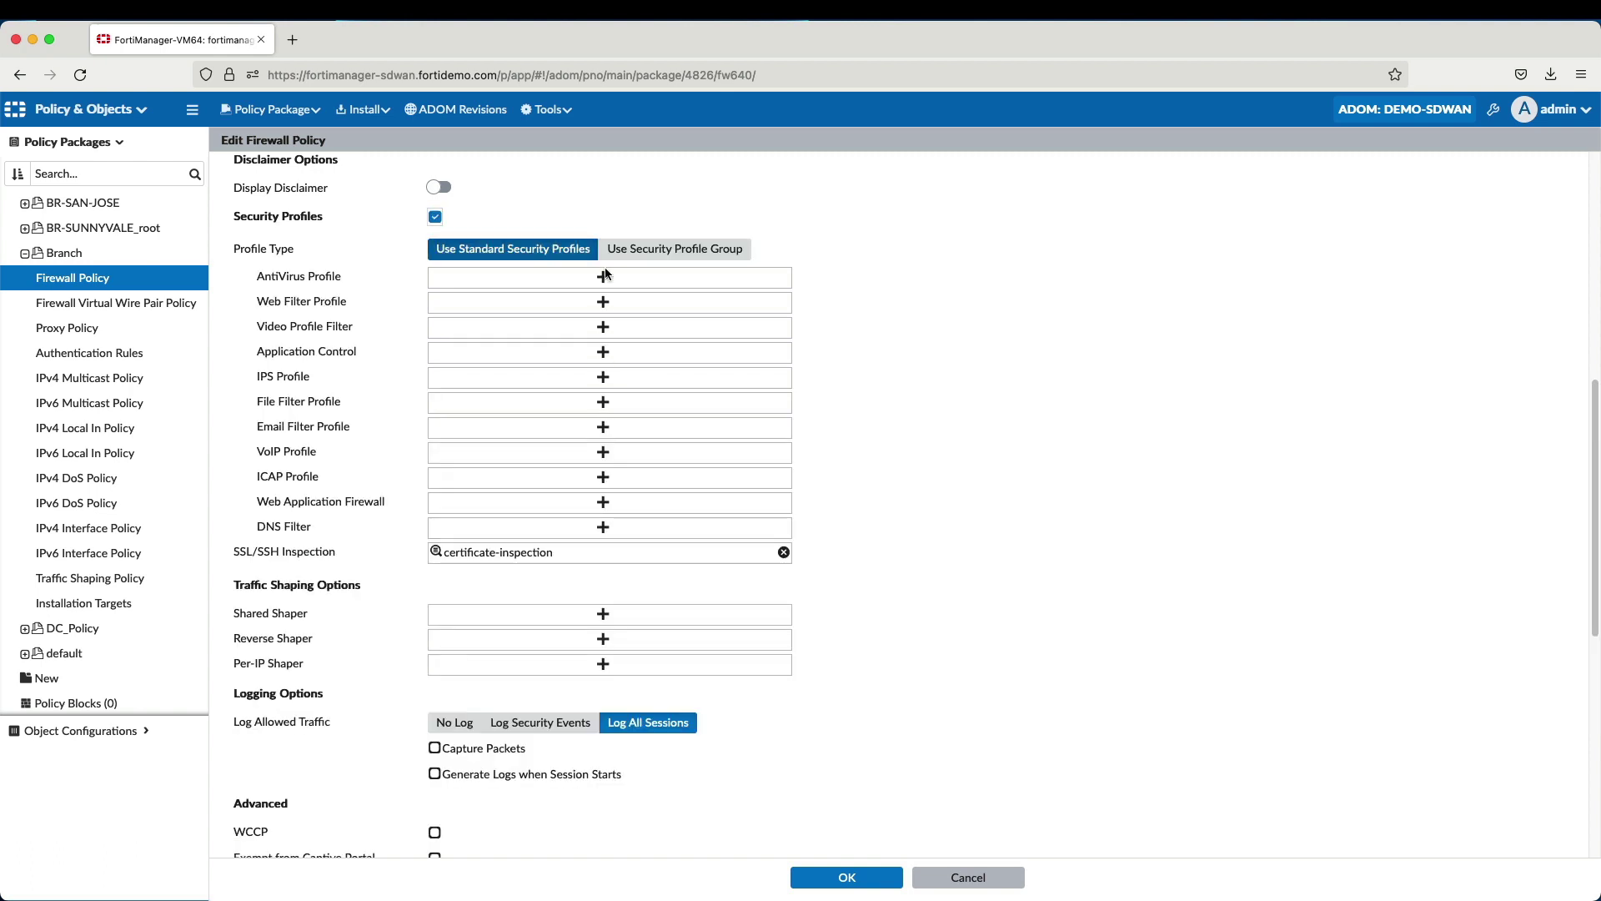
pyautogui.click(603, 278)
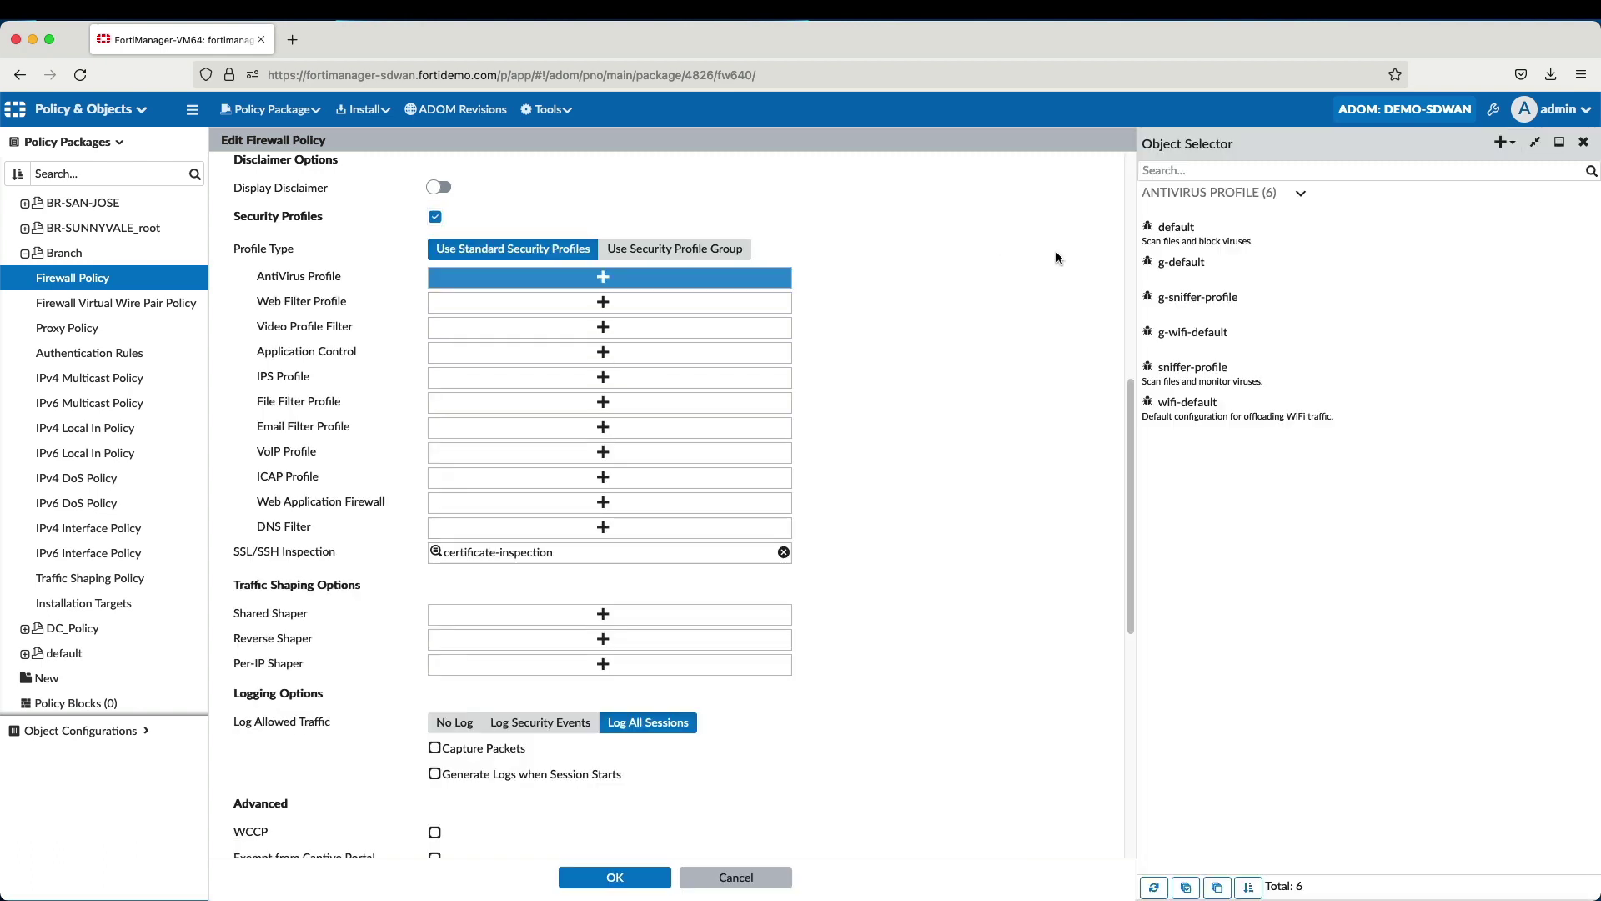
pyautogui.click(1174, 239)
pyautogui.click(606, 303)
pyautogui.click(1175, 239)
# Step: Apply the default application control list and the all_default IPS sensor, then choose the SSL/SSH inspection profile
pyautogui.click(603, 356)
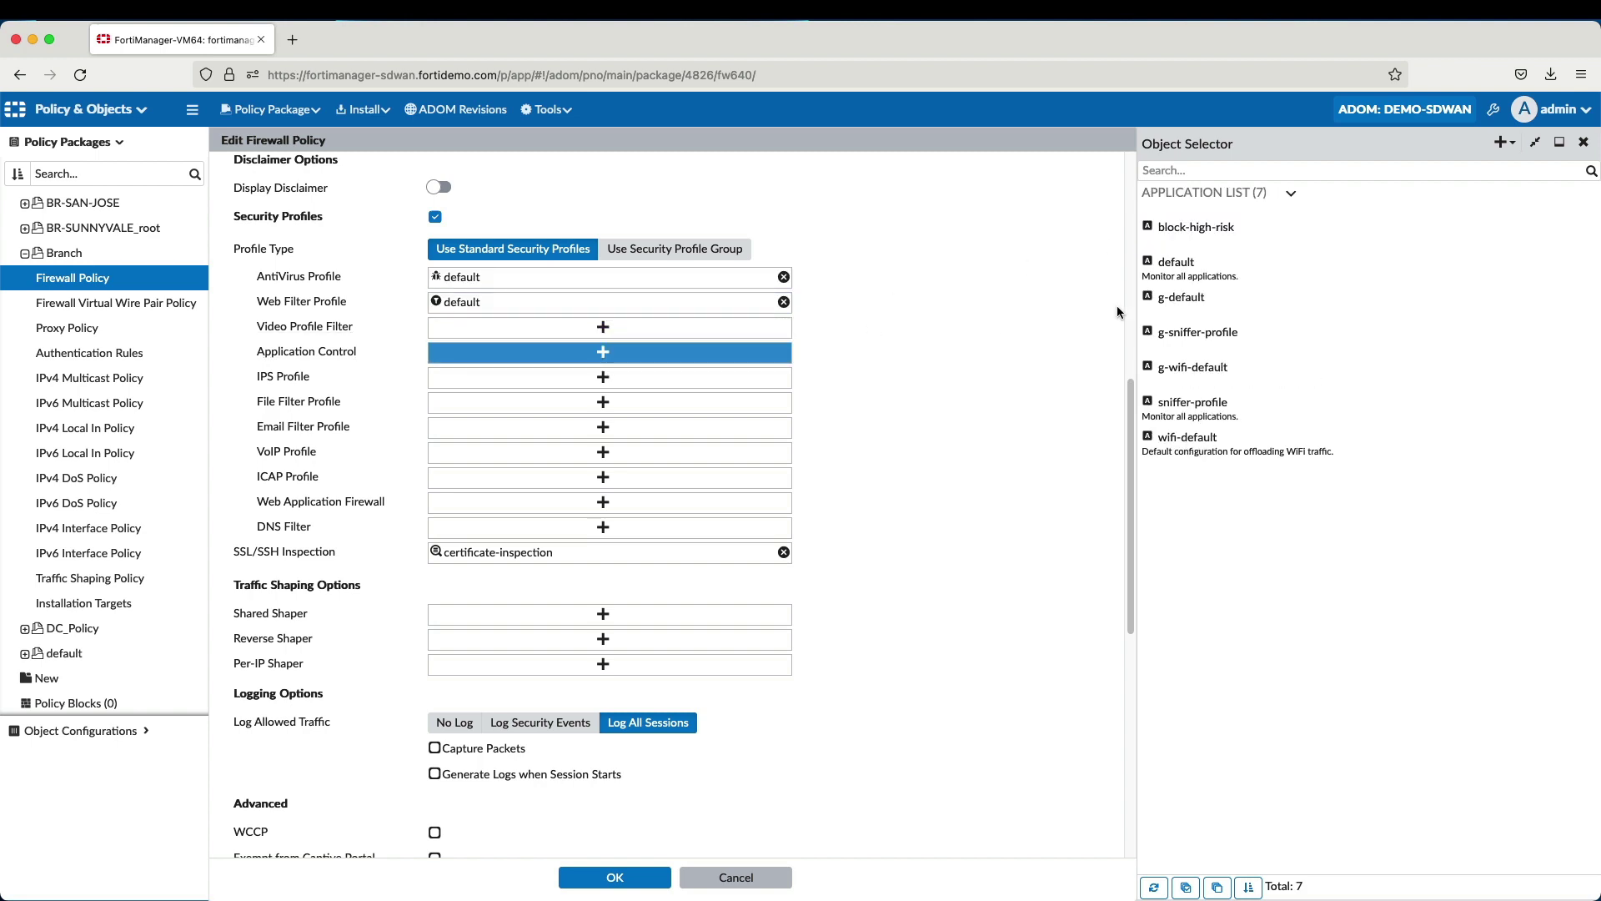
pyautogui.click(1181, 266)
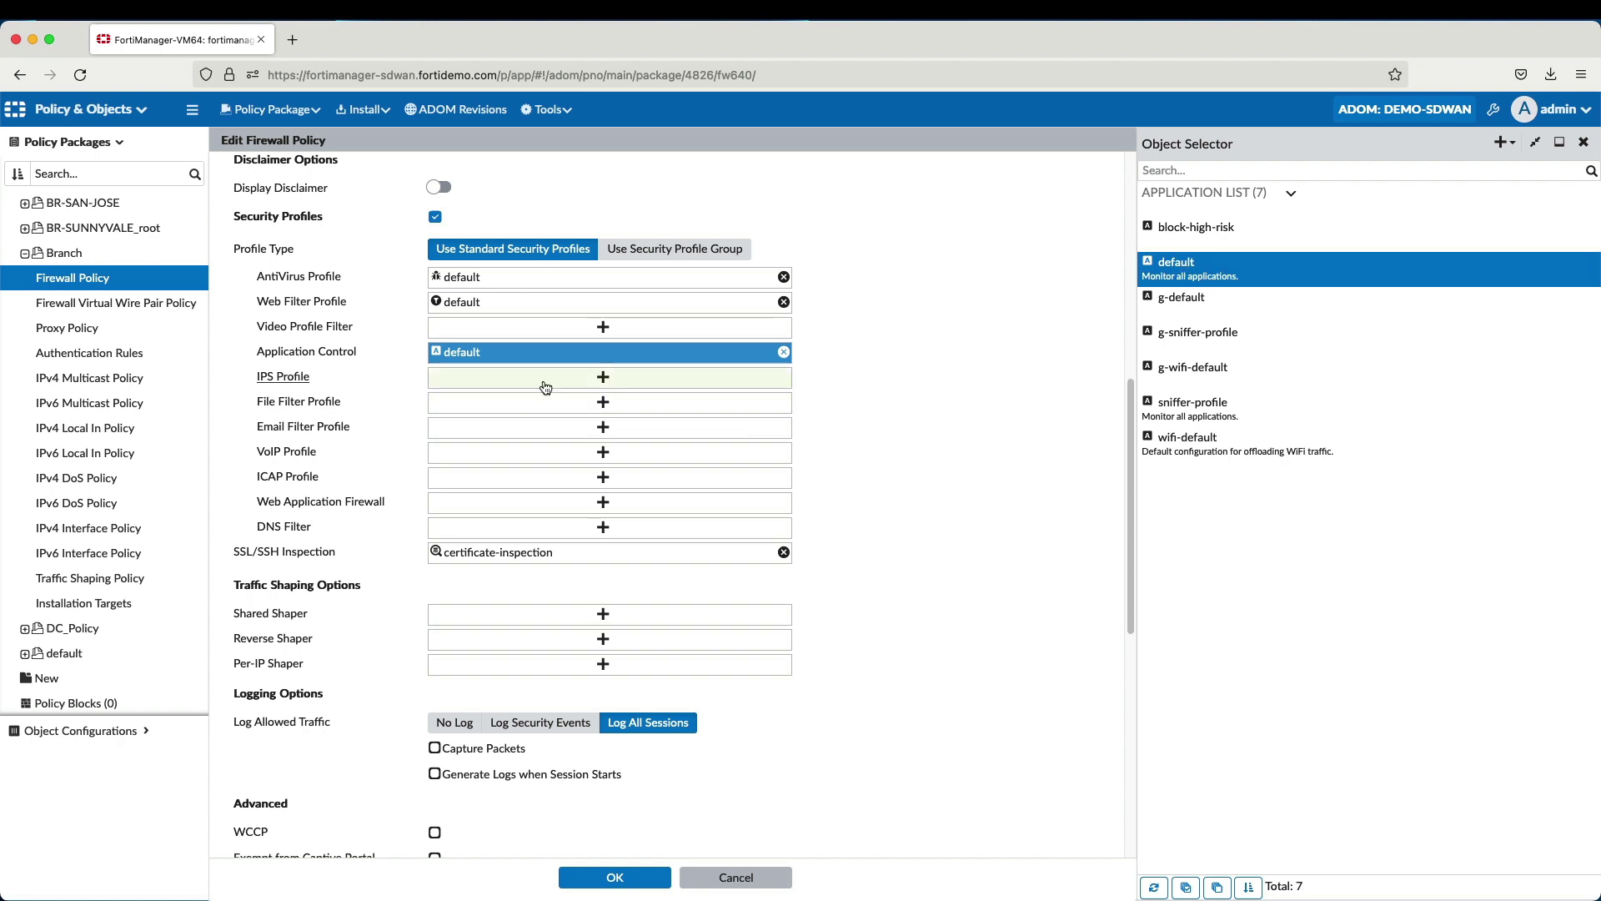
pyautogui.click(588, 377)
pyautogui.click(1191, 233)
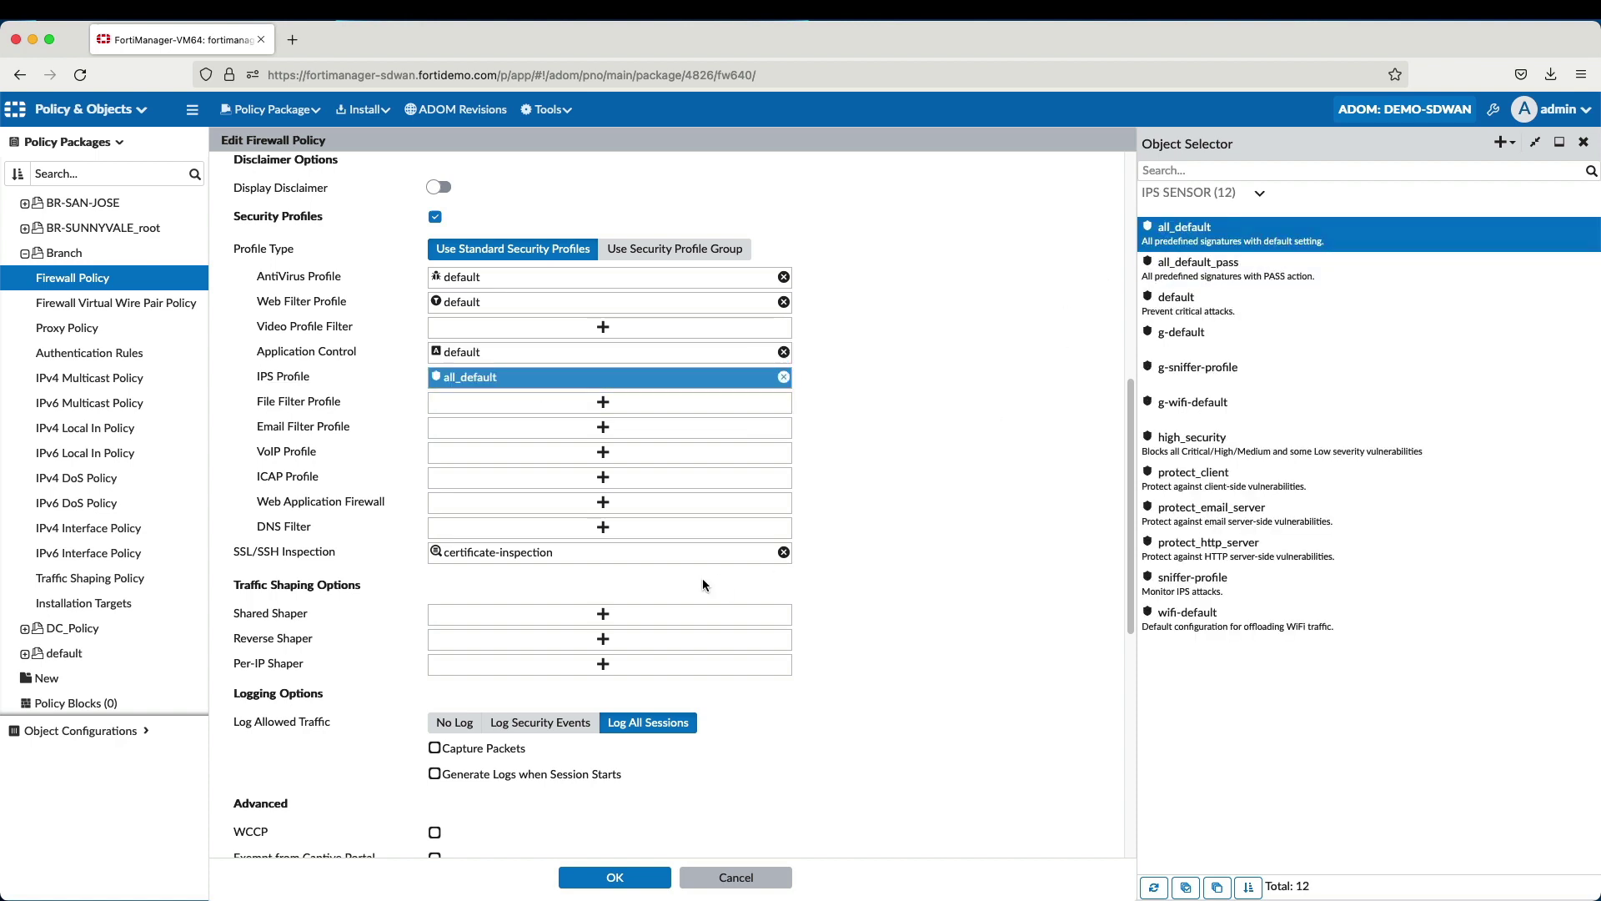
pyautogui.click(631, 555)
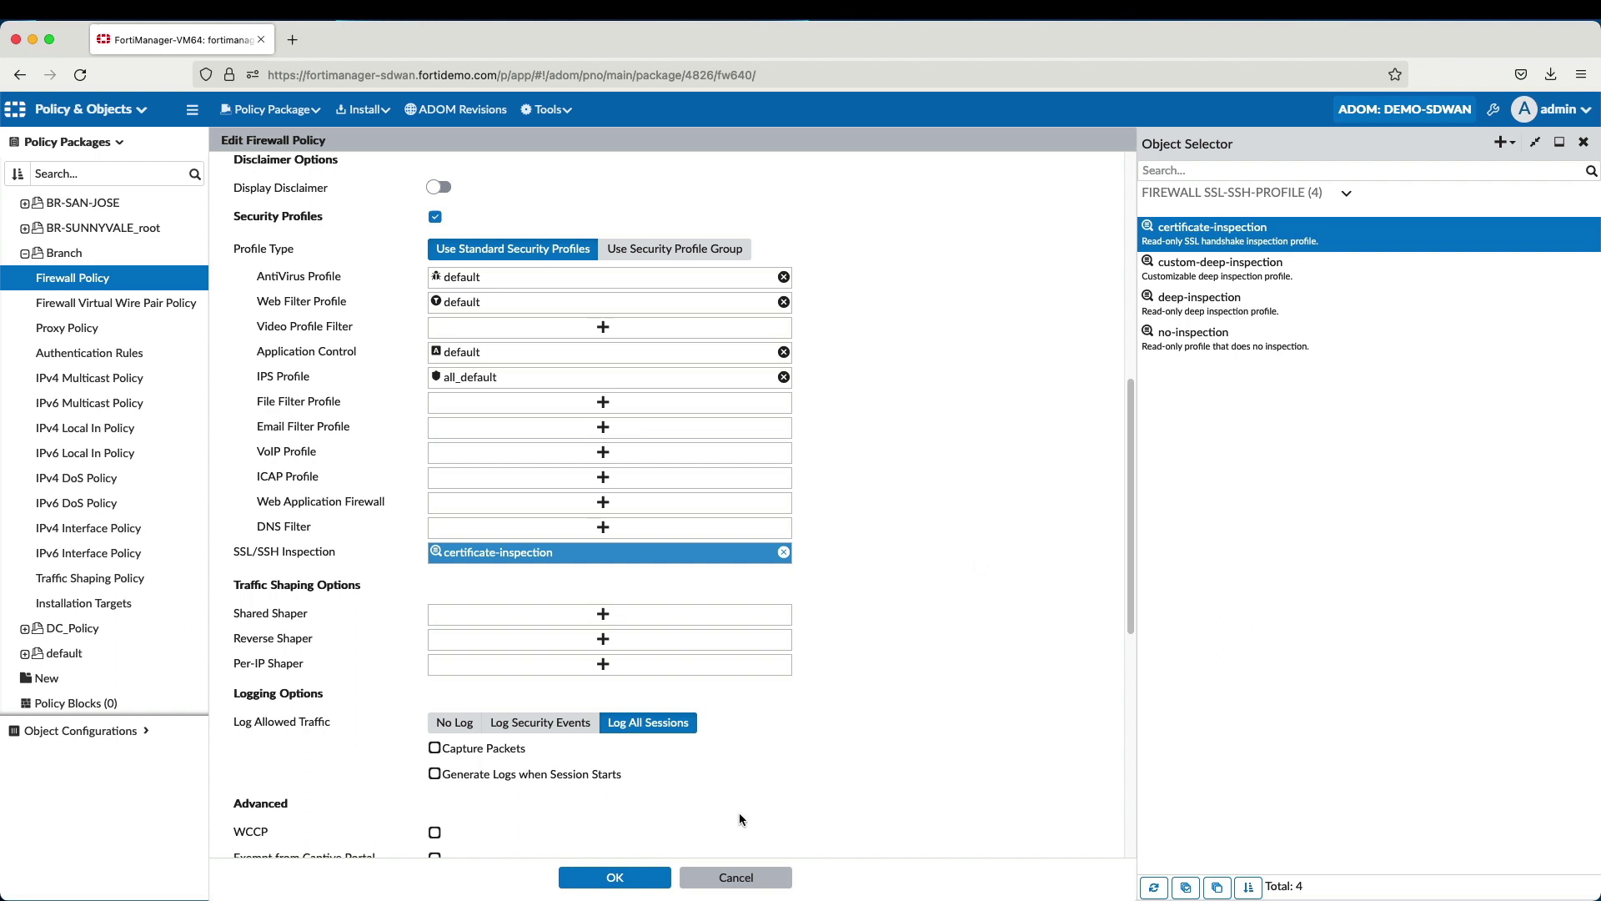
# Step: Save the Internet_Access firewall policy changes
pyautogui.click(615, 876)
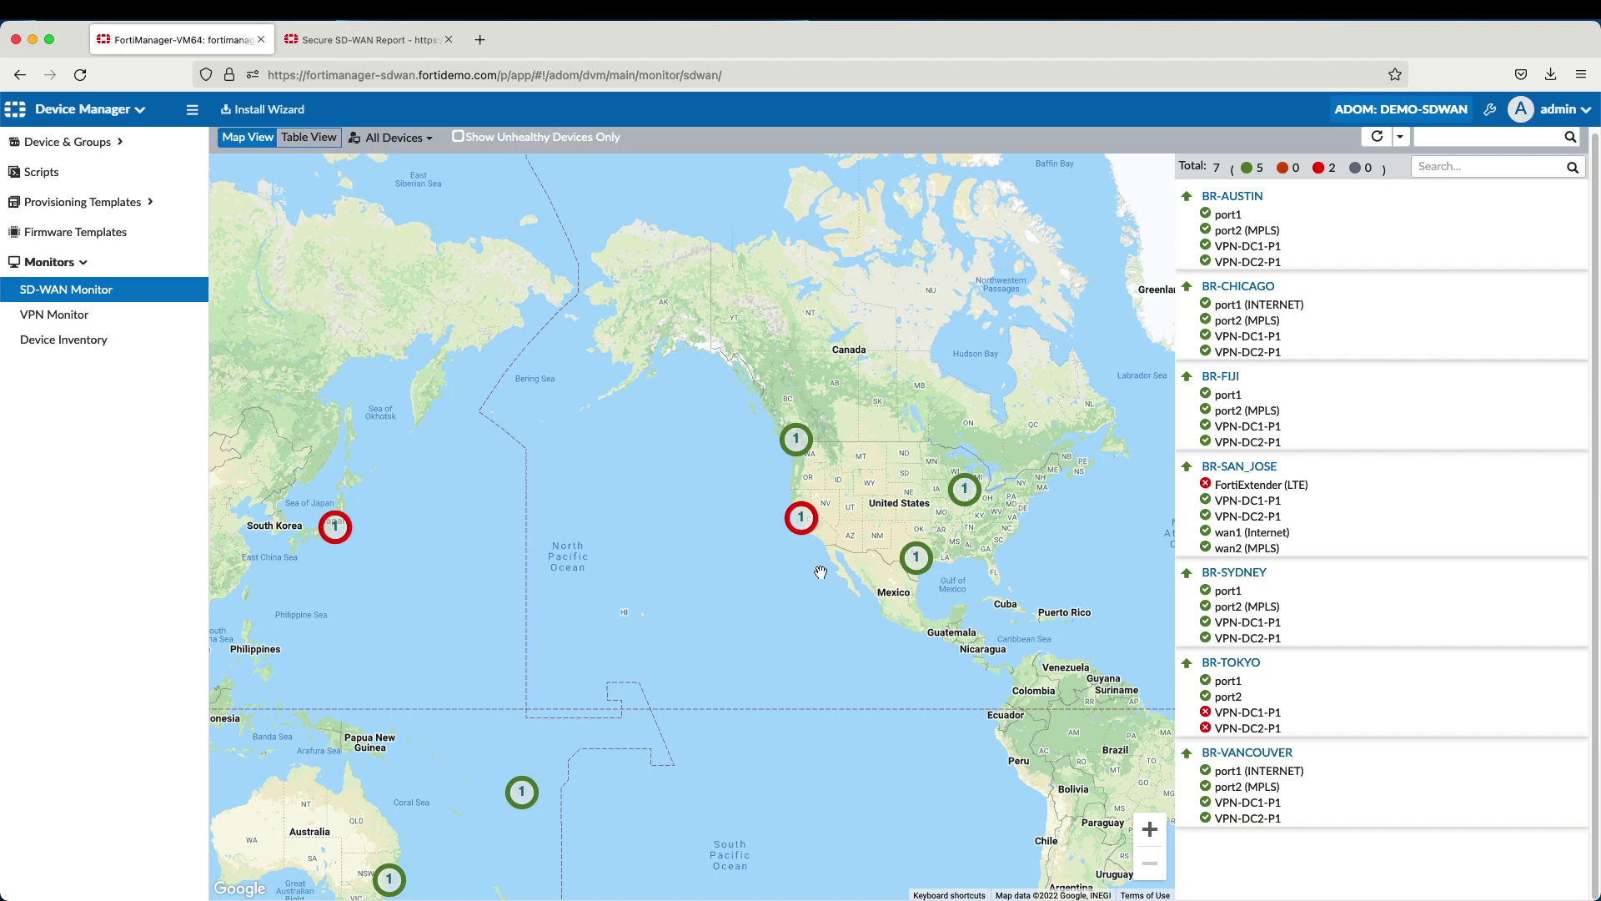
# Step: Zoom the map to North America and review BR-AUSTIN port1's SLA details
pyautogui.click(1151, 829)
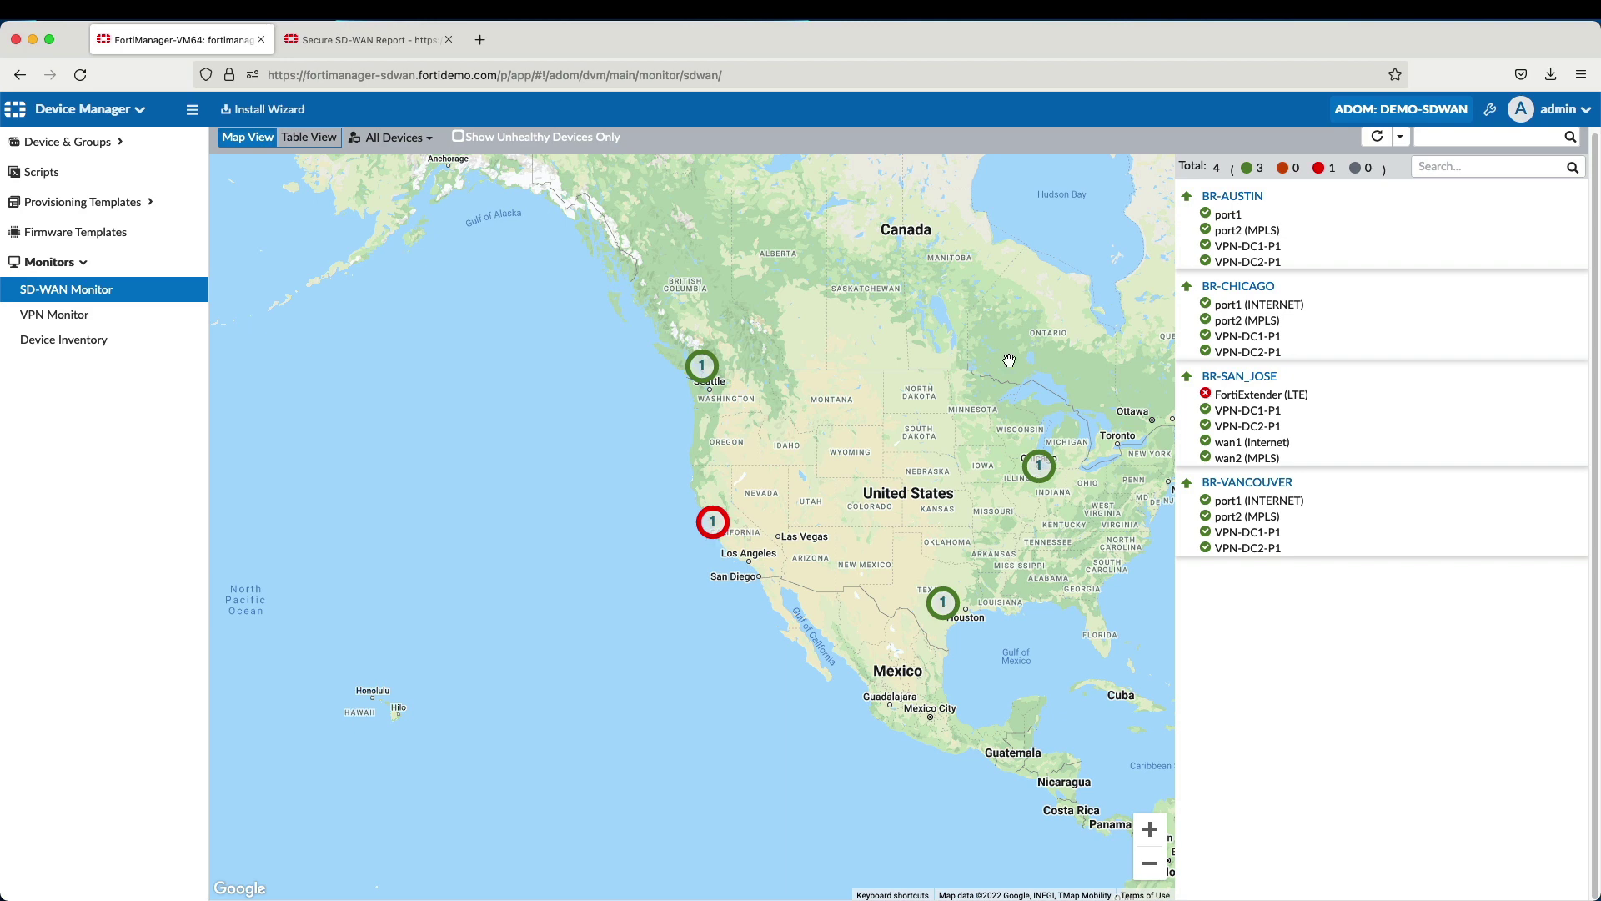
pyautogui.click(1220, 215)
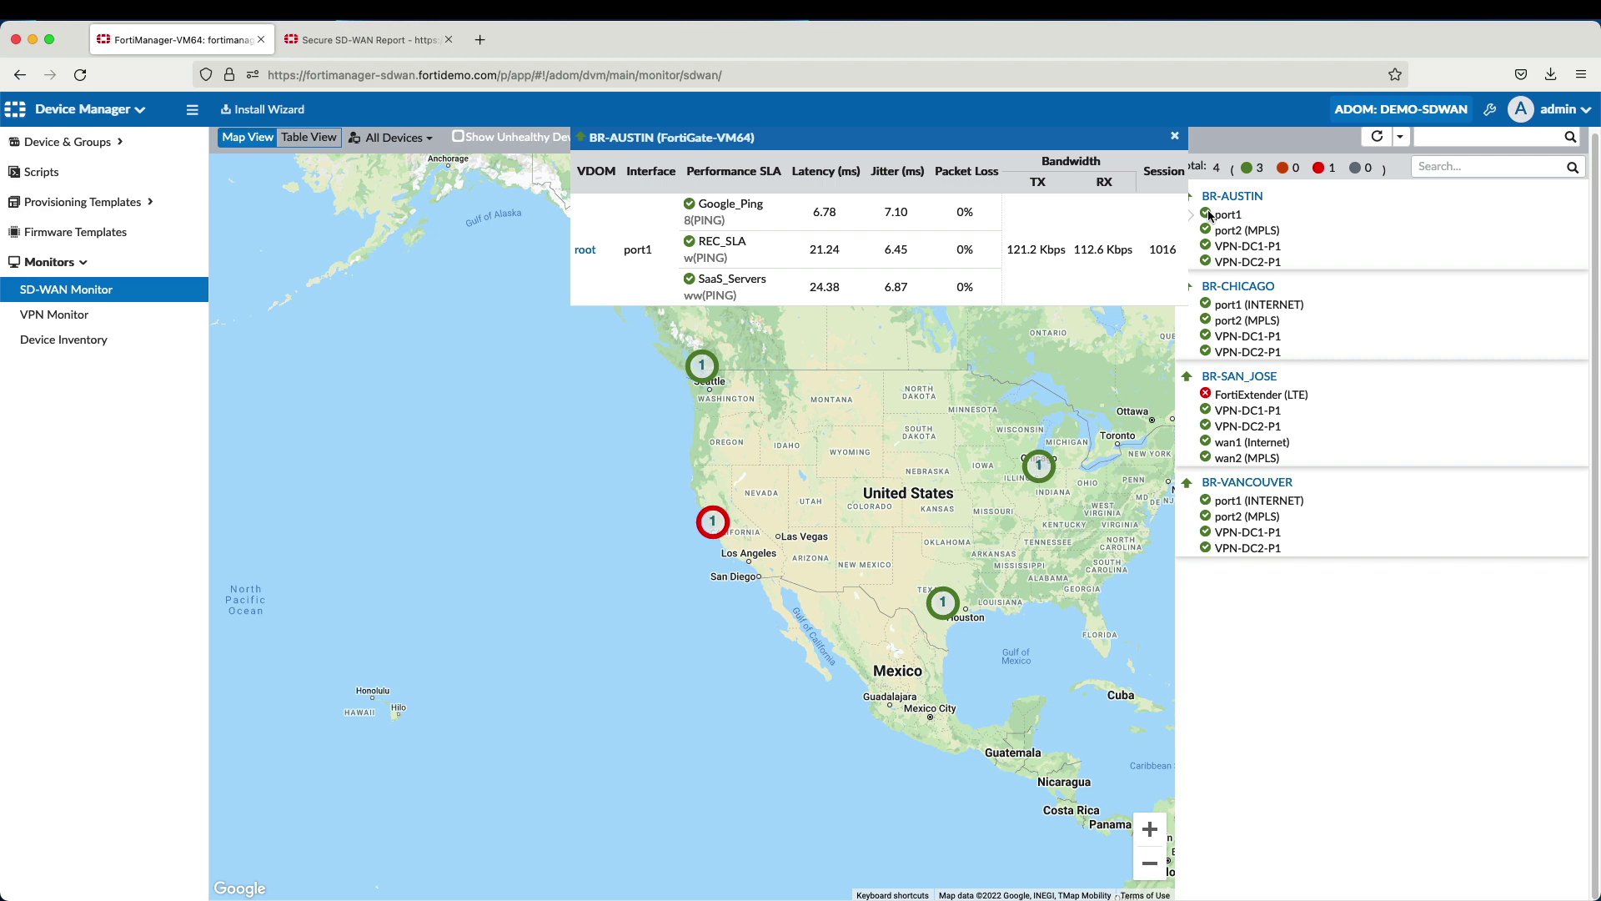
pyautogui.click(1176, 136)
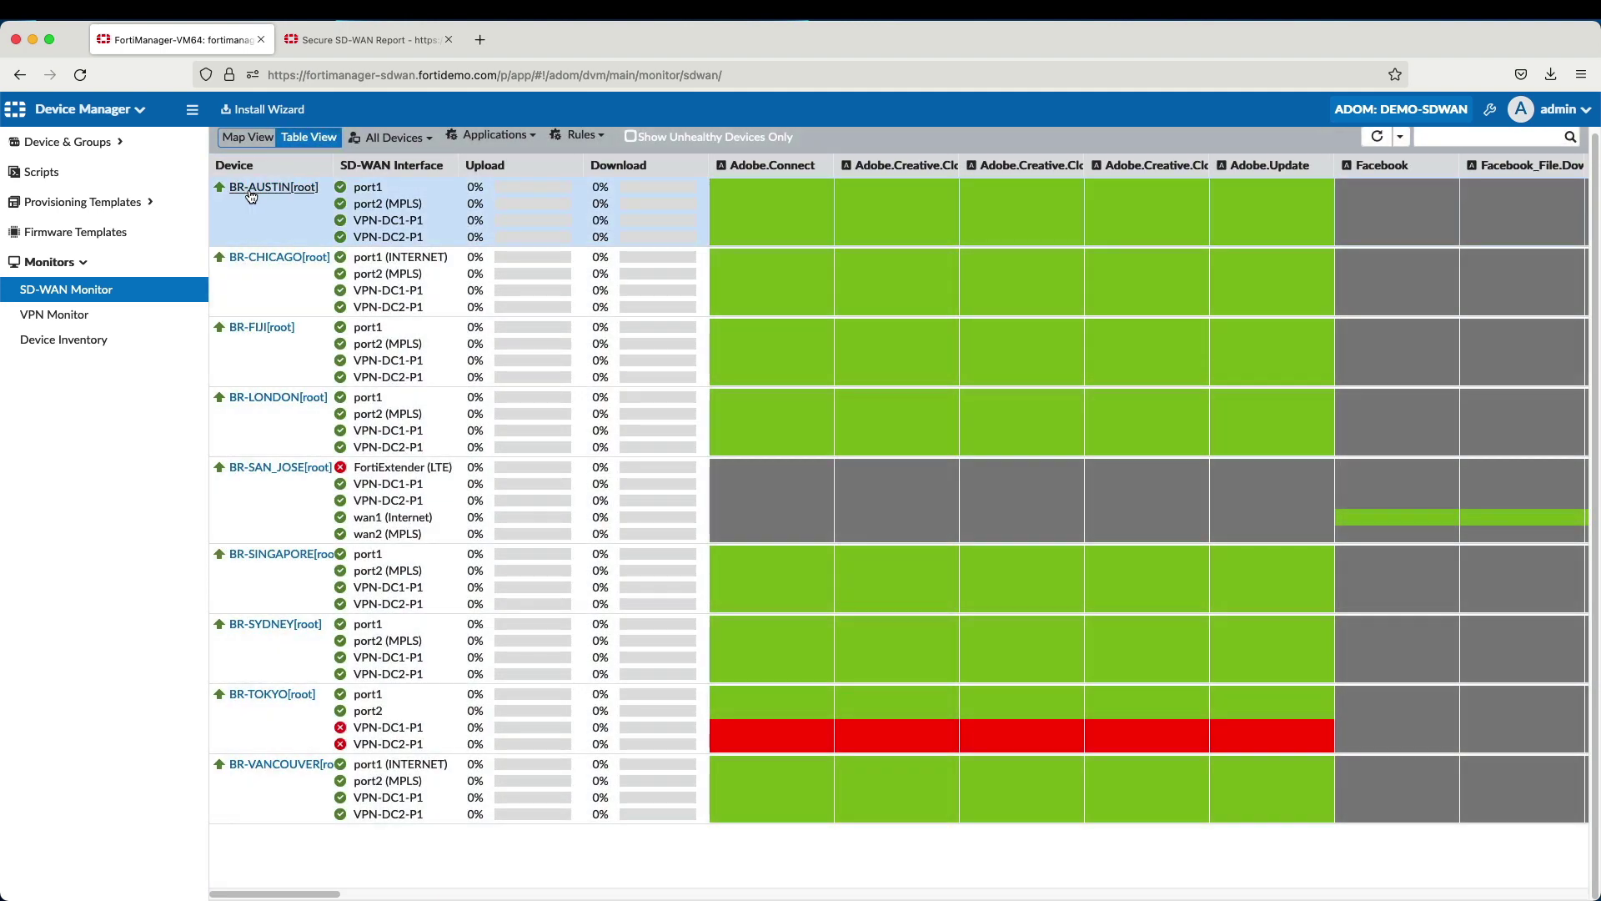
# Step: Open BR-AUSTIN's detailed SD-WAN monitor and view port1 details in the O365 rule
pyautogui.click(251, 190)
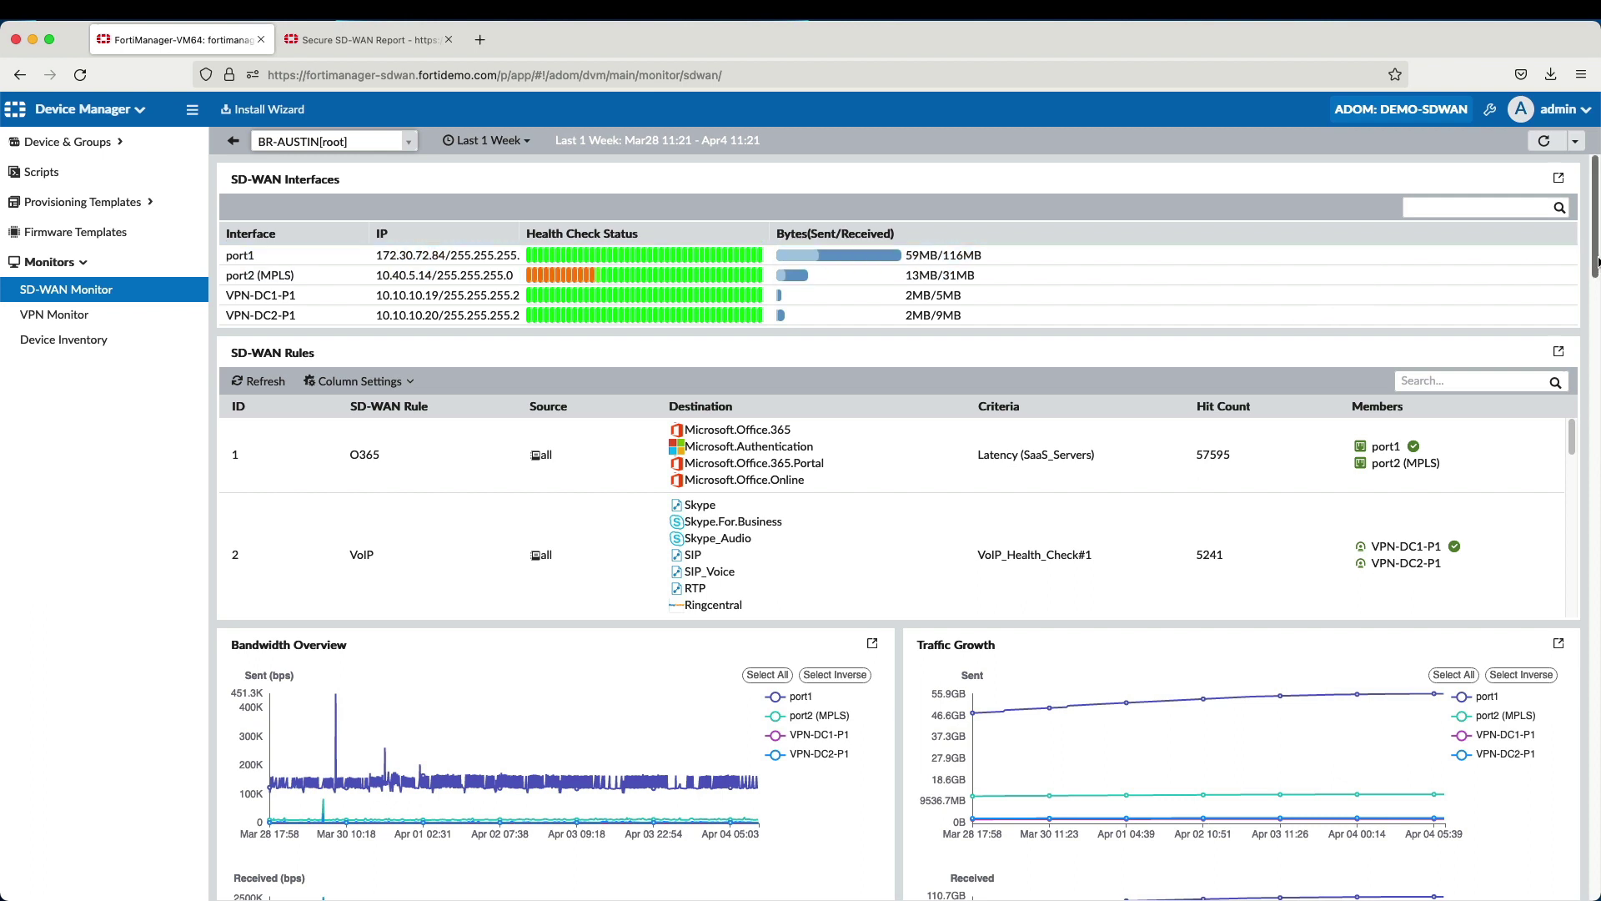
pyautogui.moveTo(1595, 263); pyautogui.dragTo(1595, 306)
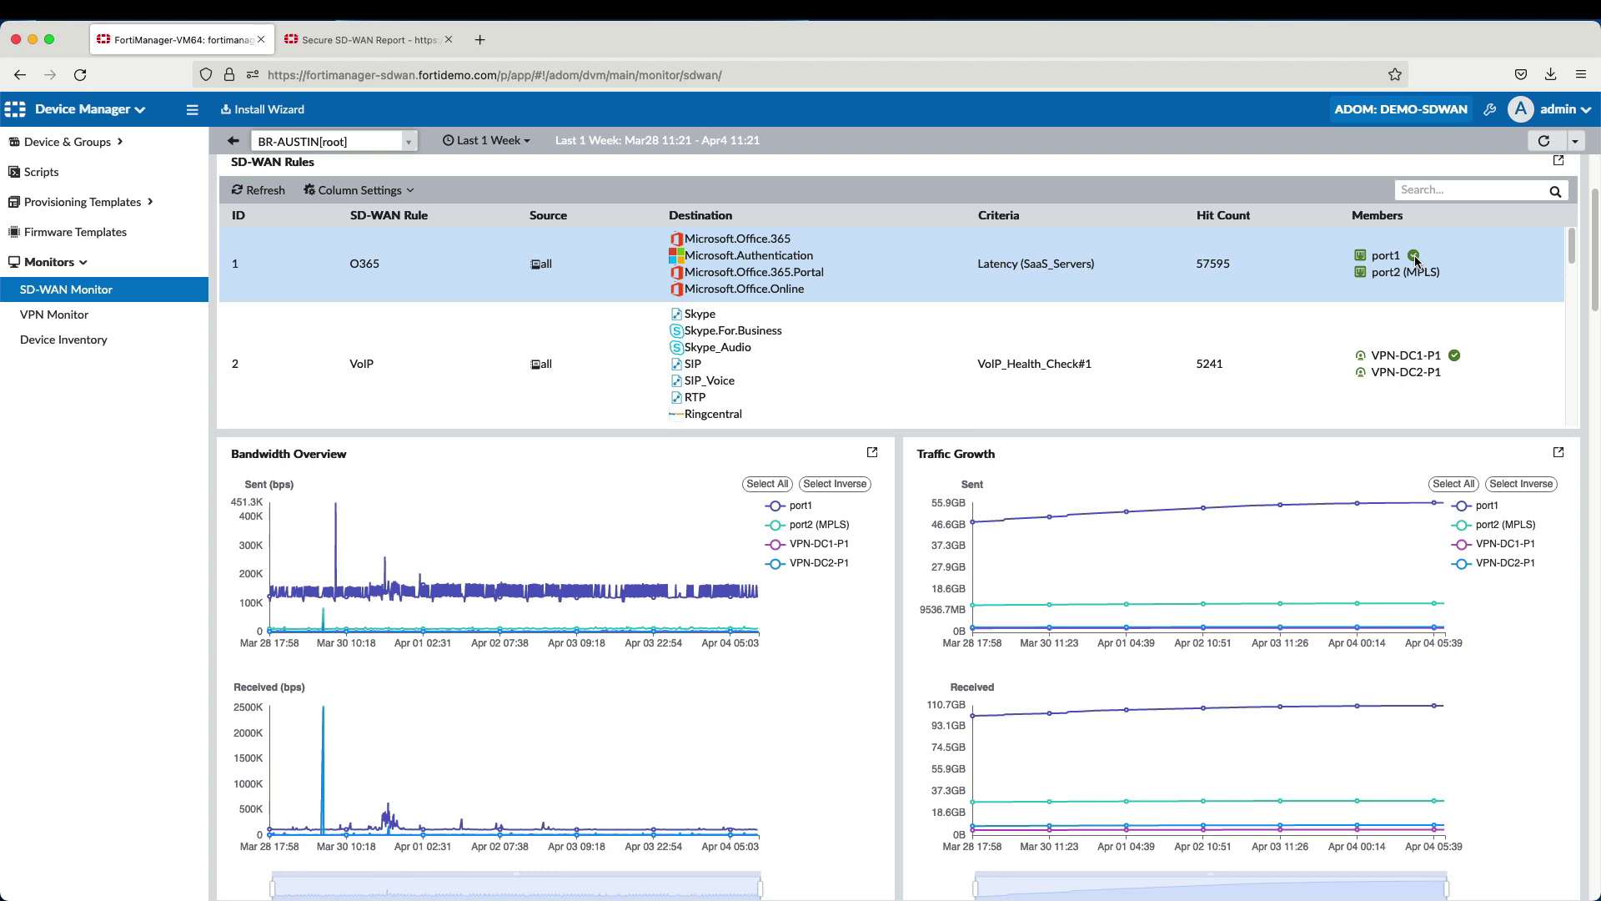
pyautogui.click(1387, 255)
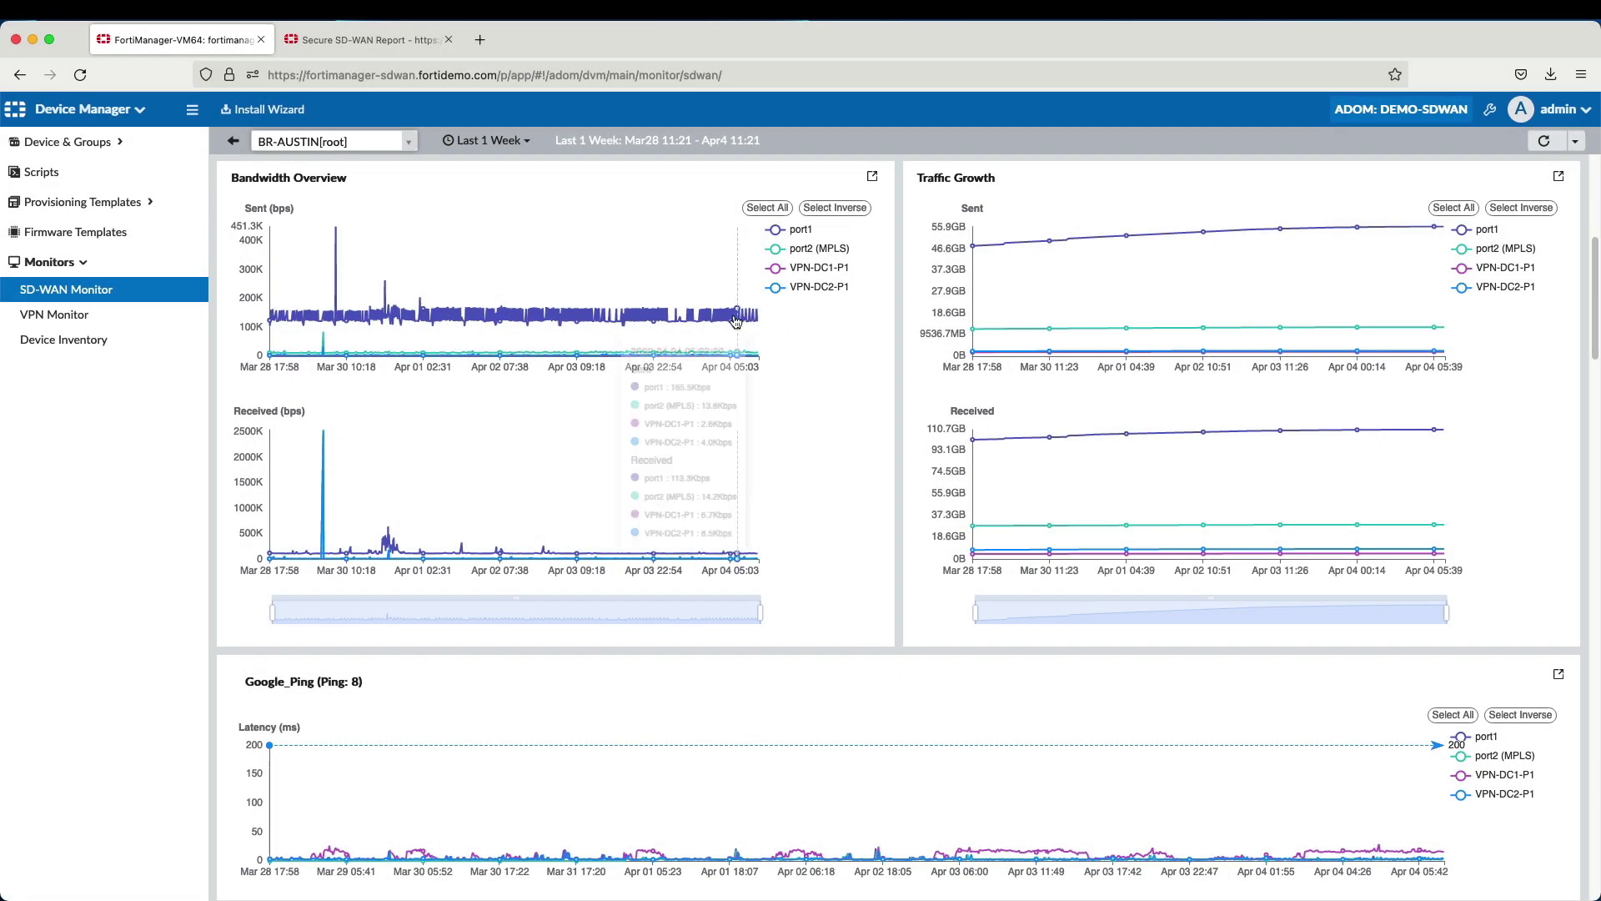
pyautogui.moveTo(1305, 230)
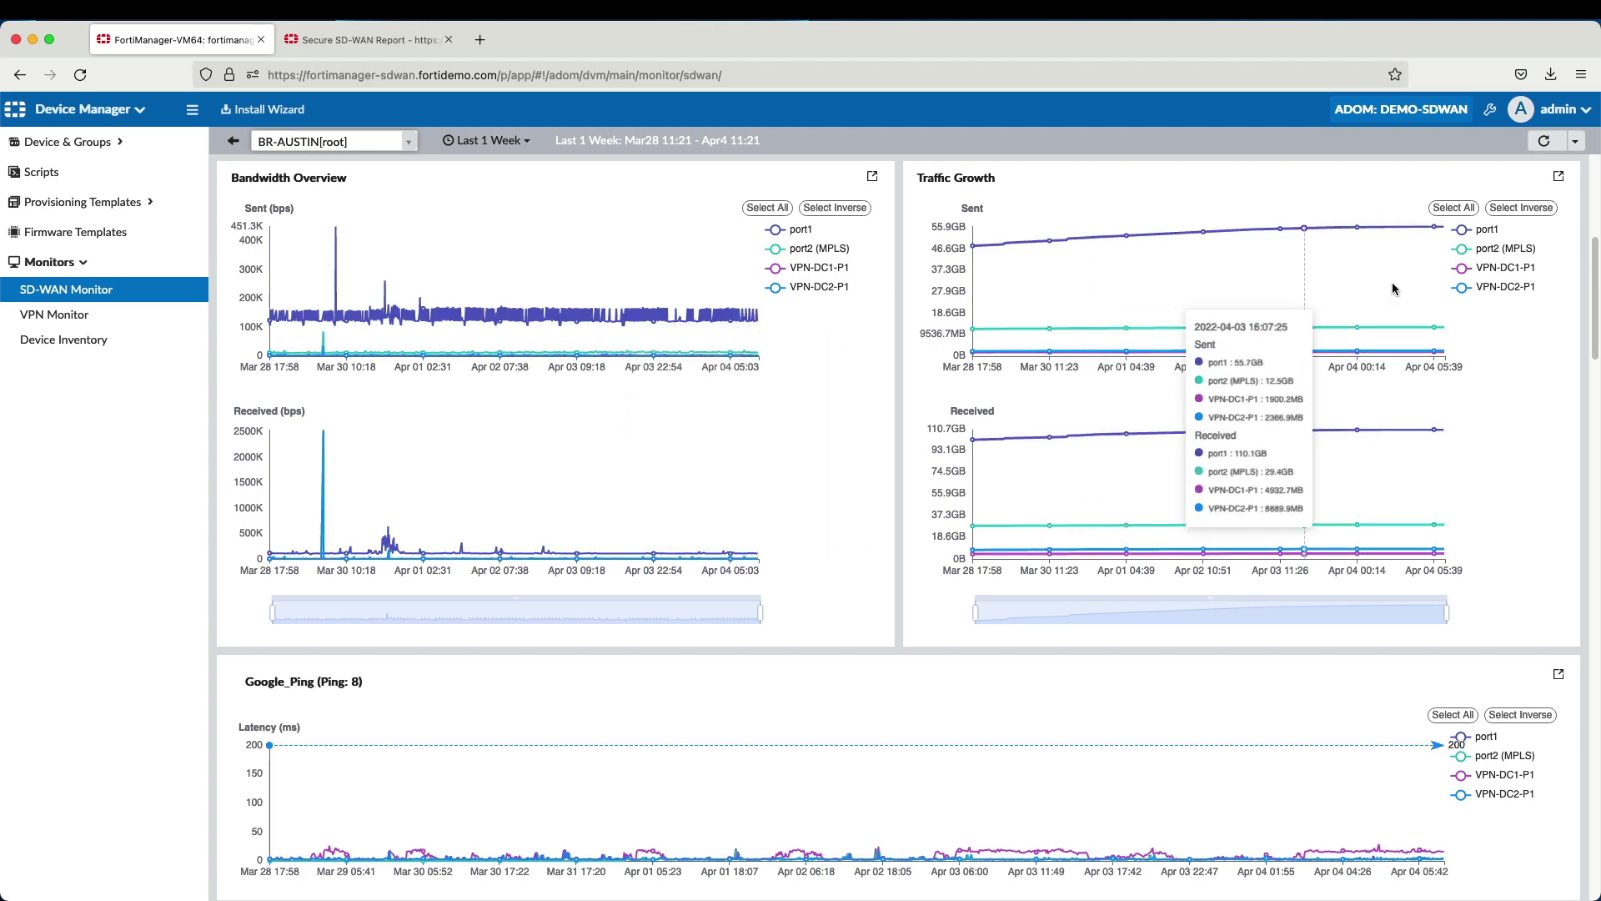
pyautogui.moveTo(1592, 285); pyautogui.dragTo(1591, 382)
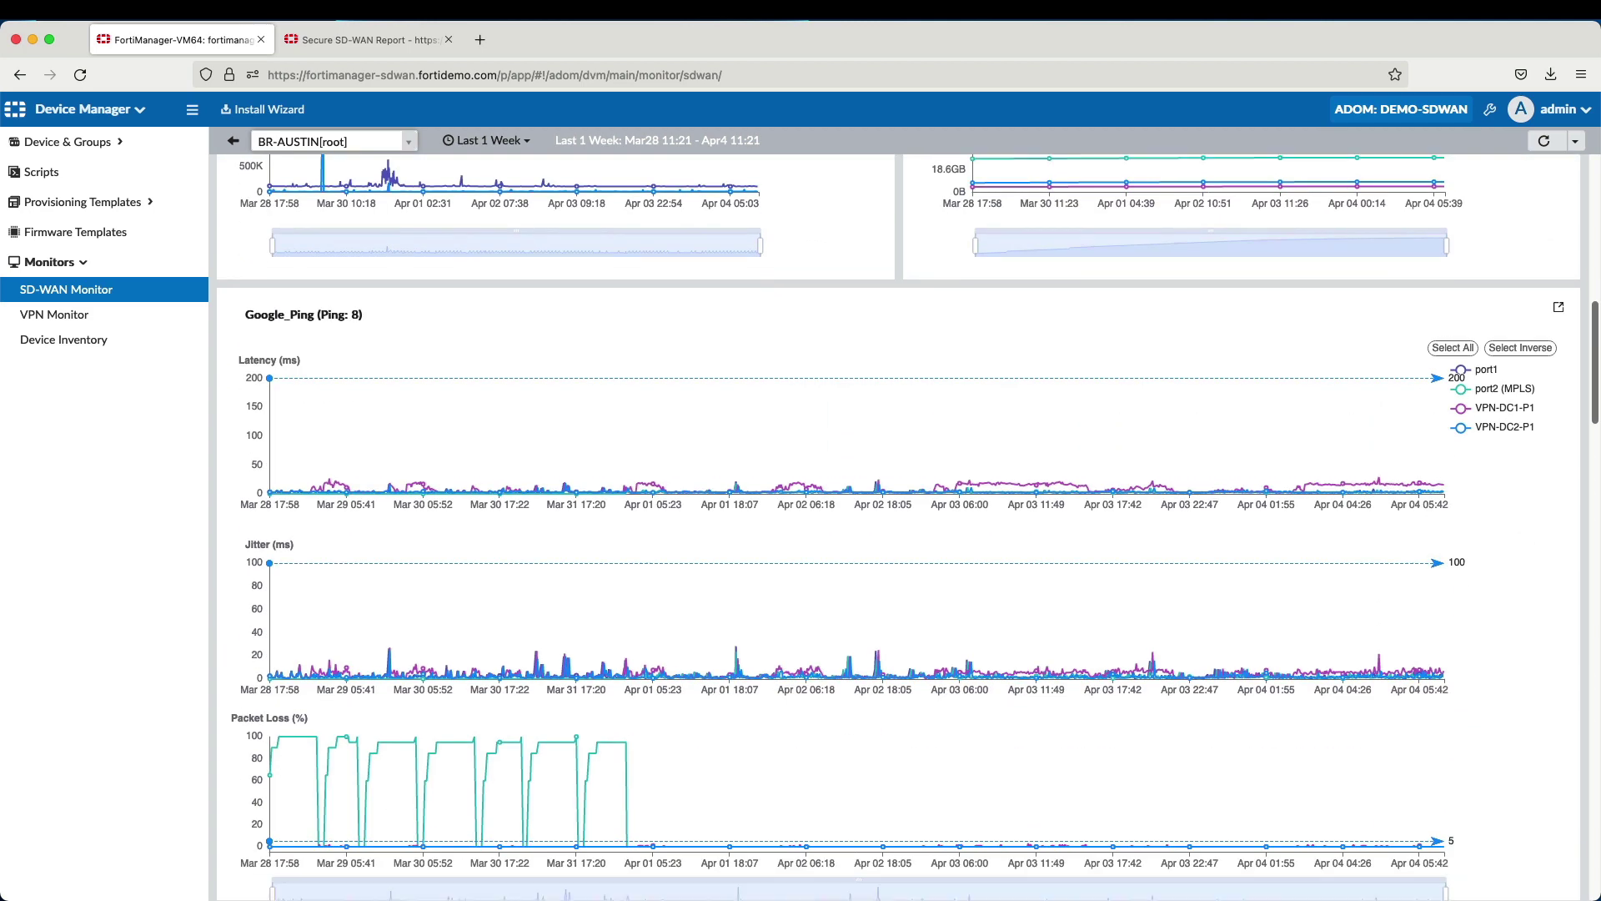
pyautogui.scroll(-1, 1487, 364)
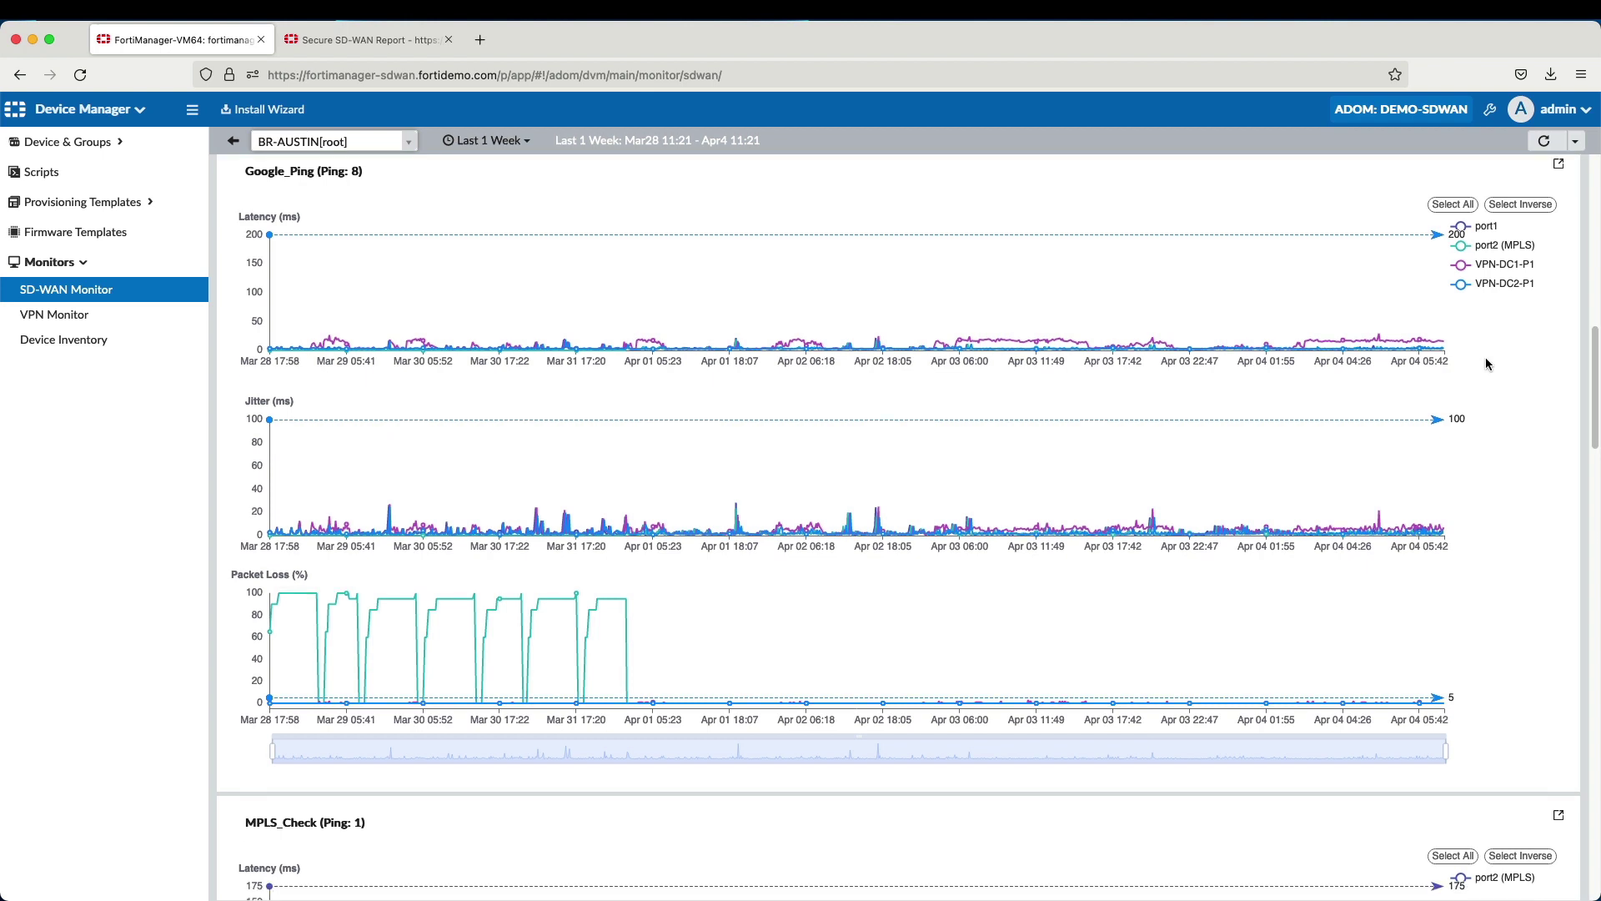
pyautogui.moveTo(1594, 373); pyautogui.dragTo(1594, 617)
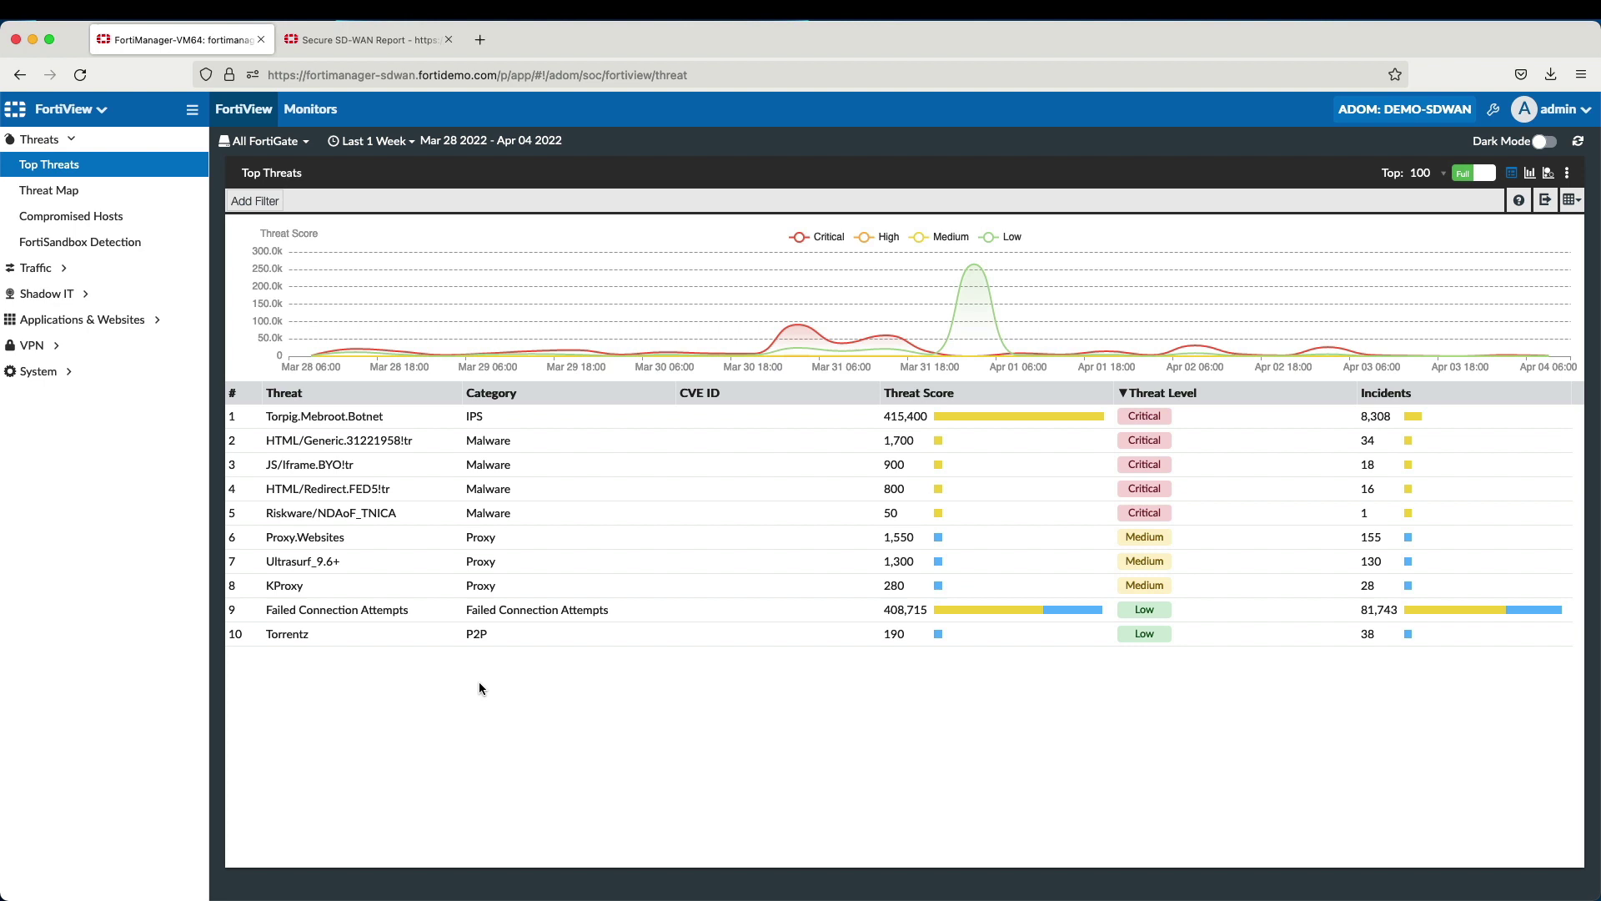
# Step: Open the Secure SD-WAN Monitor dashboard under the Monitors section
pyautogui.click(309, 110)
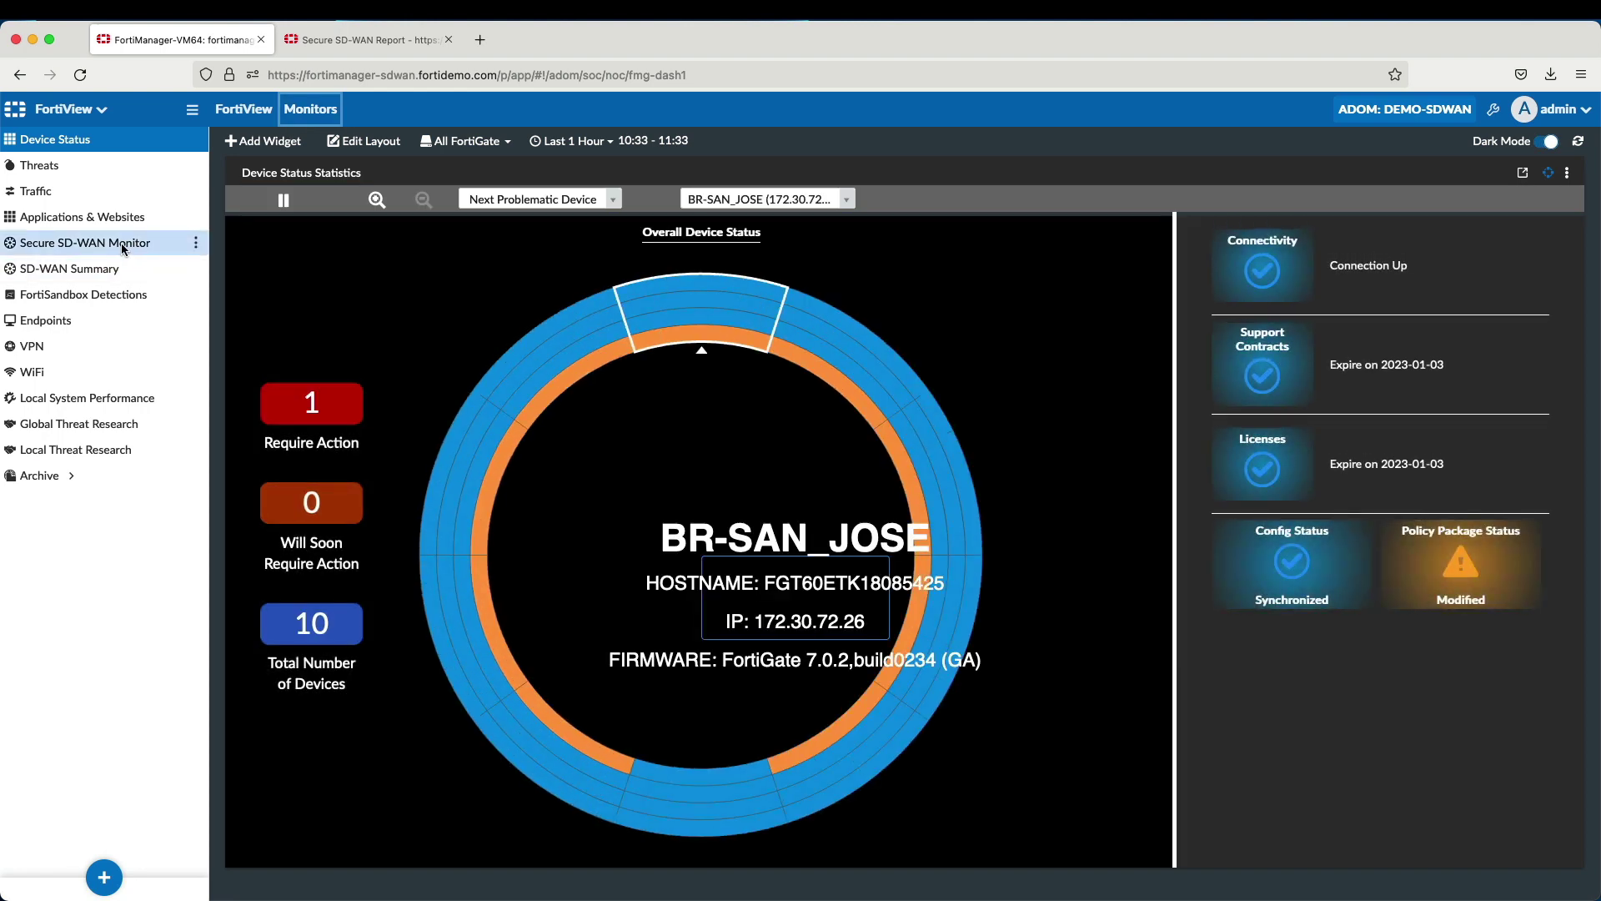
pyautogui.click(122, 242)
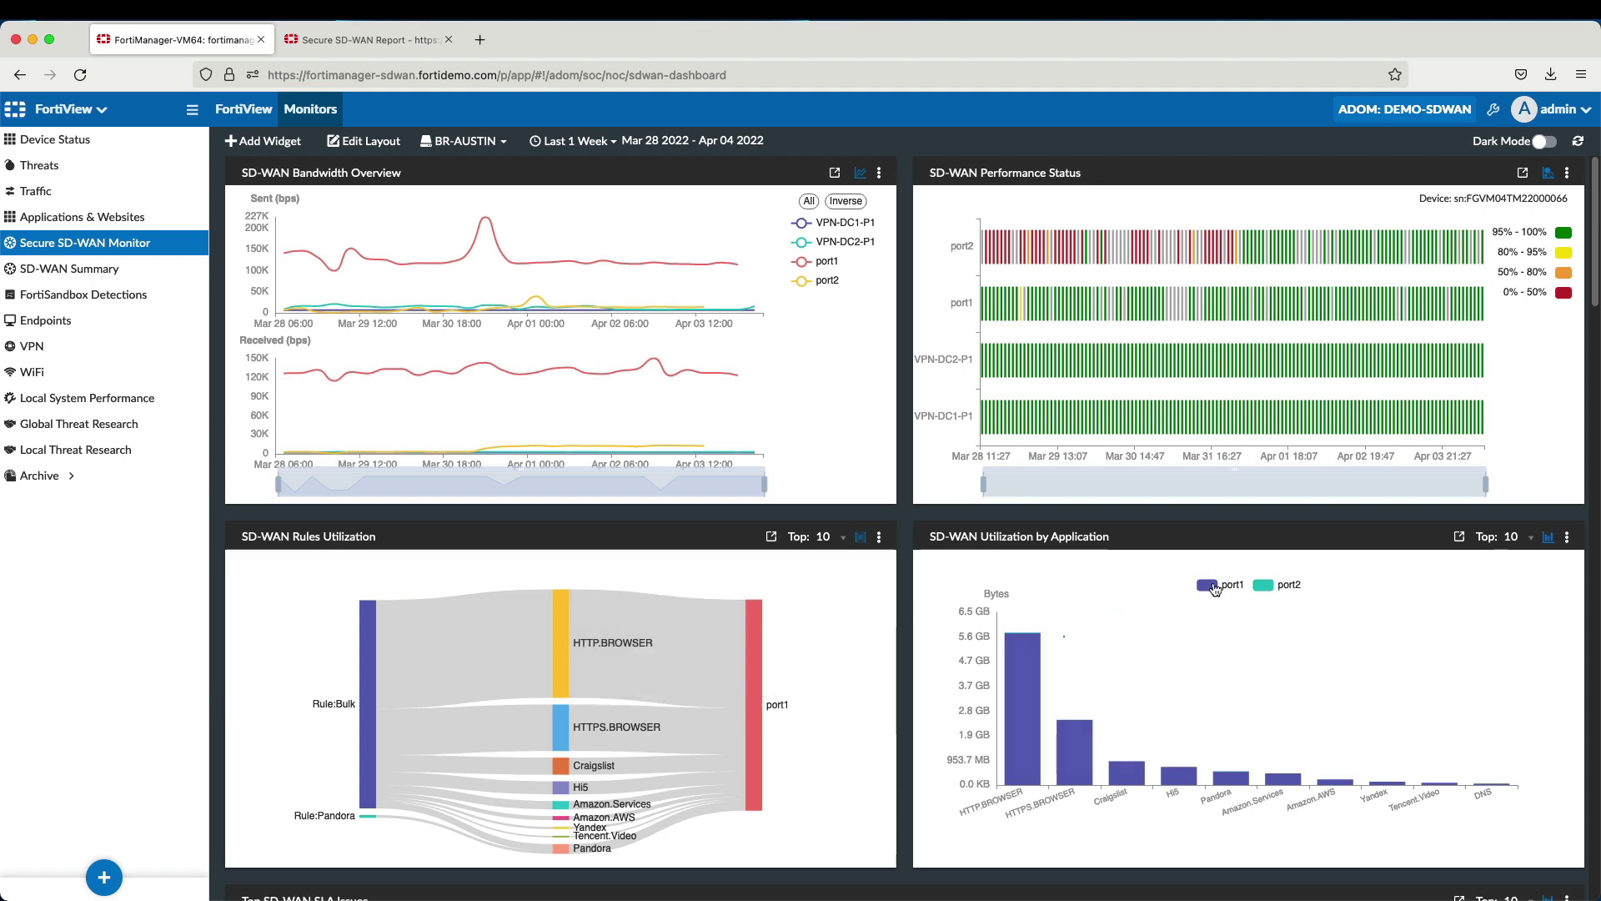
pyautogui.moveTo(1592, 290); pyautogui.dragTo(1594, 460)
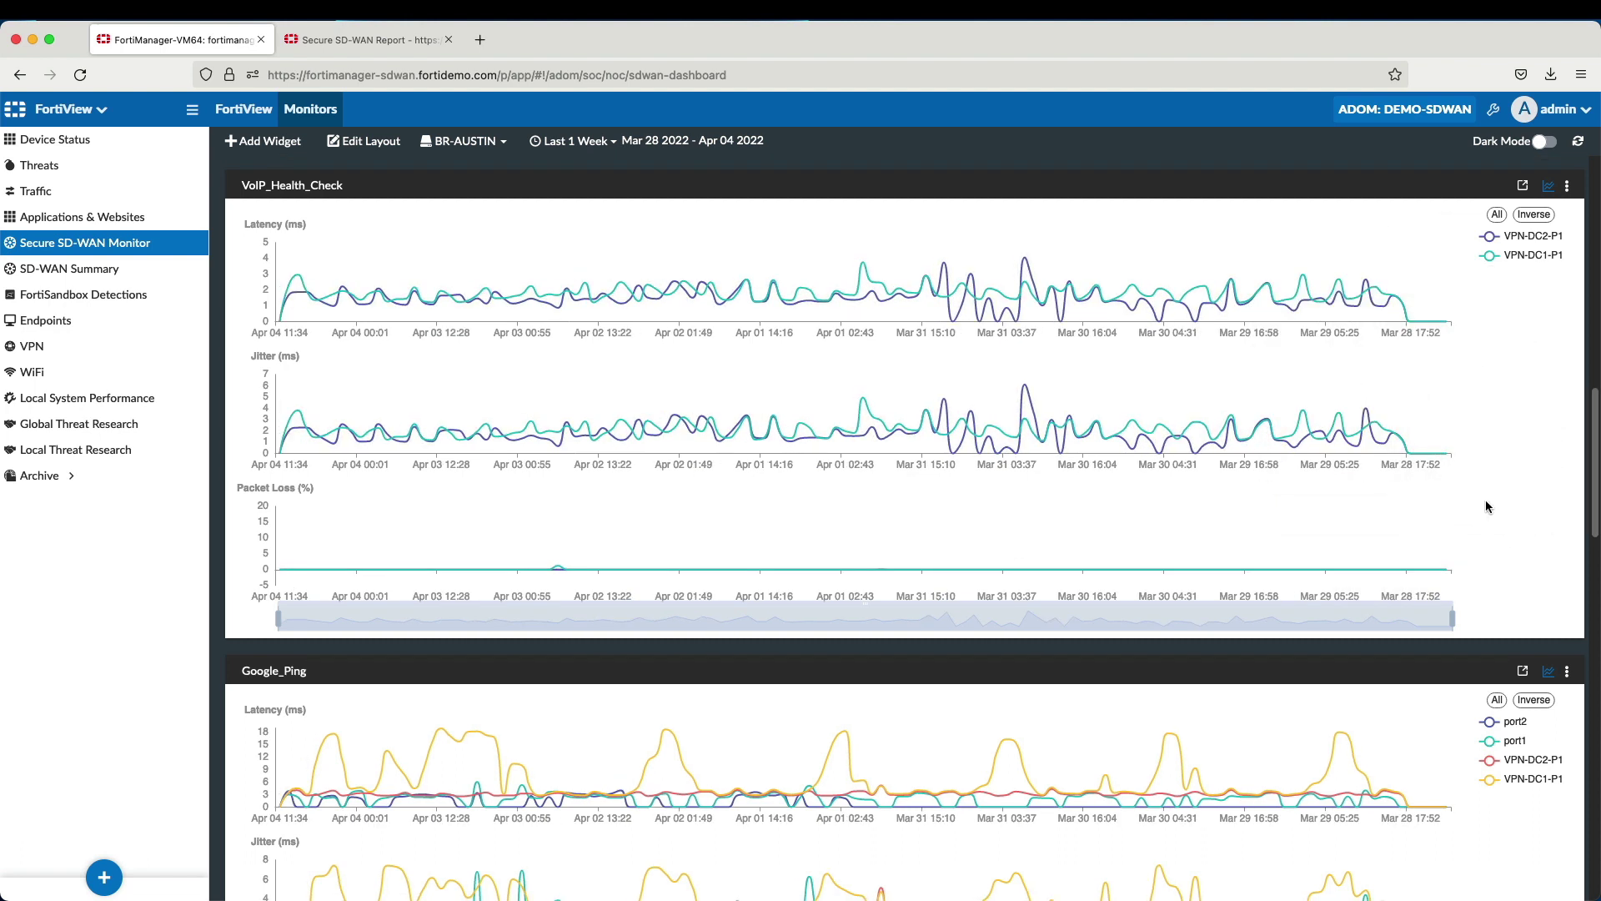
# Step: Open the SD-WAN Summary dashboard and drill into the devices with major alerts
pyautogui.click(69, 269)
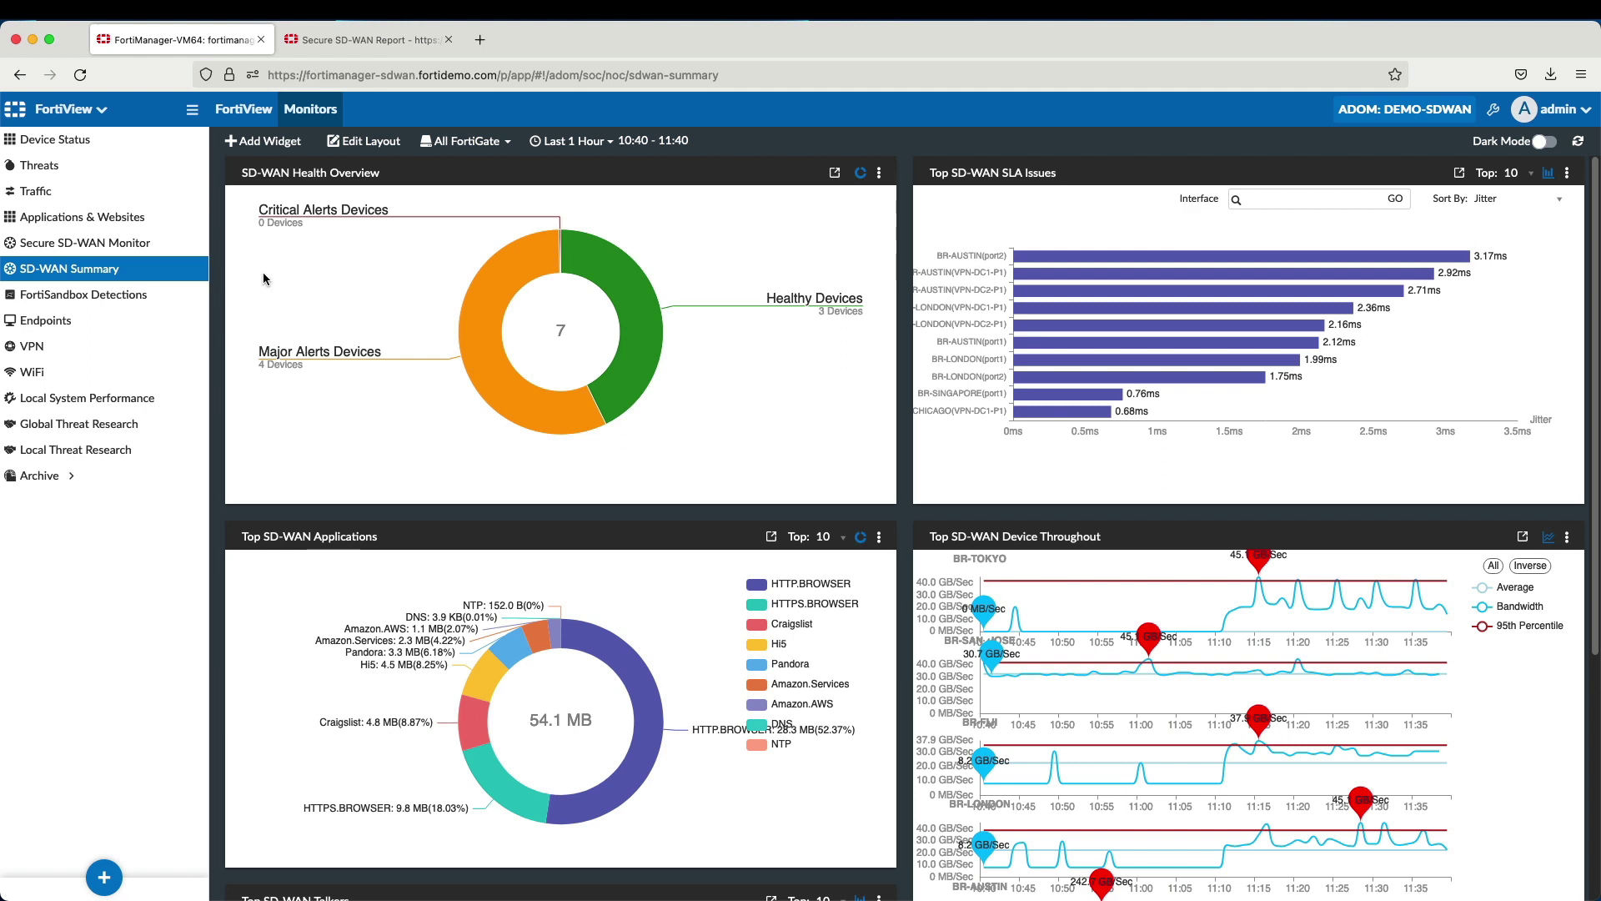
pyautogui.click(480, 325)
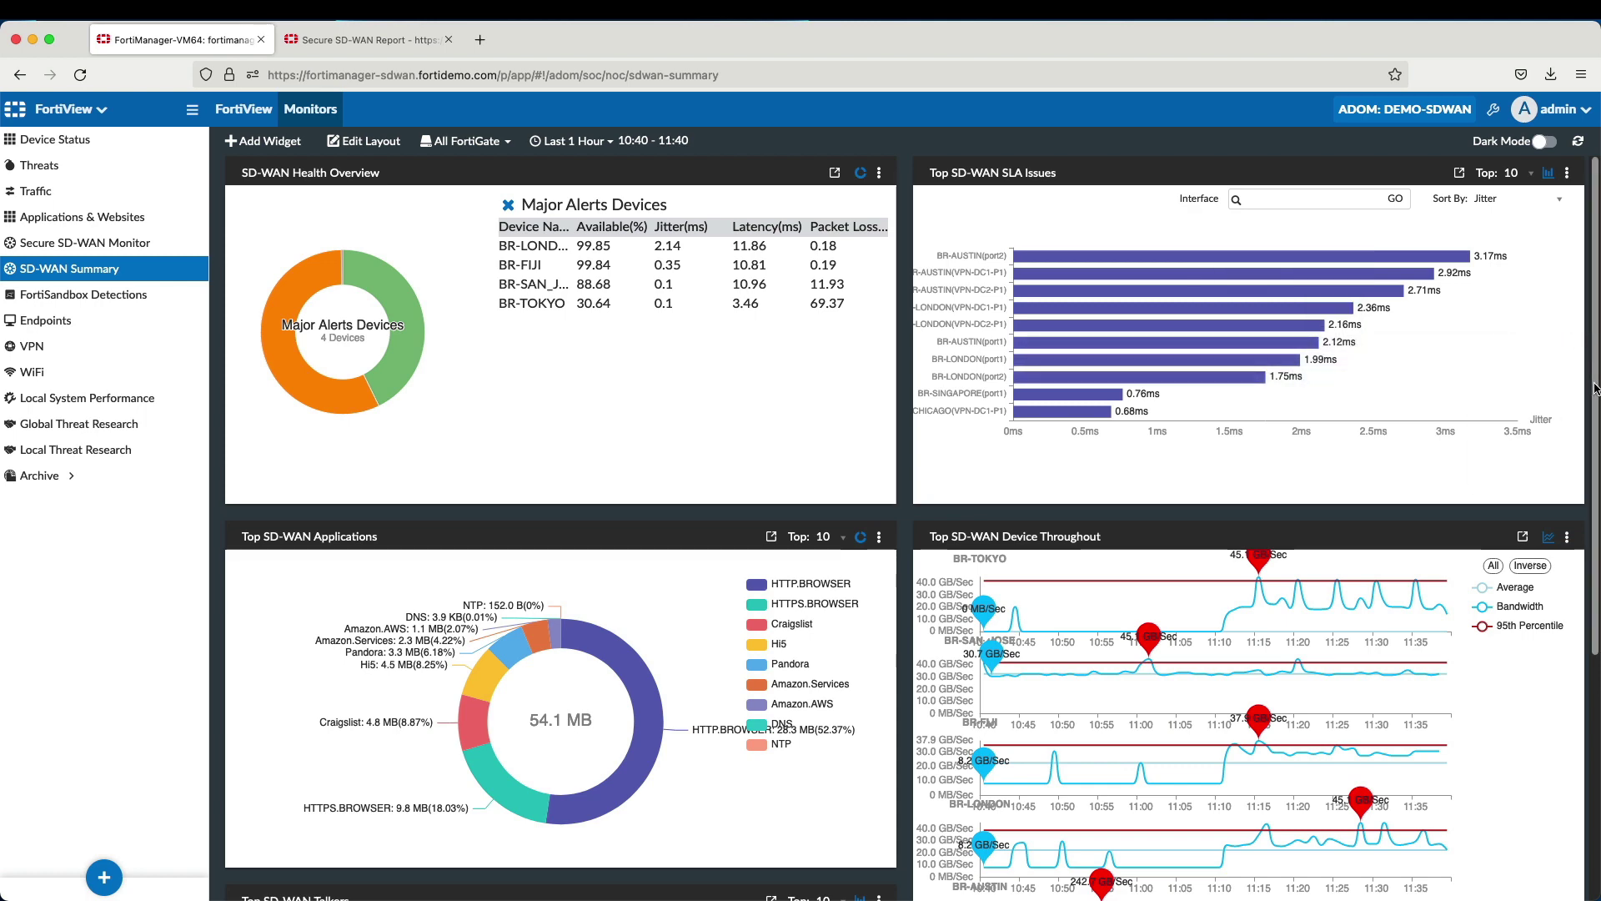
pyautogui.scroll(-5, 1252, 500)
pyautogui.scroll(-5, 1252, 500)
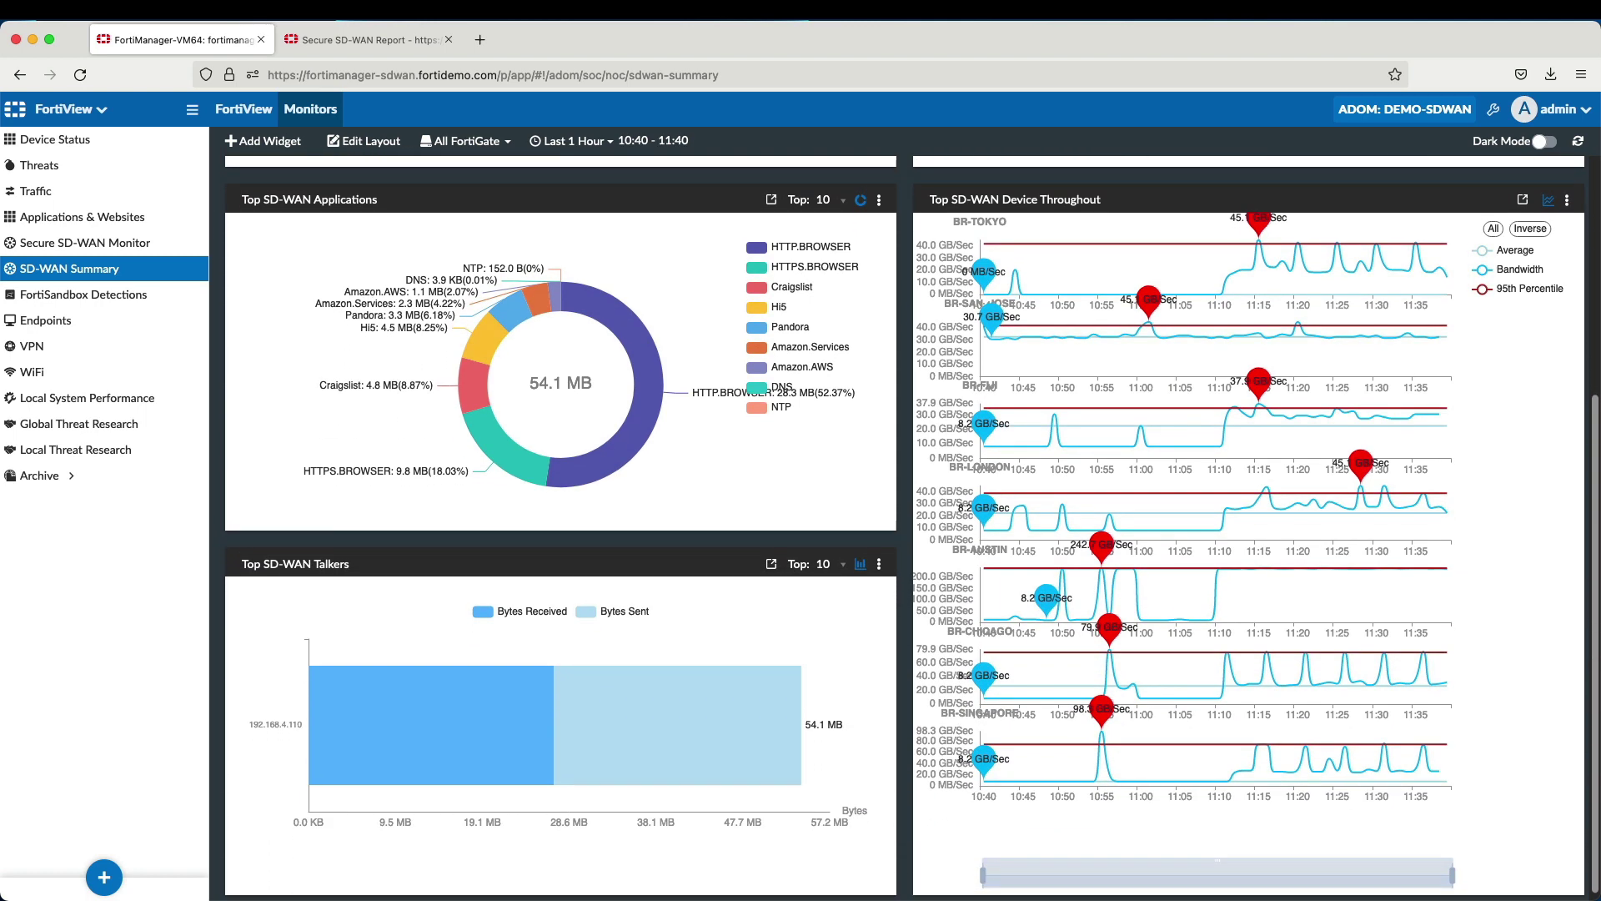
pyautogui.scroll(-1, 1251, 501)
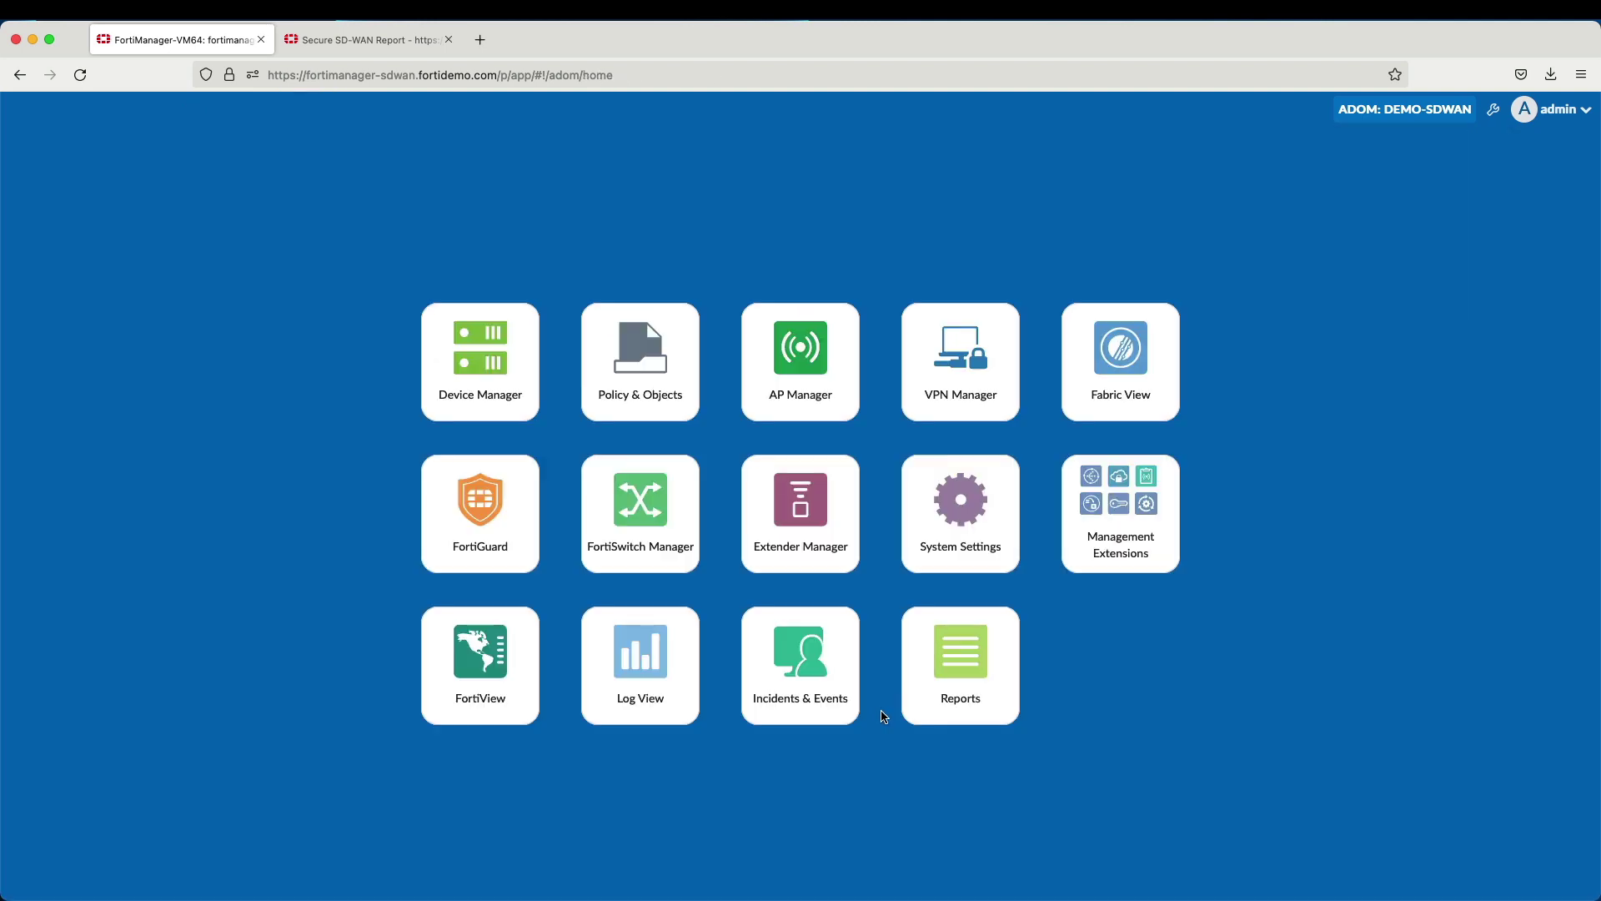
# Step: Open Reports and browse Templates, Chart Library, Macro Library and Datasets, then return to All Reports
pyautogui.click(926, 683)
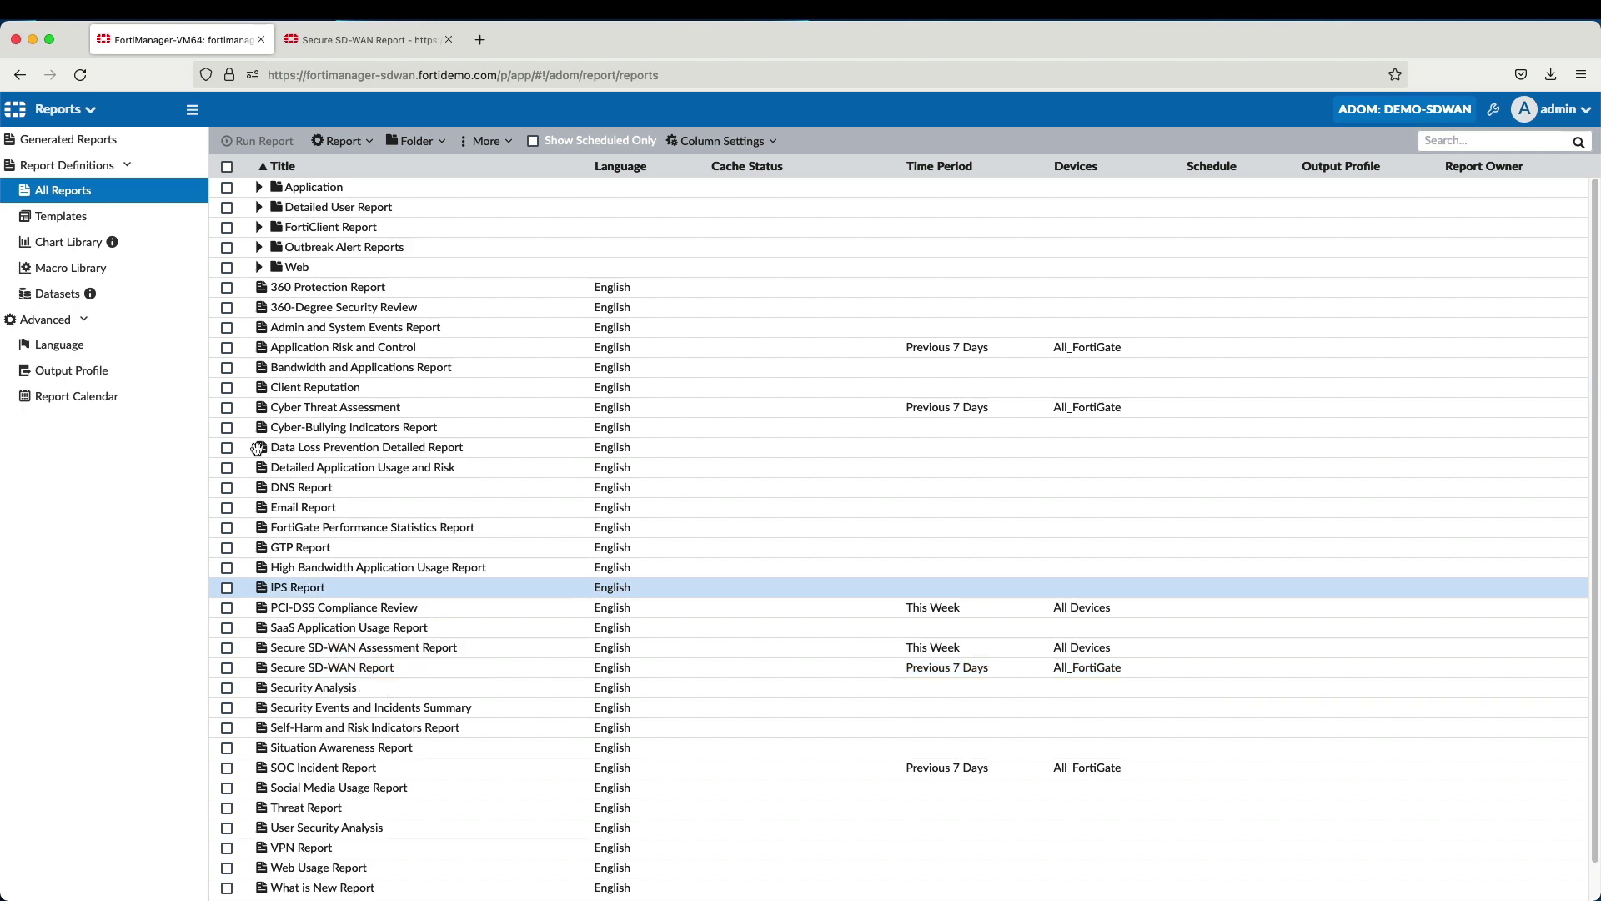
pyautogui.click(61, 217)
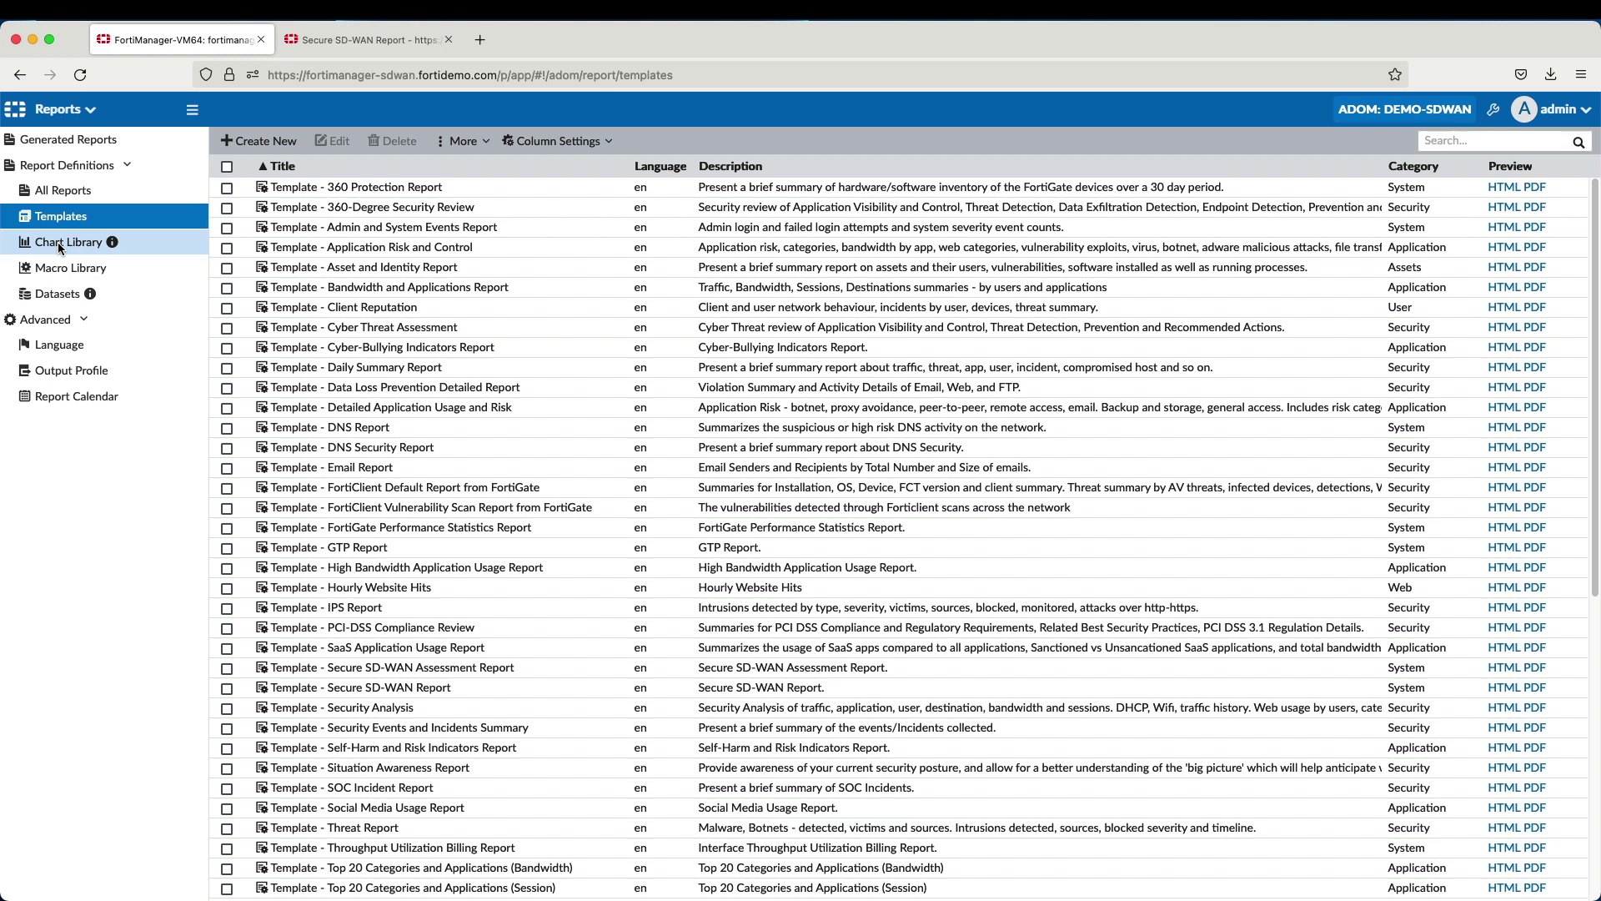
pyautogui.click(58, 242)
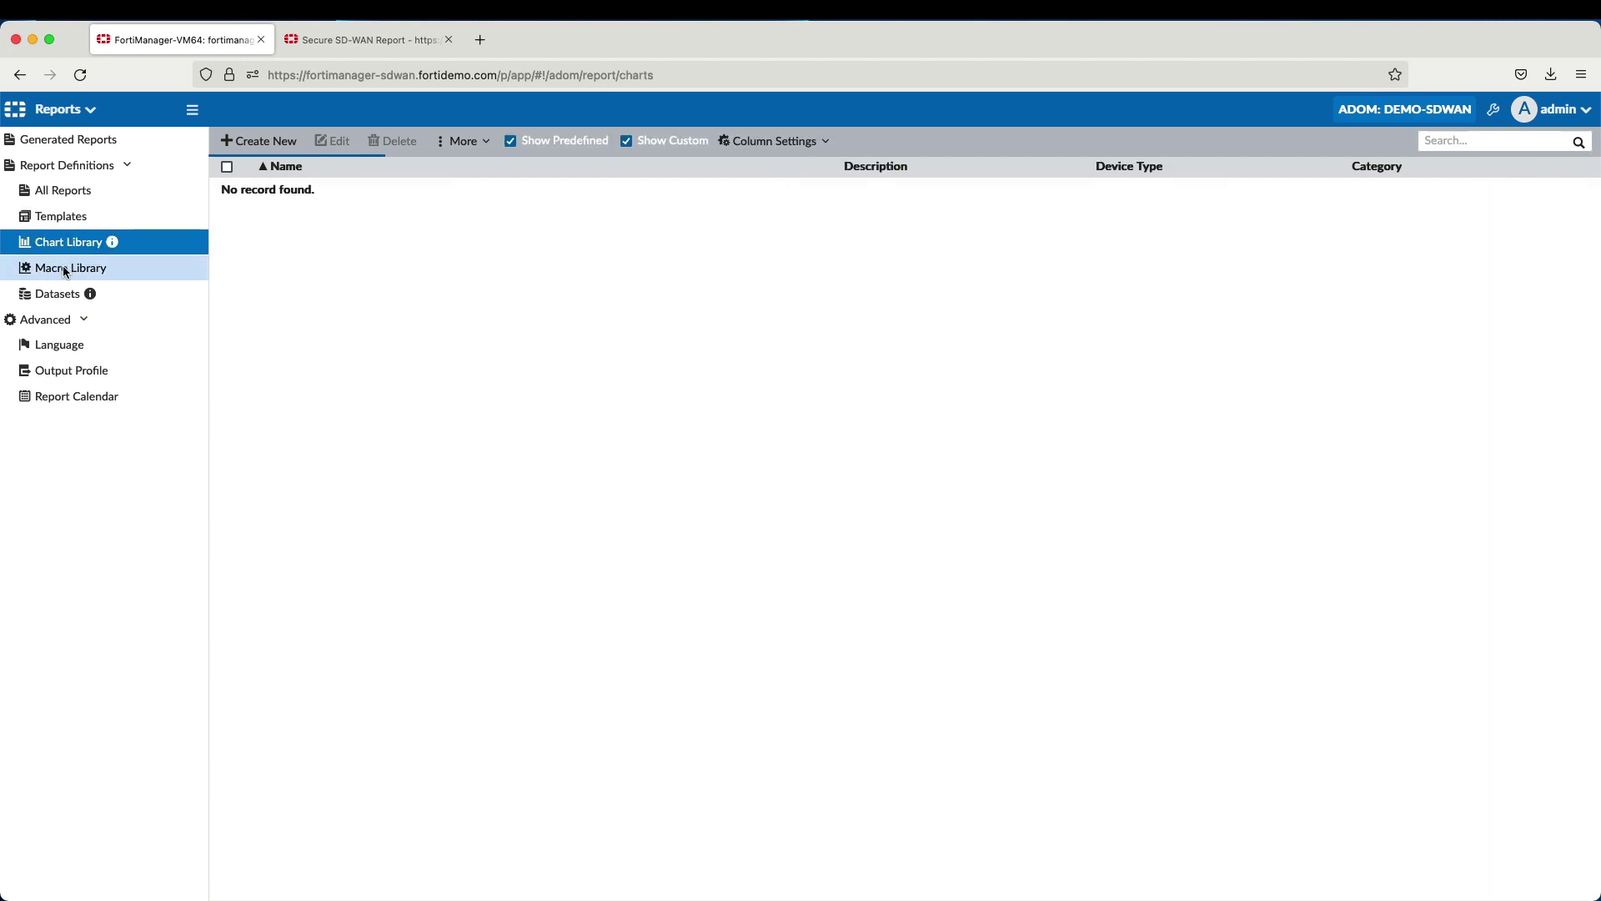
pyautogui.click(62, 265)
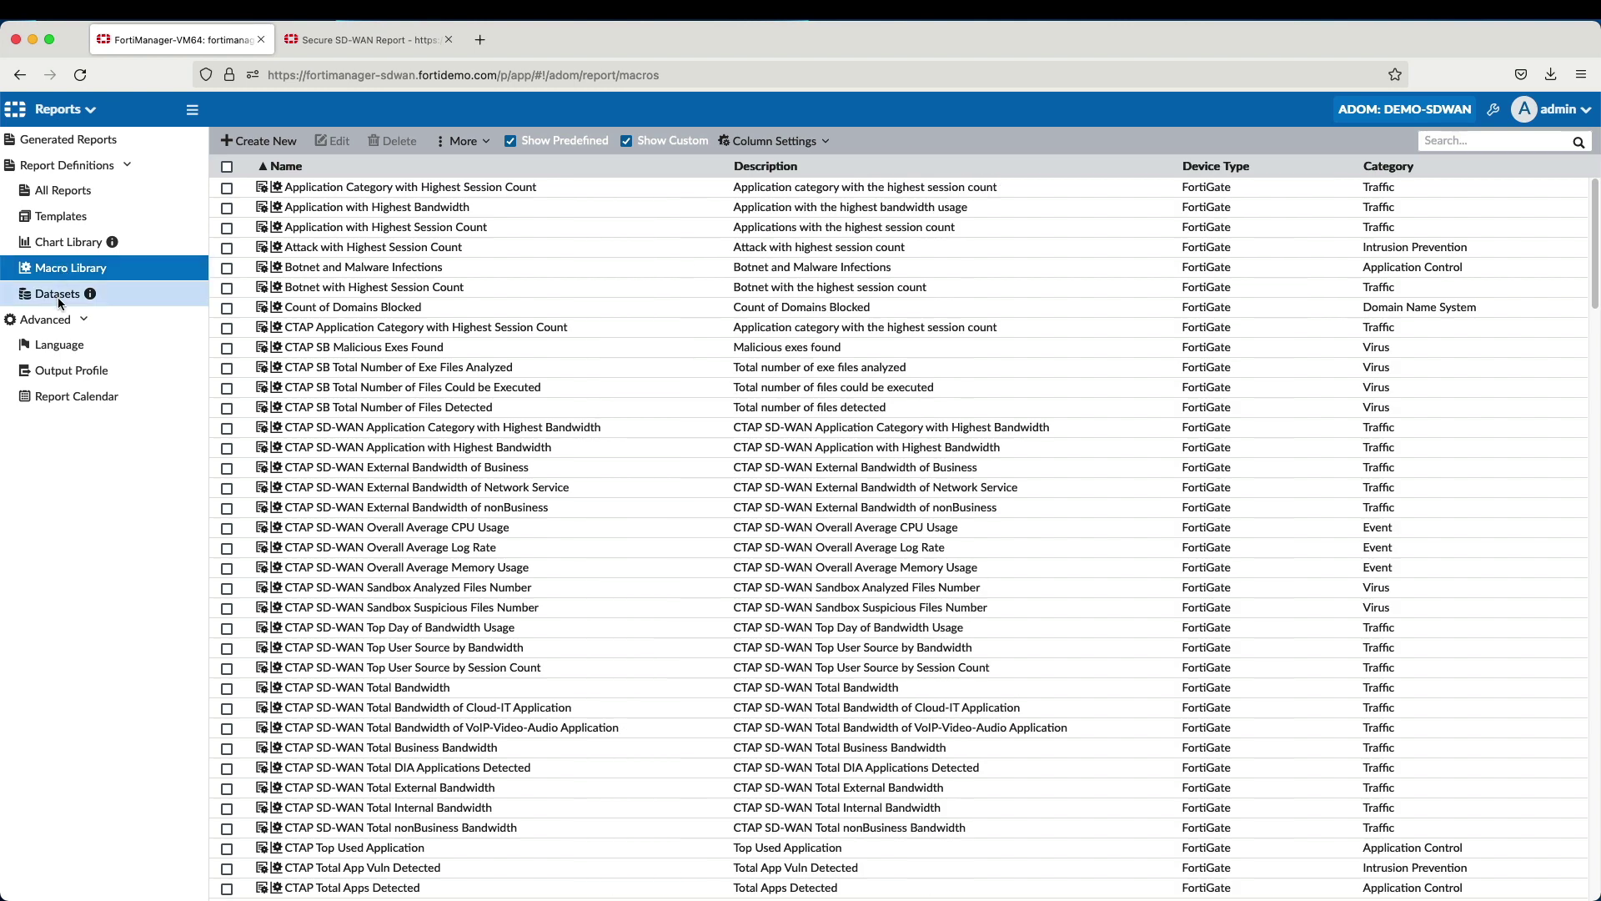
pyautogui.click(59, 295)
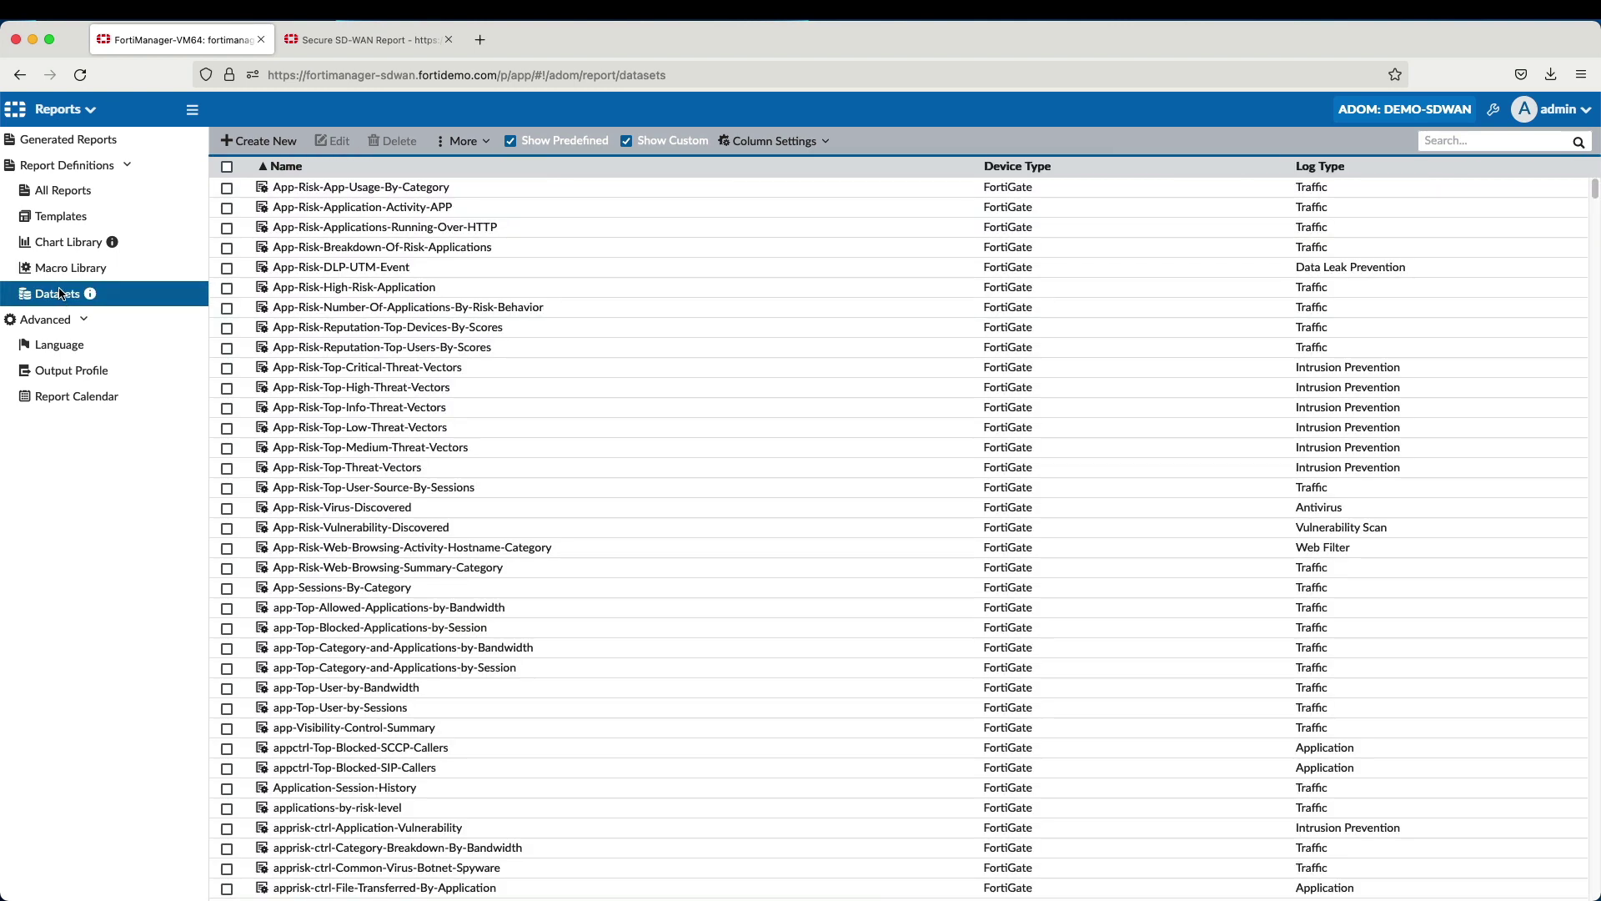
pyautogui.click(61, 190)
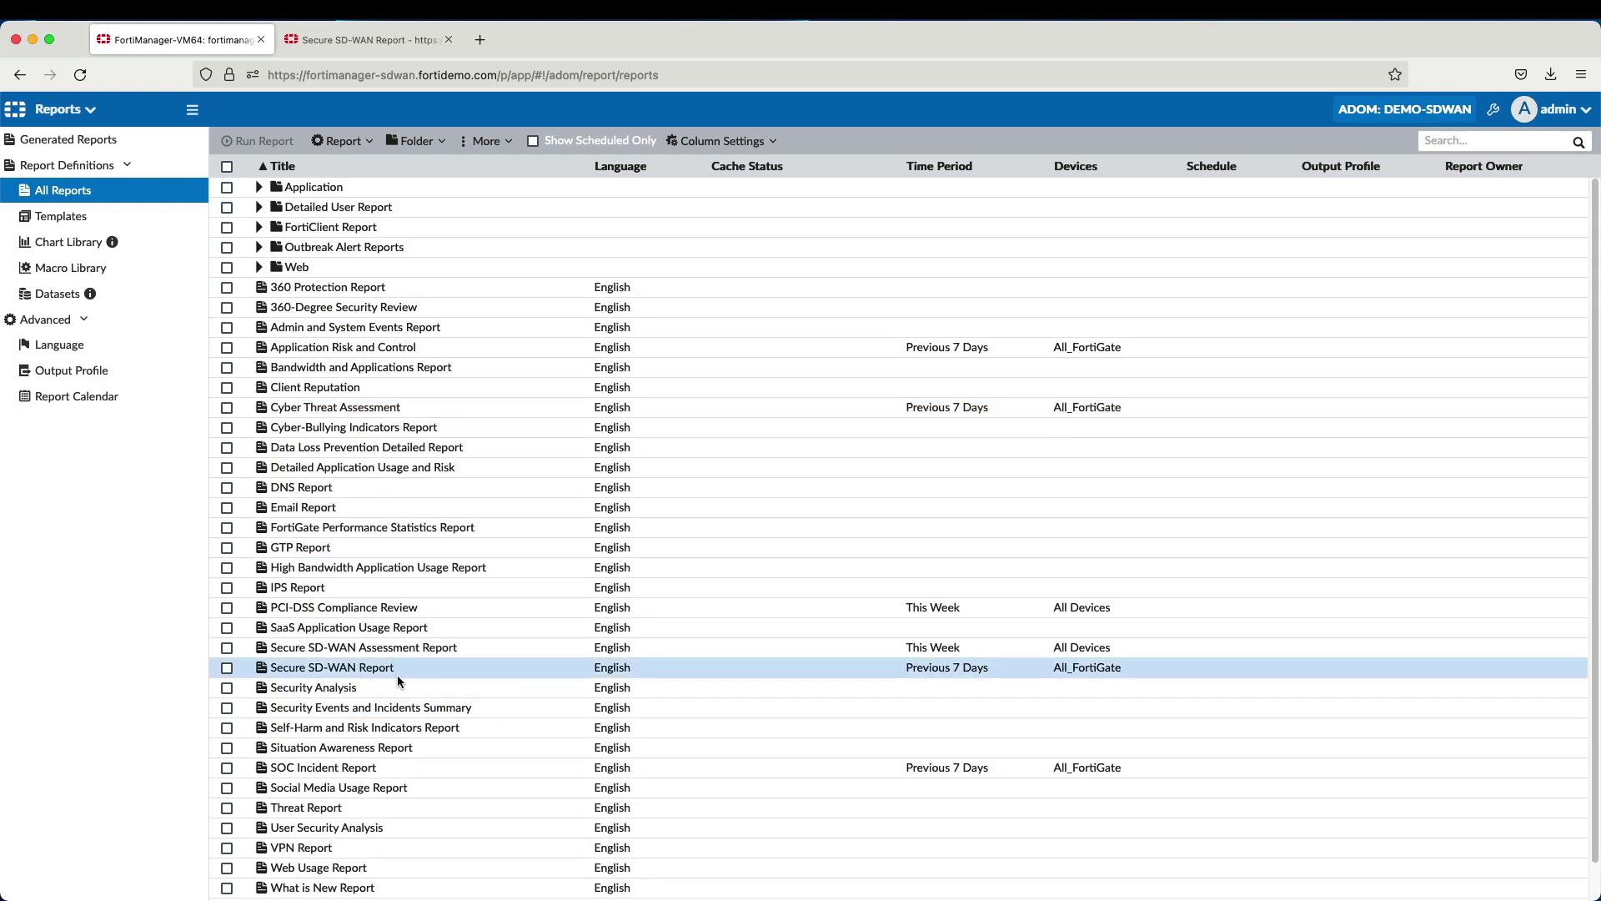
# Step: Open the Secure SD-WAN Report for editing and view its layout in the Editor
pyautogui.doubleClick(378, 669)
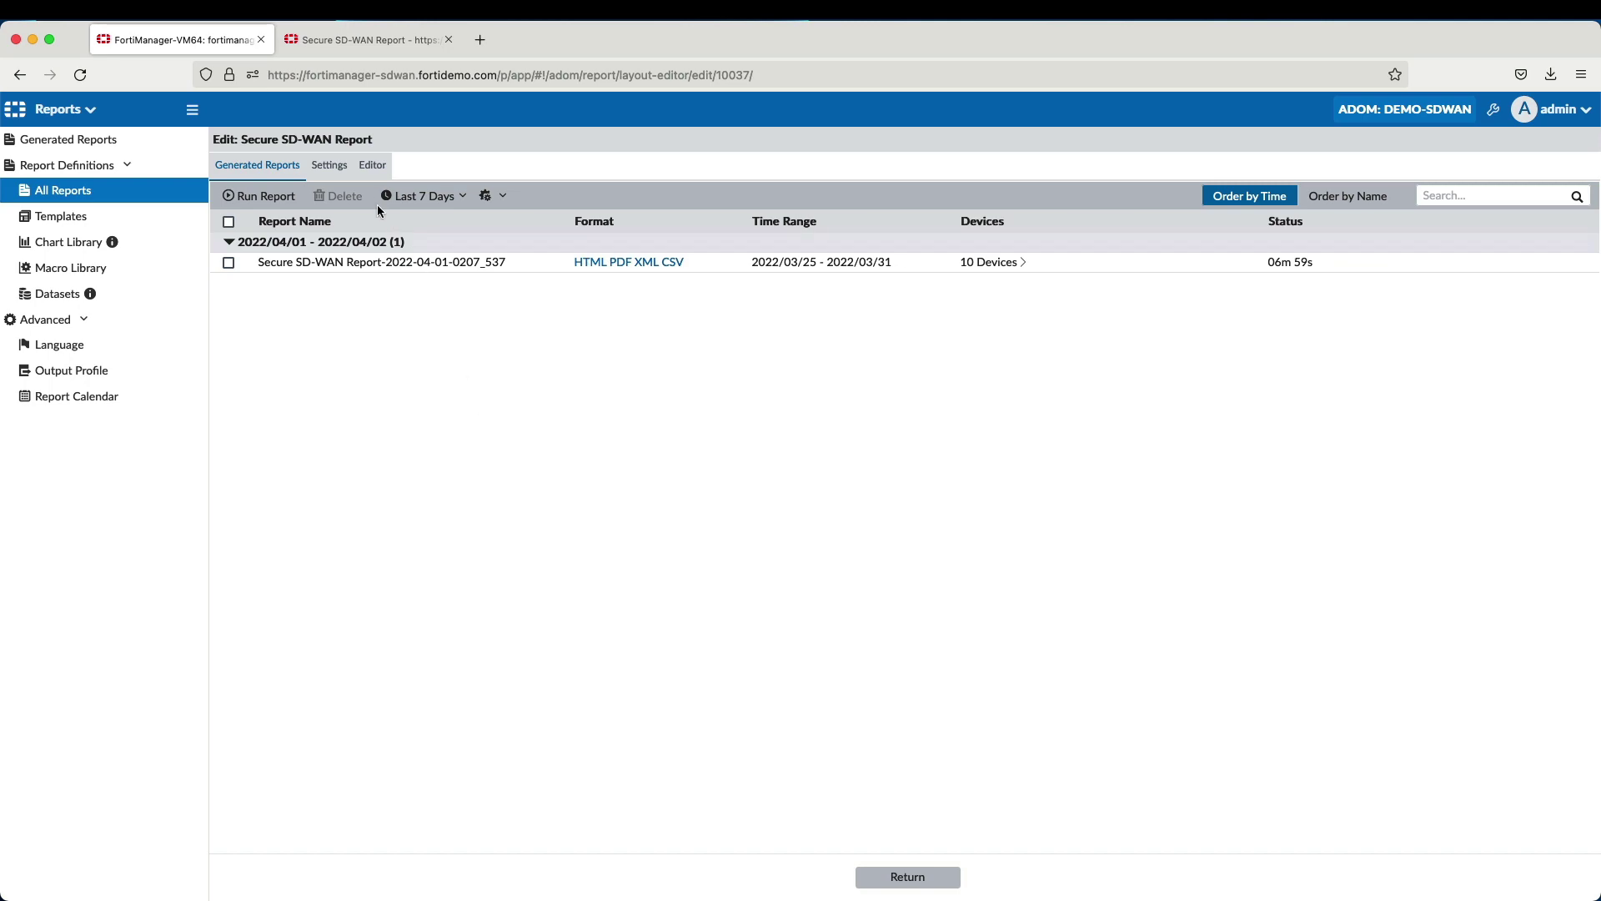
pyautogui.click(371, 167)
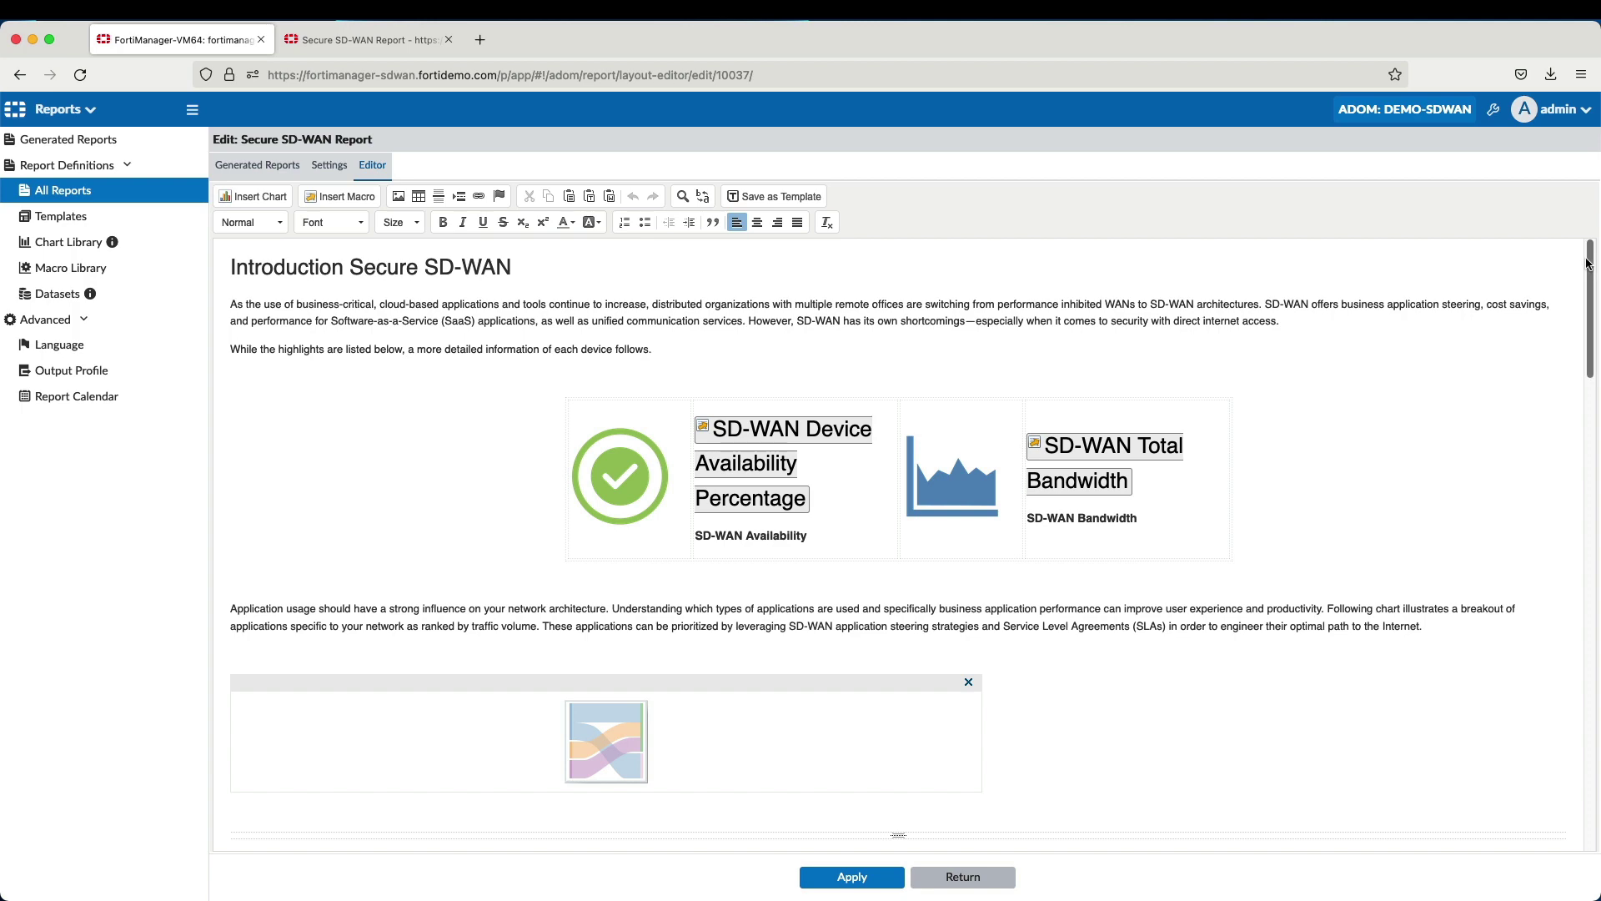
pyautogui.moveTo(1590, 262); pyautogui.dragTo(1589, 589)
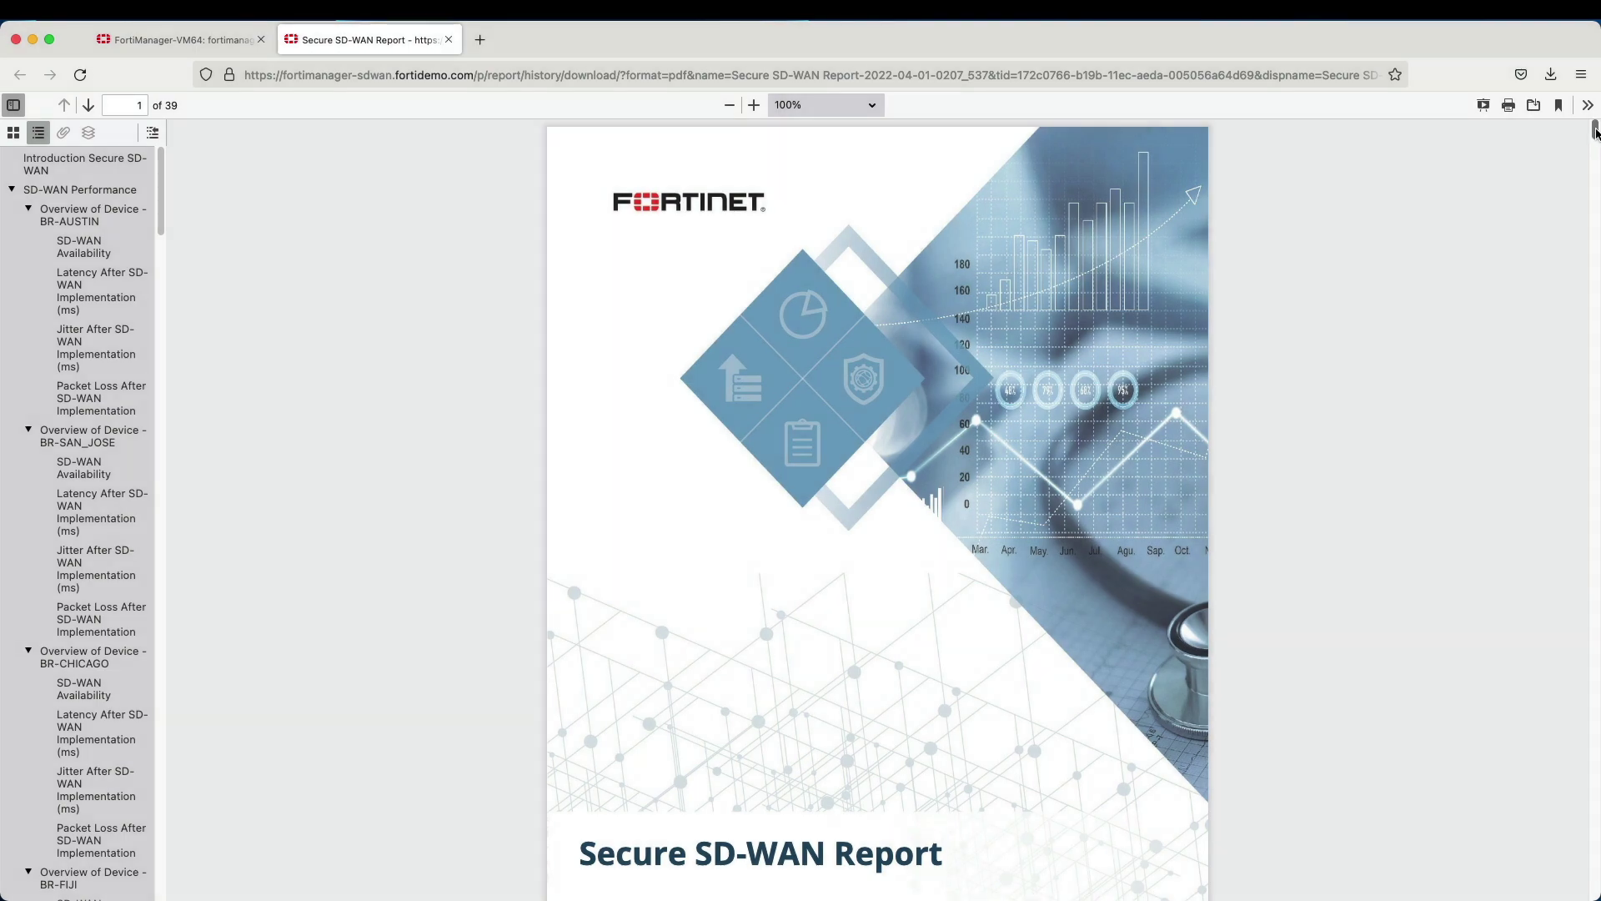
pyautogui.moveTo(1596, 131); pyautogui.dragTo(1595, 851)
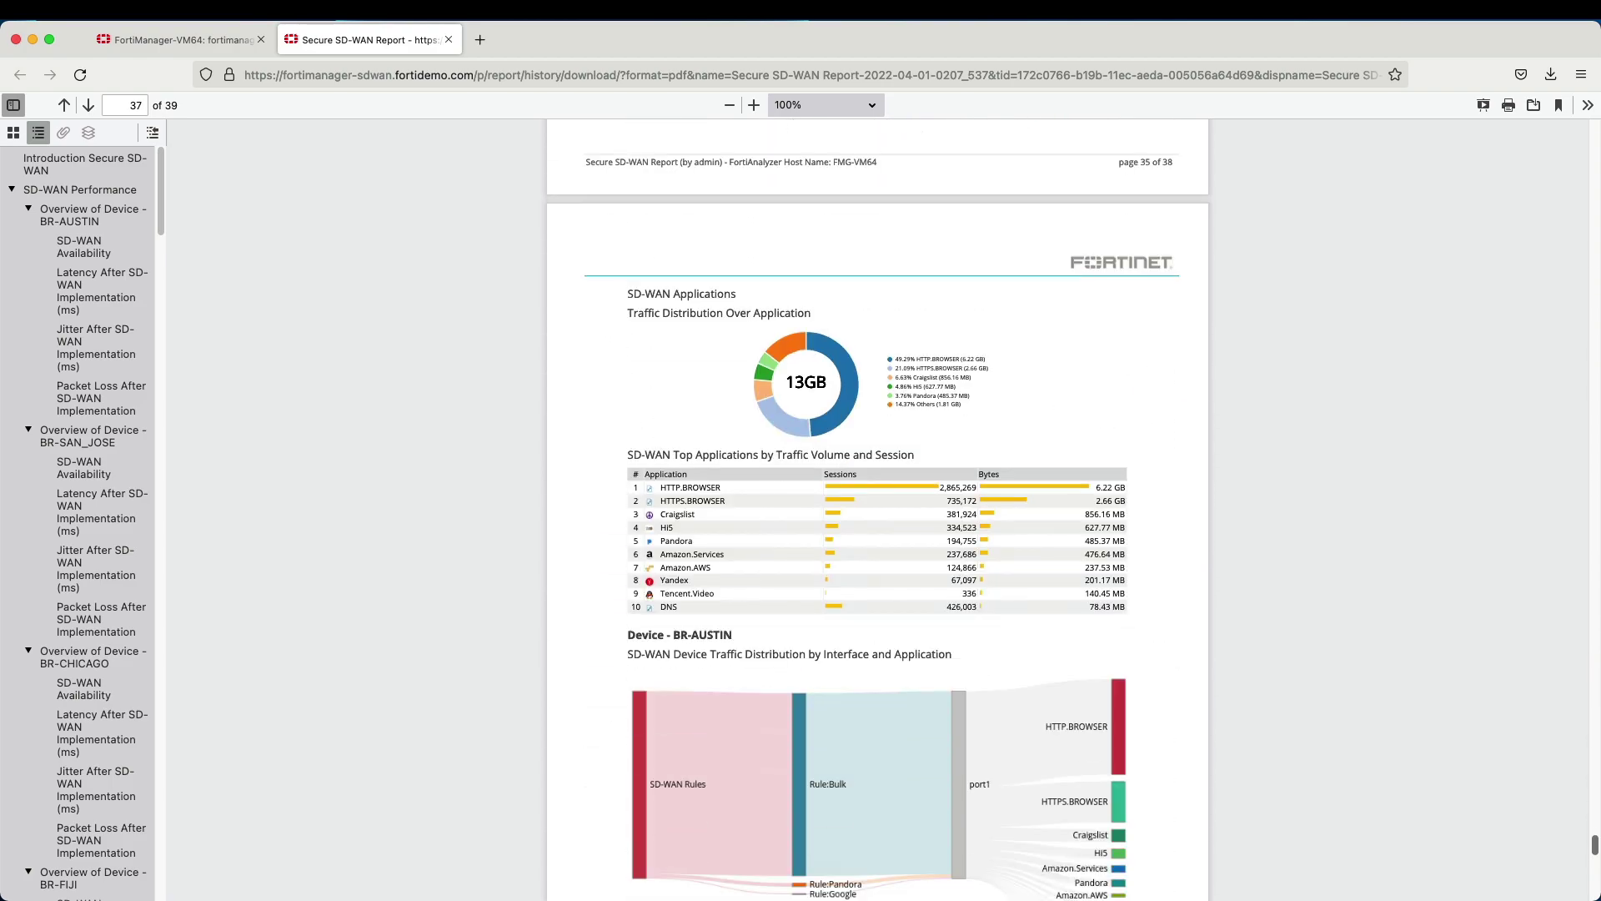